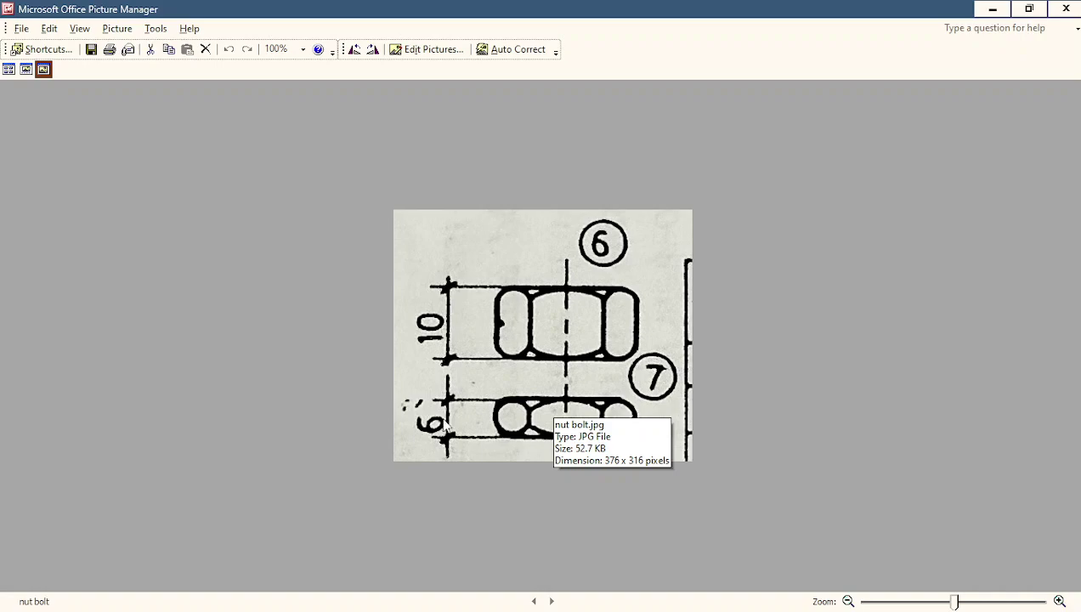
Switch to Autodesk Inventor and start a 2D sketch on the XY plane of the empty part
mouse_move(412, 603)
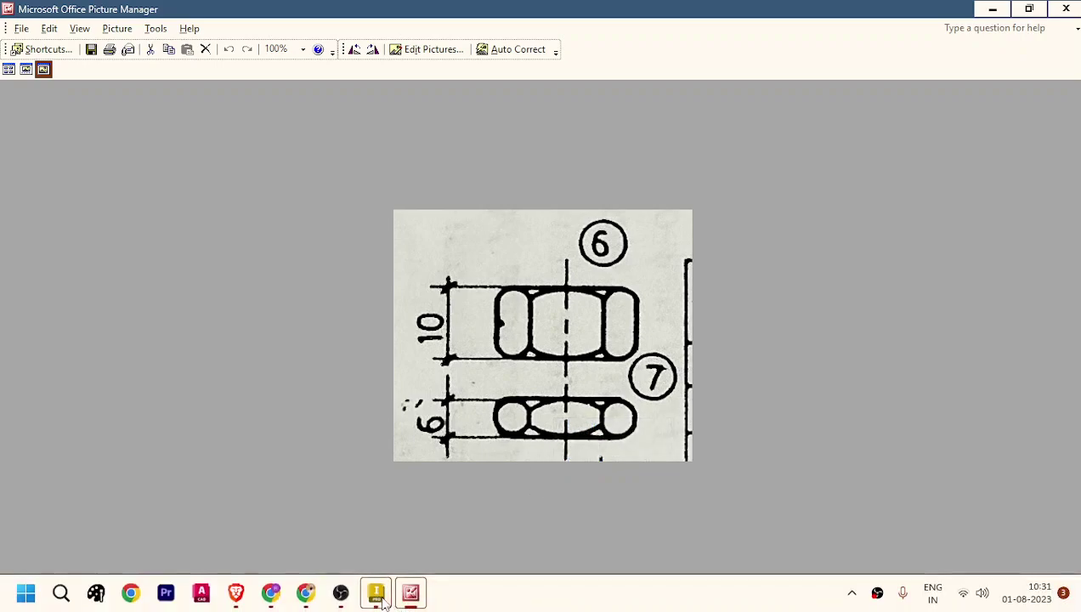
left_click(380, 598)
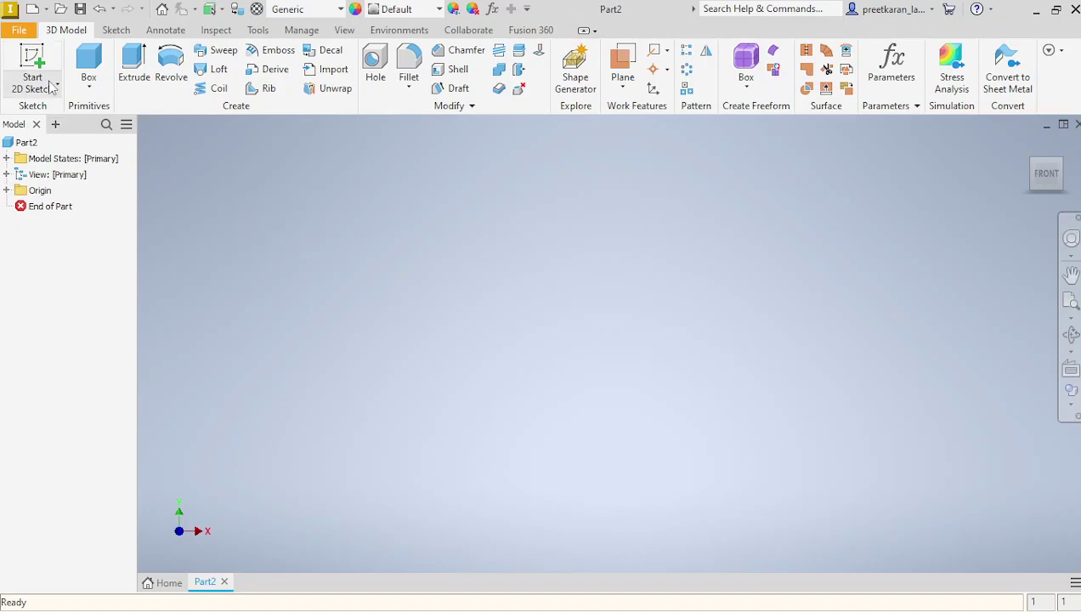
left_click(34, 56)
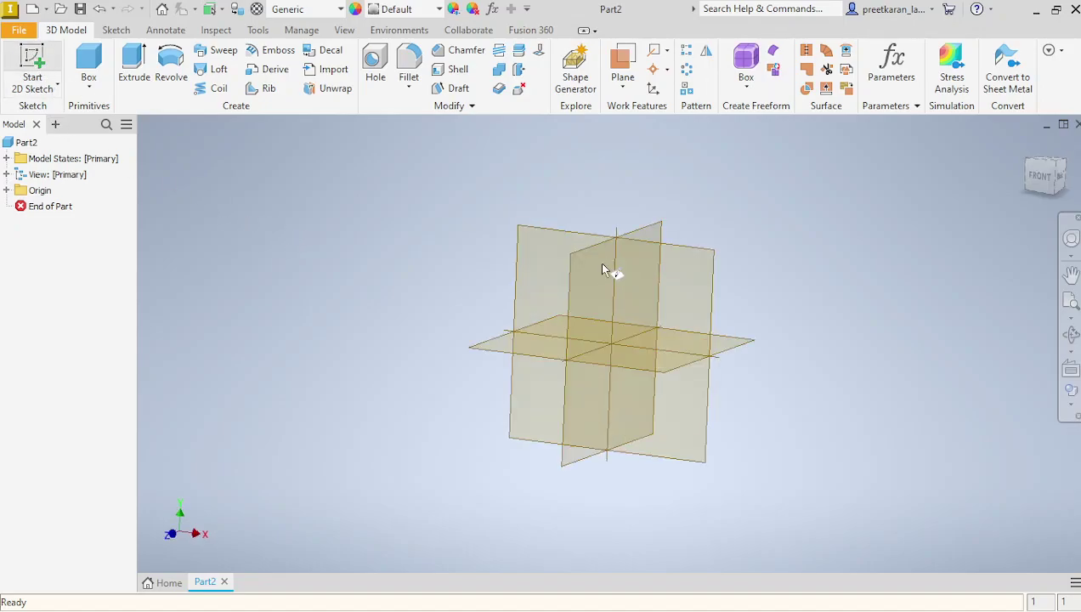
left_click(556, 199)
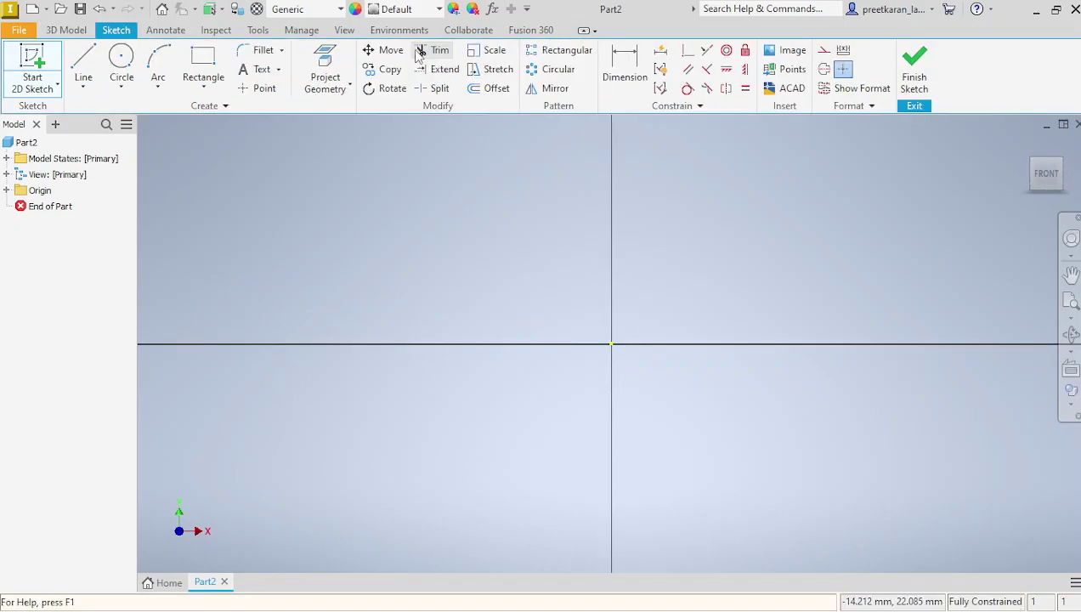
Project the origin's X axis and Y axis into the sketch as reference geometry
left_click(7, 190)
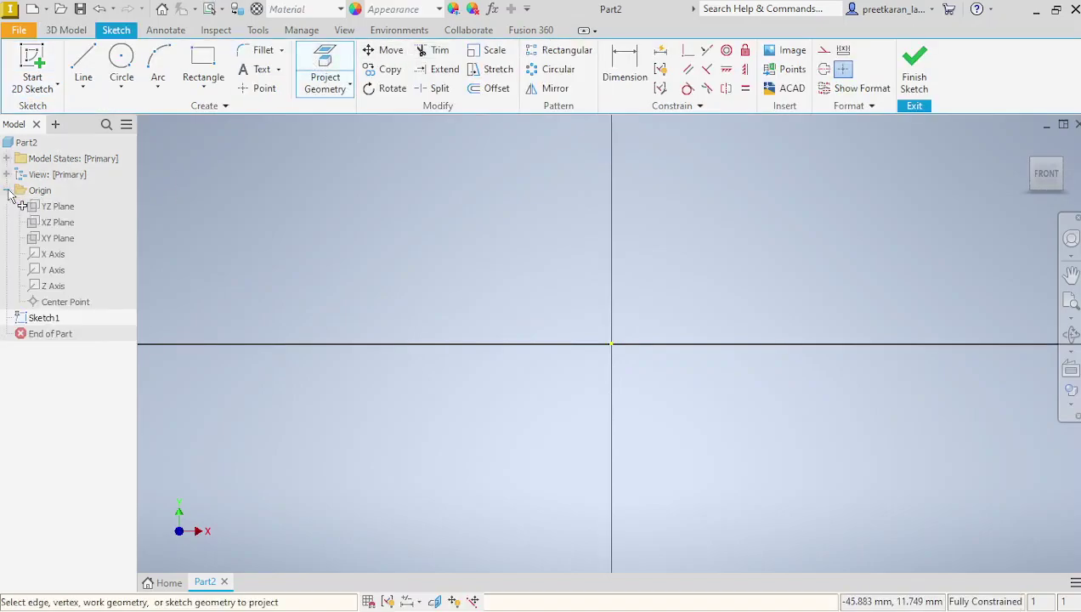
left_click(52, 254)
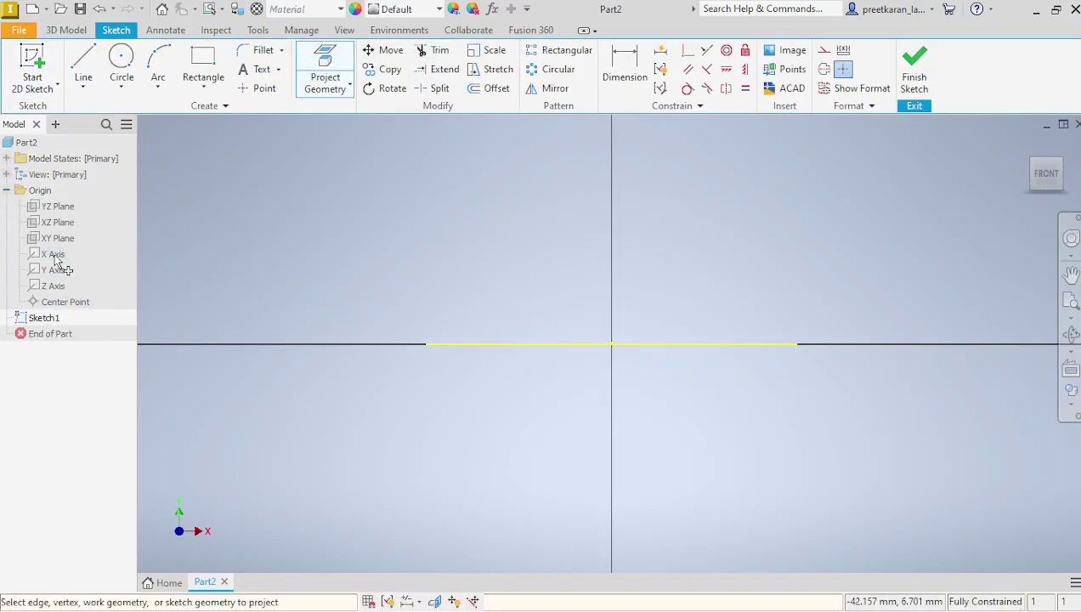
left_click(57, 270)
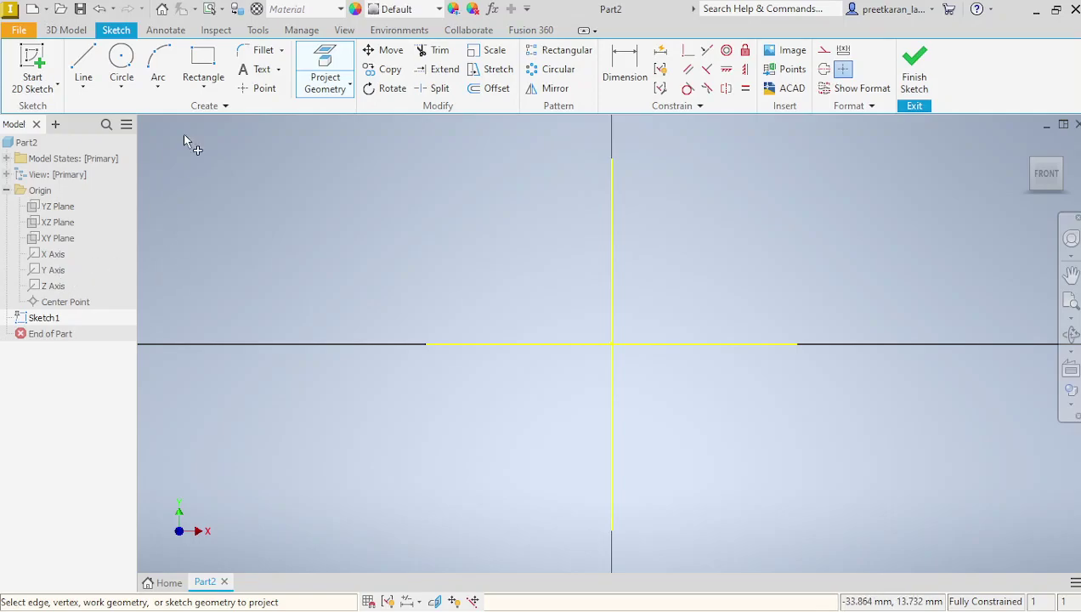
Draw an inscribed six-sided polygon centred on the origin, with a vertex on the vertical axis about 11.2 mm away
left_click(205, 90)
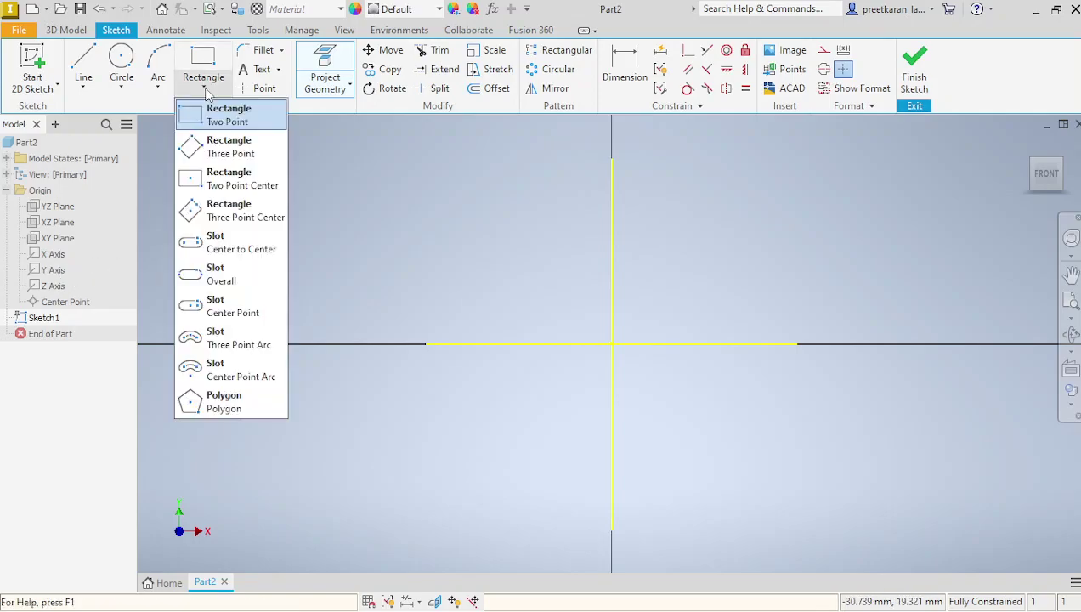
left_click(245, 404)
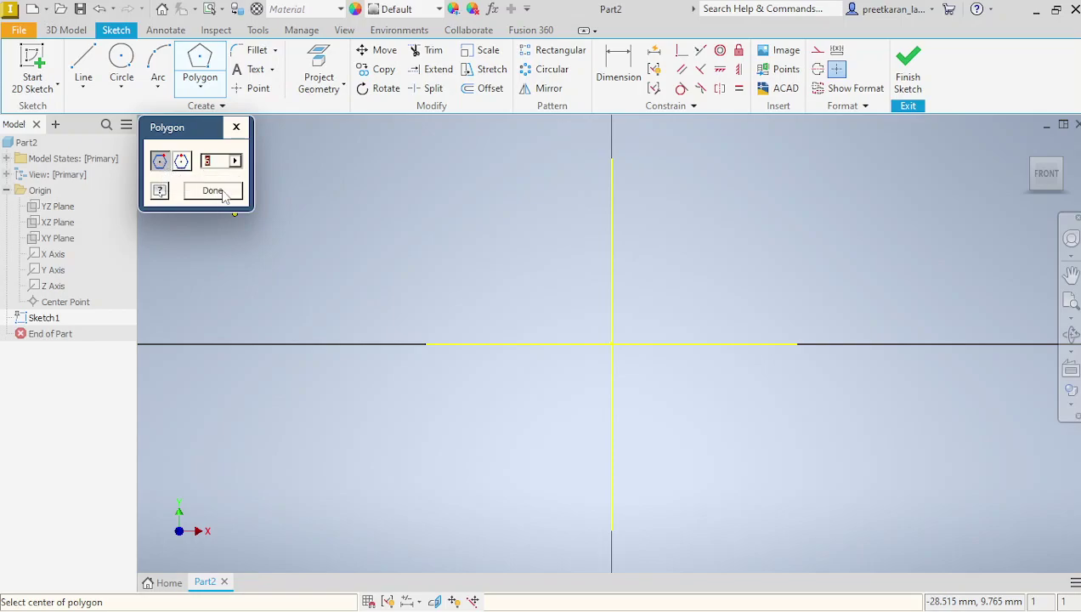
type("6")
left_click(611, 344)
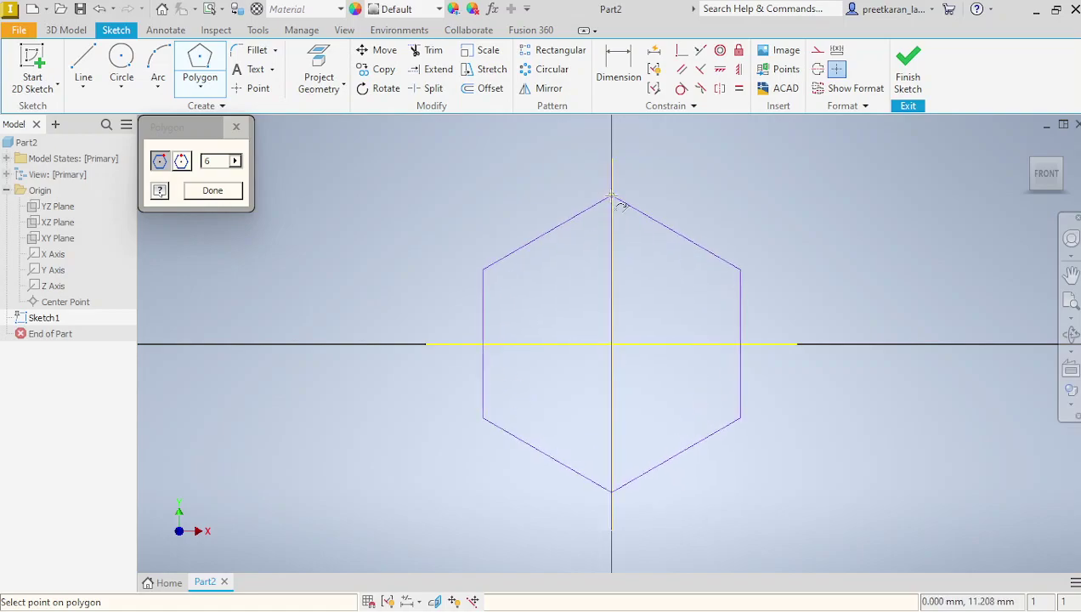
left_click(611, 195)
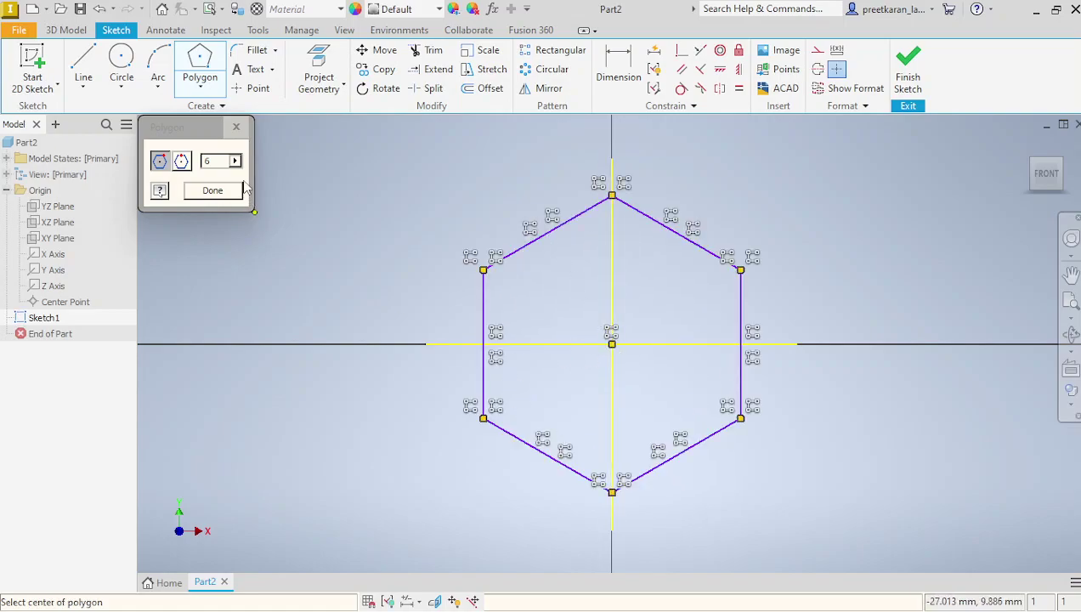
left_click(213, 191)
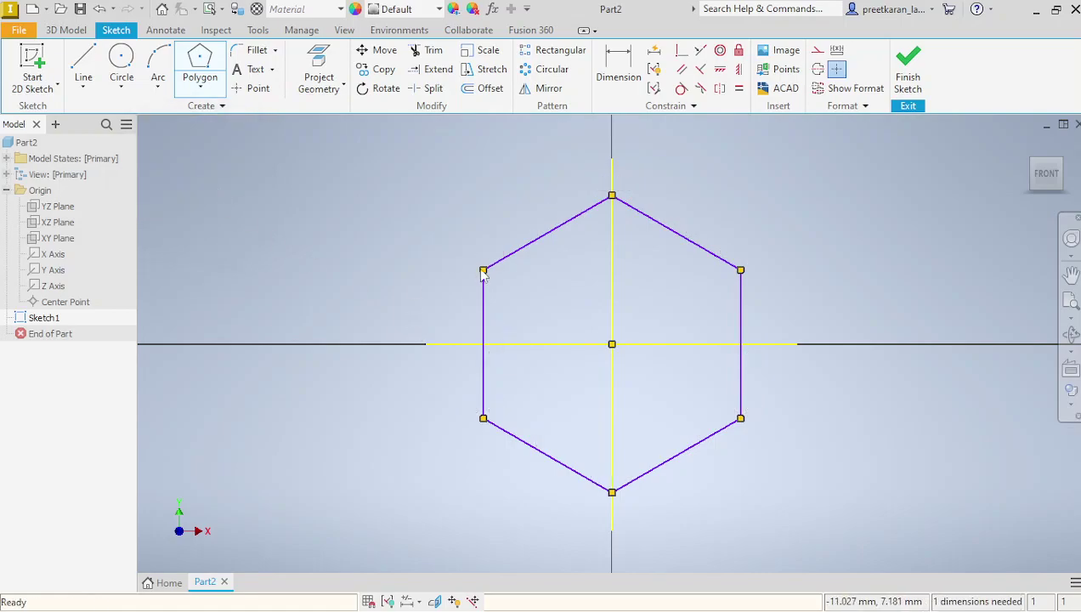
Check the nut dimensions in the reference drawing in Microsoft Office Picture Manager, and return to the Inventor sketch
mouse_move(478, 609)
mouse_move(420, 600)
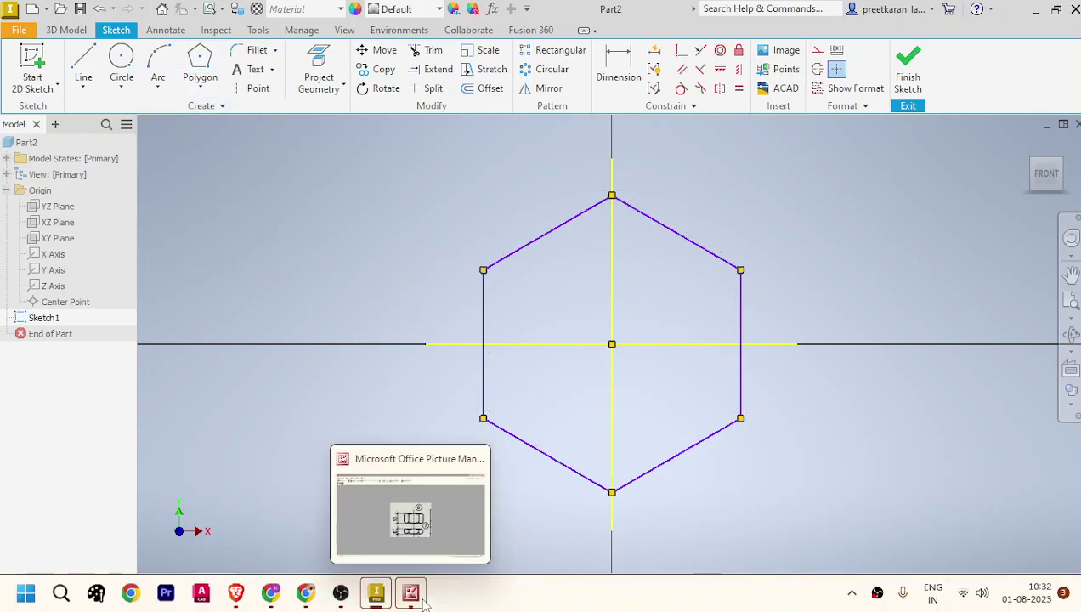
left_click(416, 597)
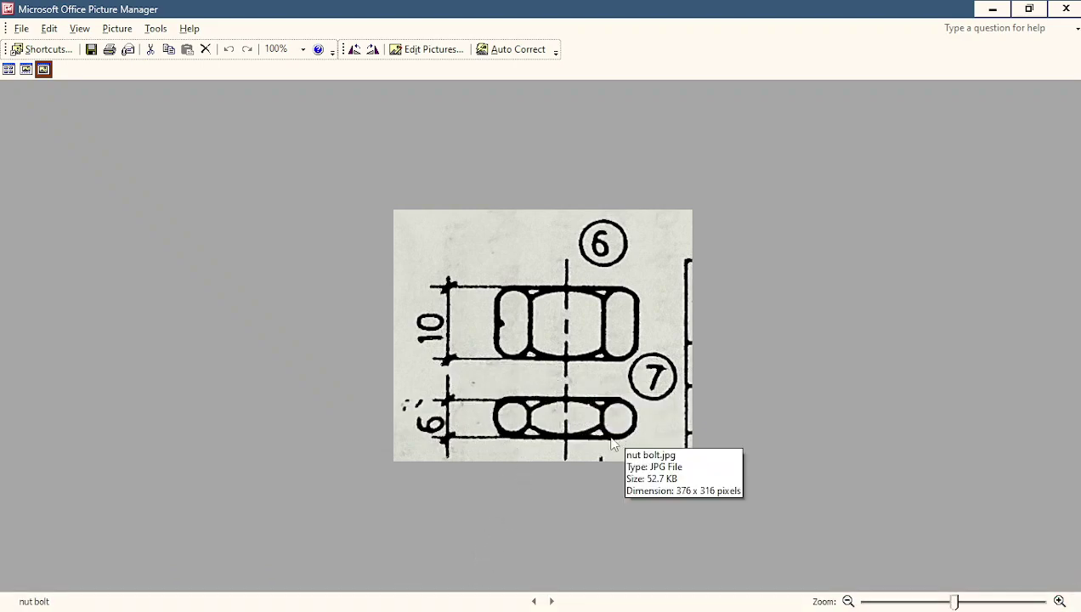
mouse_move(436, 608)
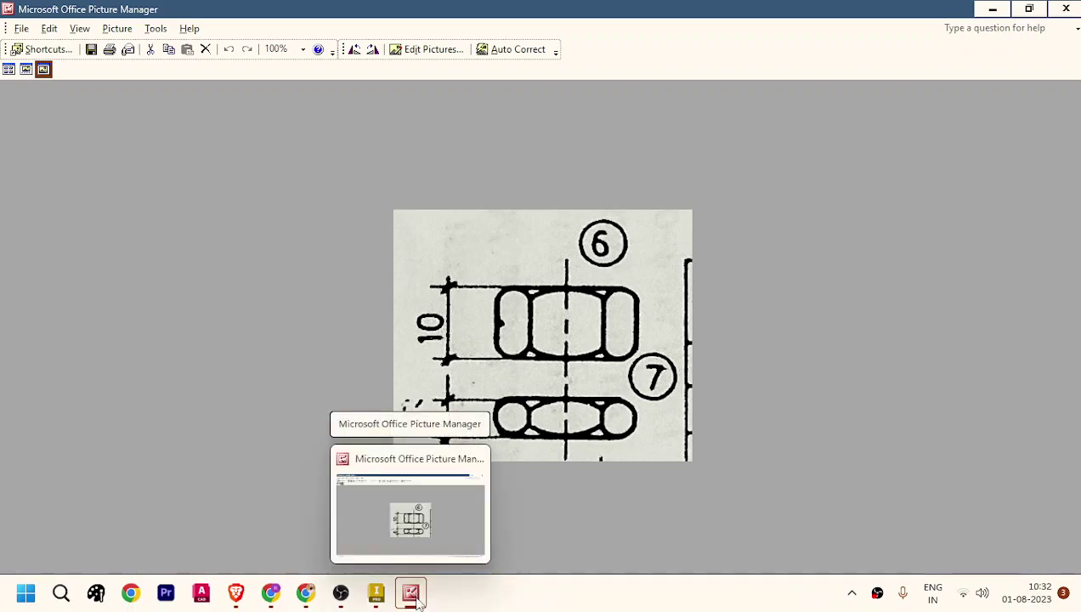
left_click(375, 592)
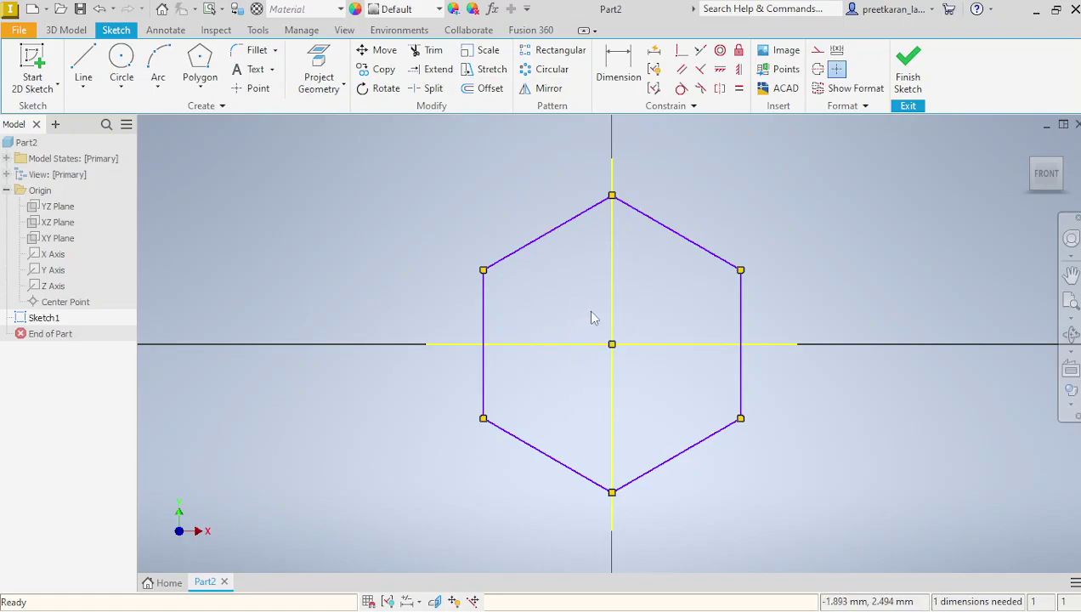
Draw a circle centred on the origin inside the hexagon and dimension its diameter to 10 mm
left_click(122, 61)
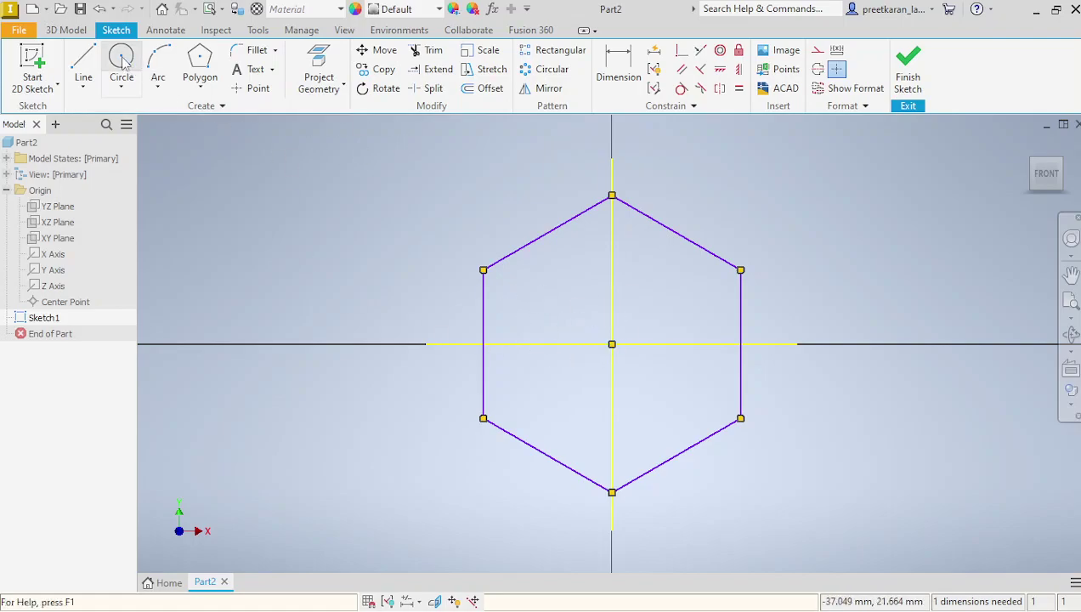
left_click(611, 344)
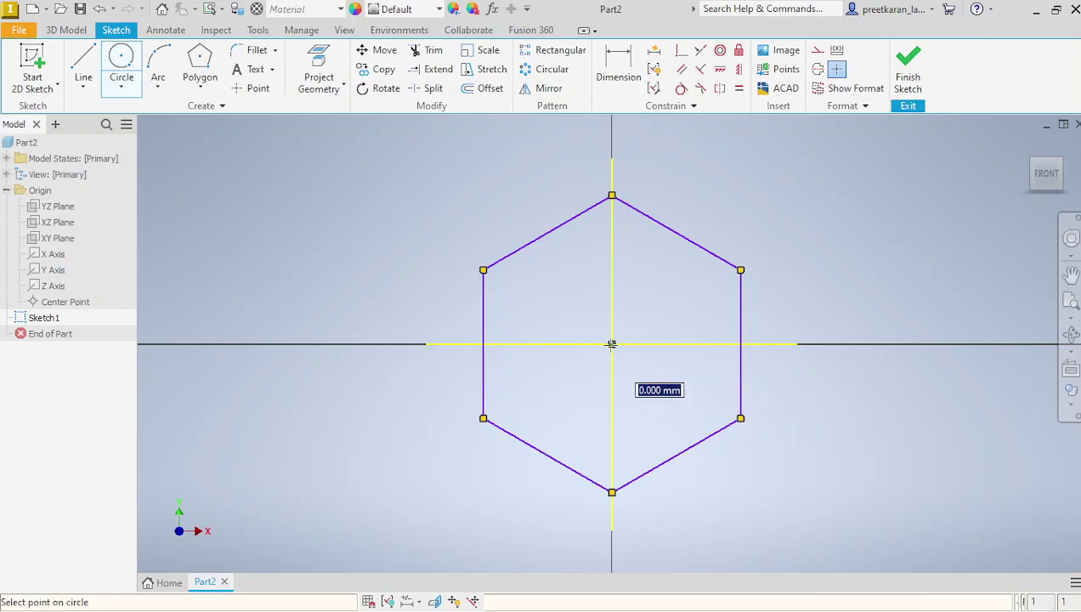
left_click(600, 418)
left_click(618, 59)
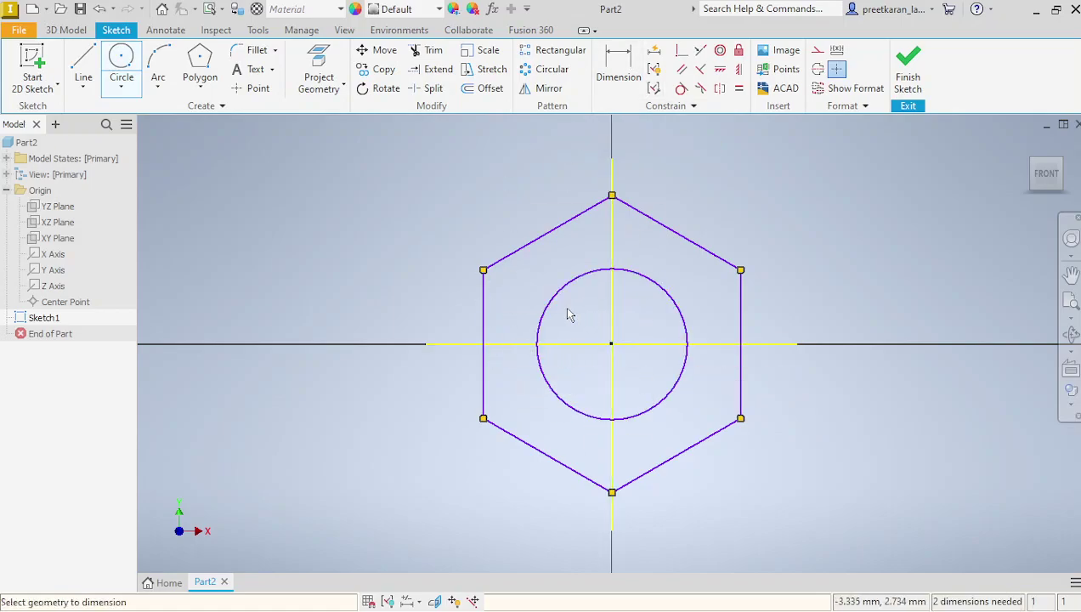
left_click(551, 305)
left_click(436, 314)
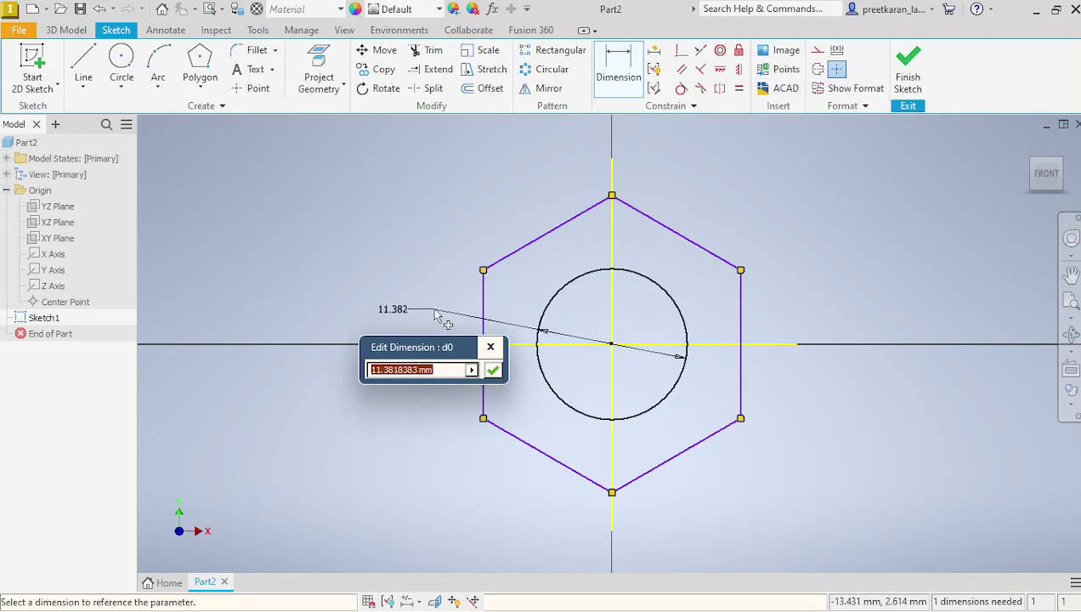
type("10")
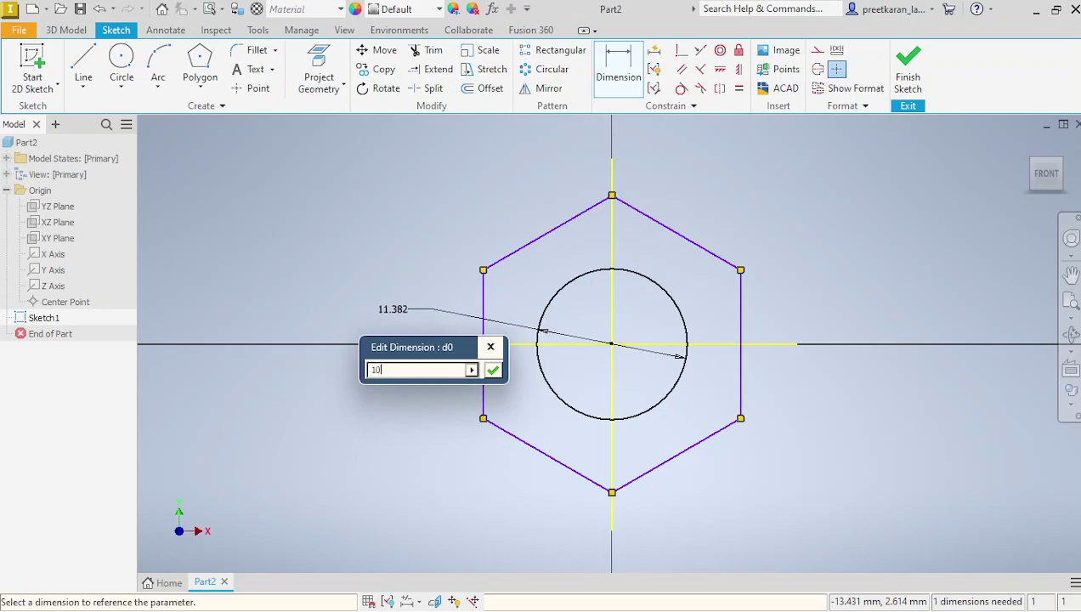
left_click(493, 371)
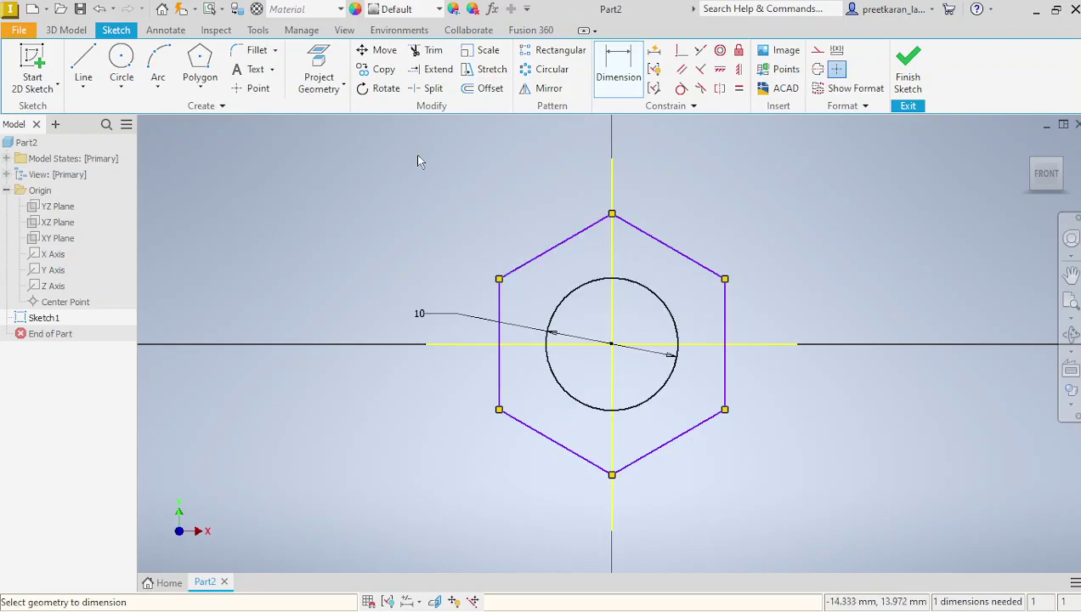
Dimension the distance between the hexagon's two vertical sides as 14 mm, placing the dimension above the hexagon
left_click(500, 304)
left_click(724, 323)
left_click(567, 192)
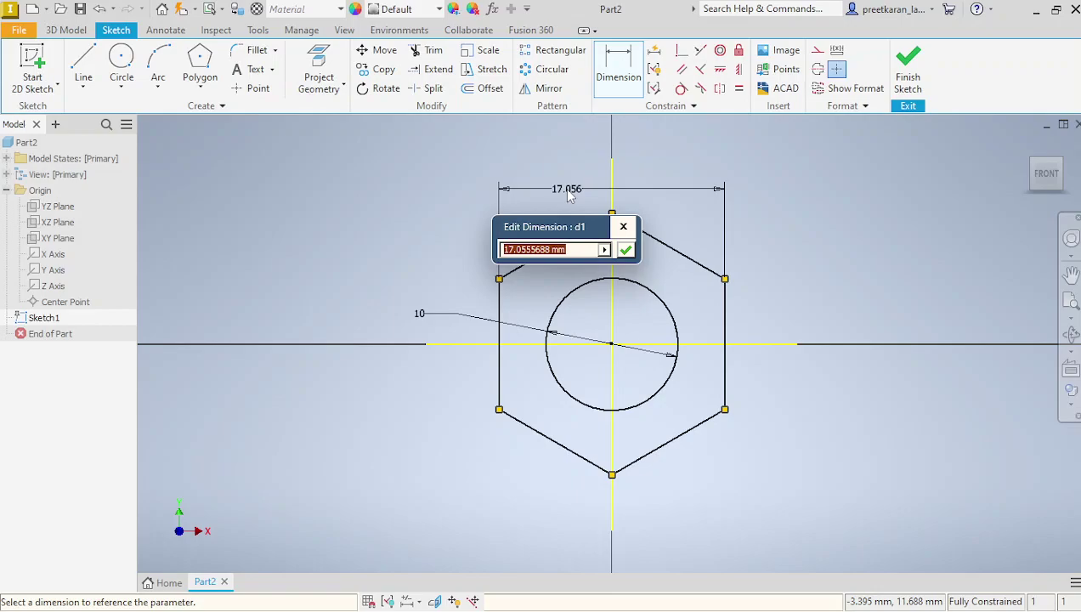
type("14")
key("Return")
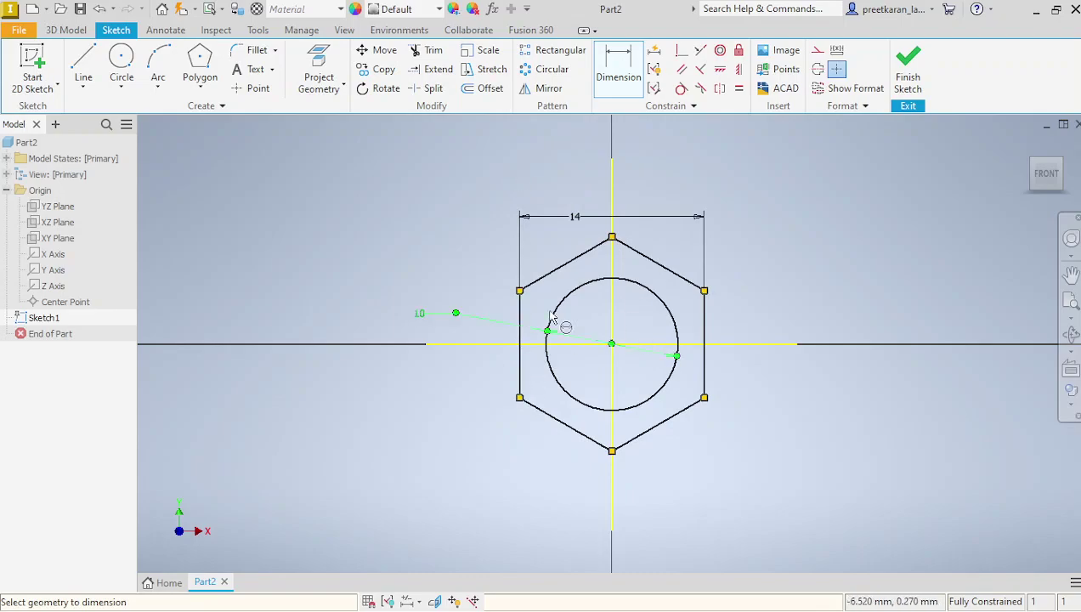
Try across-flats widths of 15, 12, 15 and 19 mm for the hexagon
double_click(576, 218)
type("15")
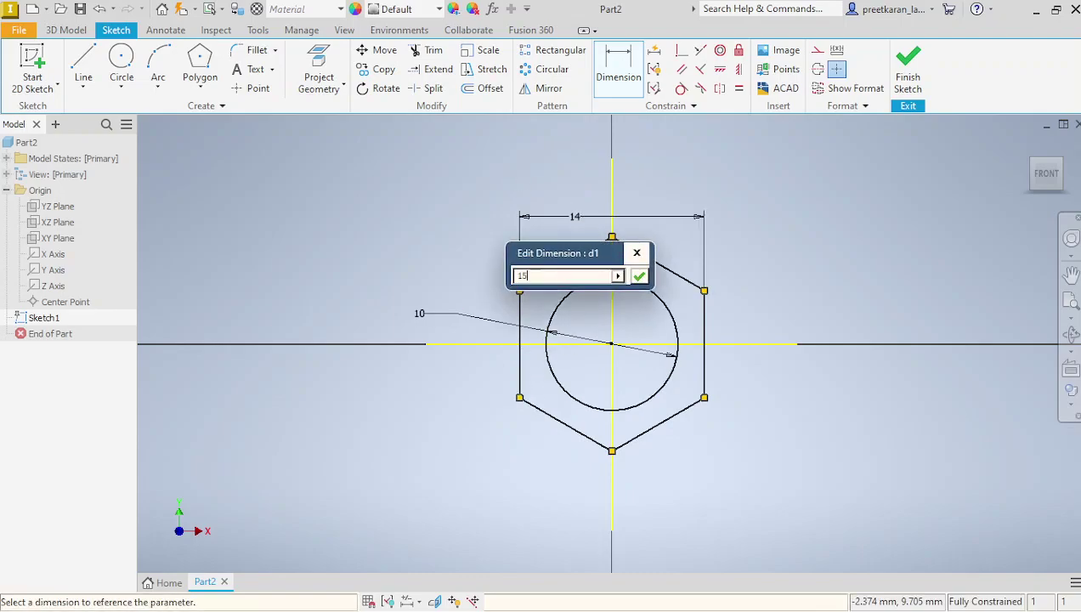
key("Return")
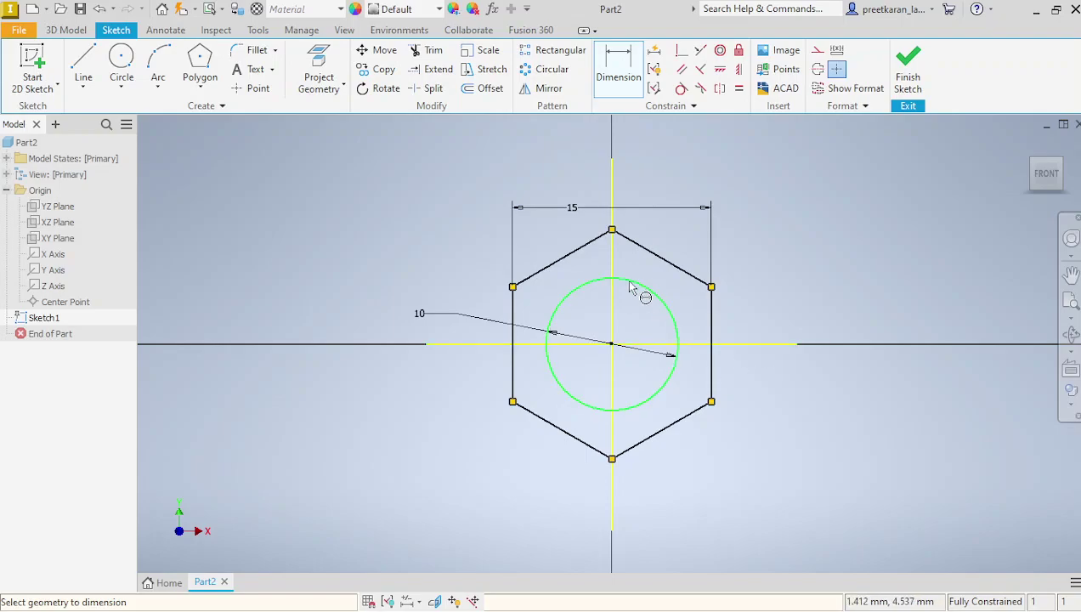
left_click(573, 215)
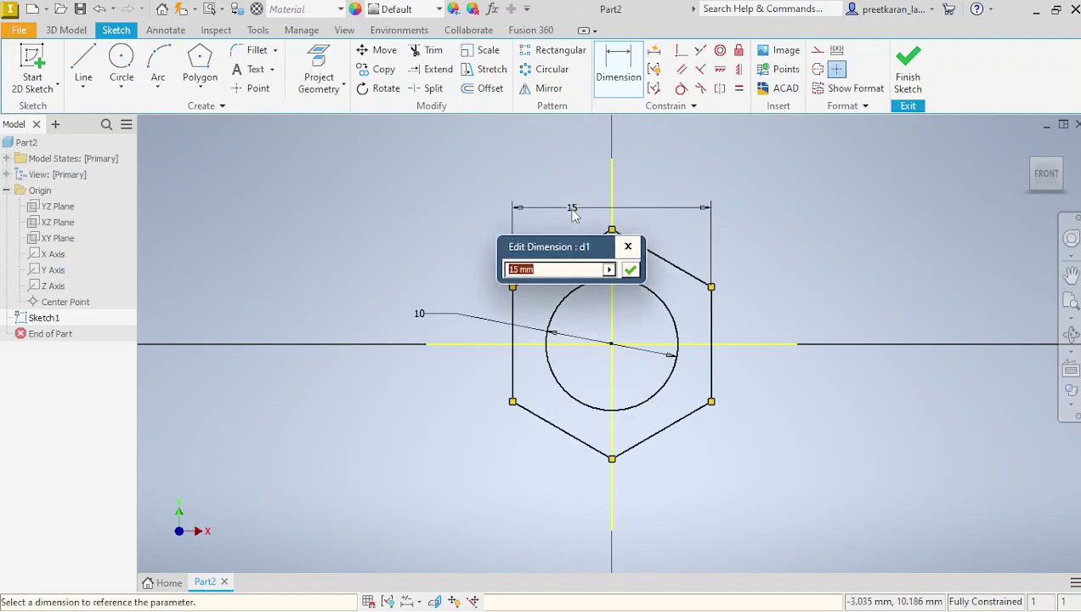
type("12")
key("Return")
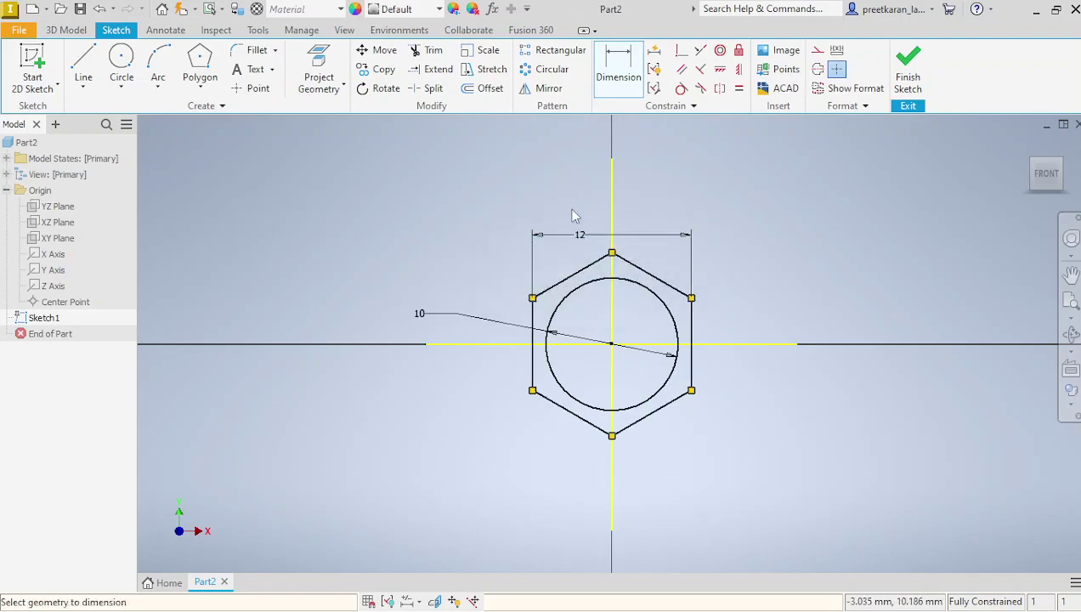
left_click(582, 241)
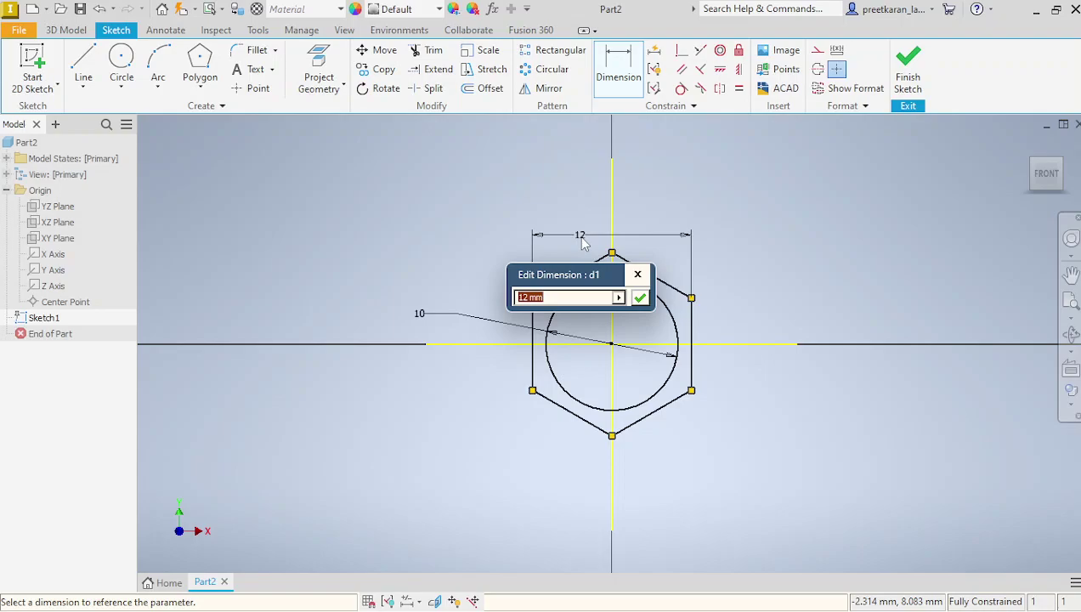
type("15")
key("Return")
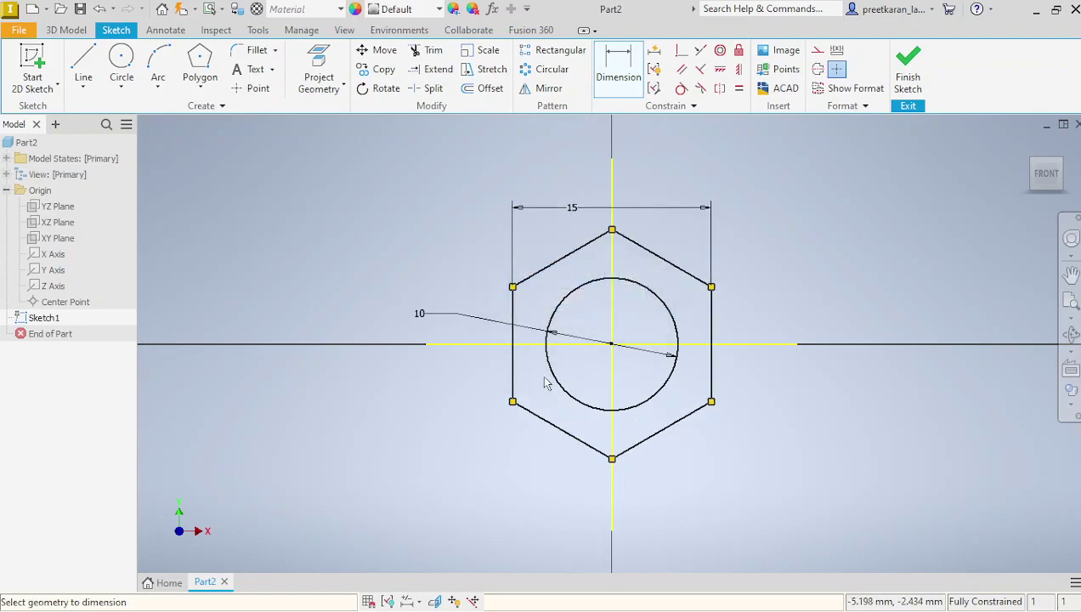
left_click(573, 211)
type("19")
key("Return")
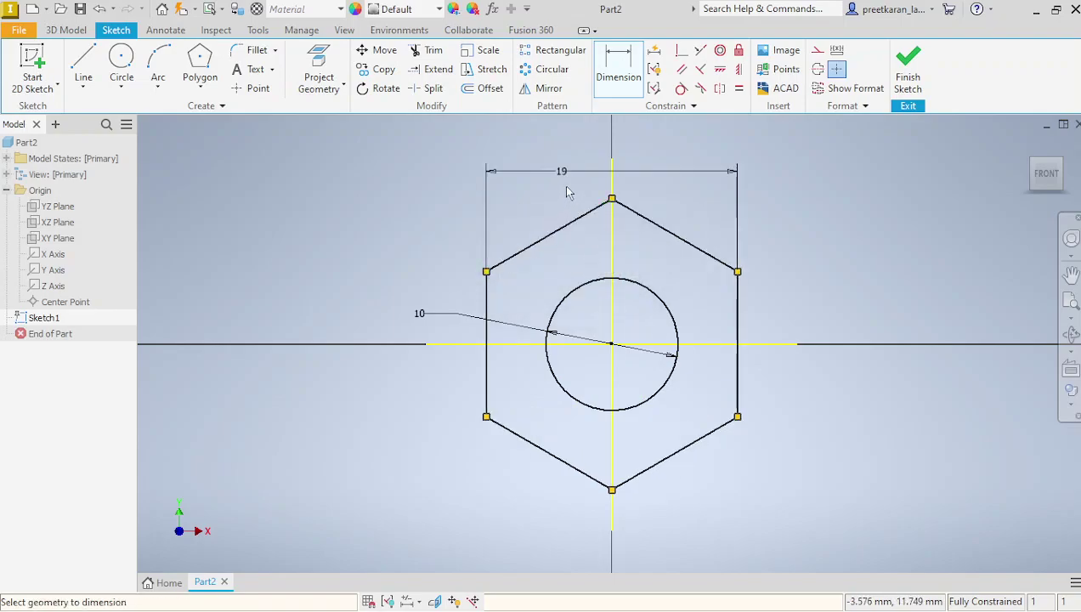
Set the hexagon's across-flats width to 18 mm
double_click(565, 173)
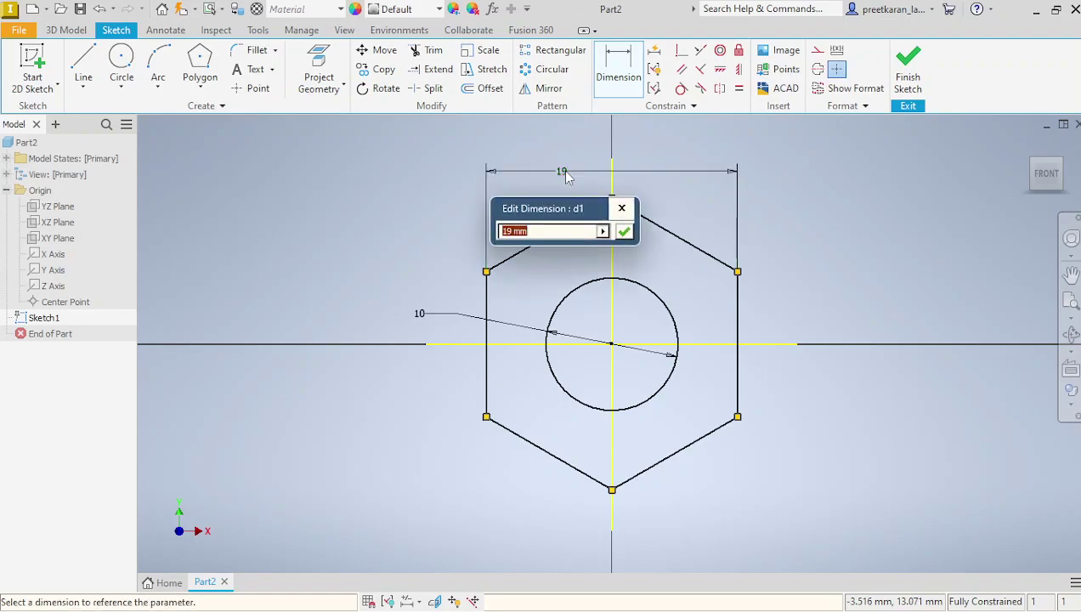
type("18")
key("Return")
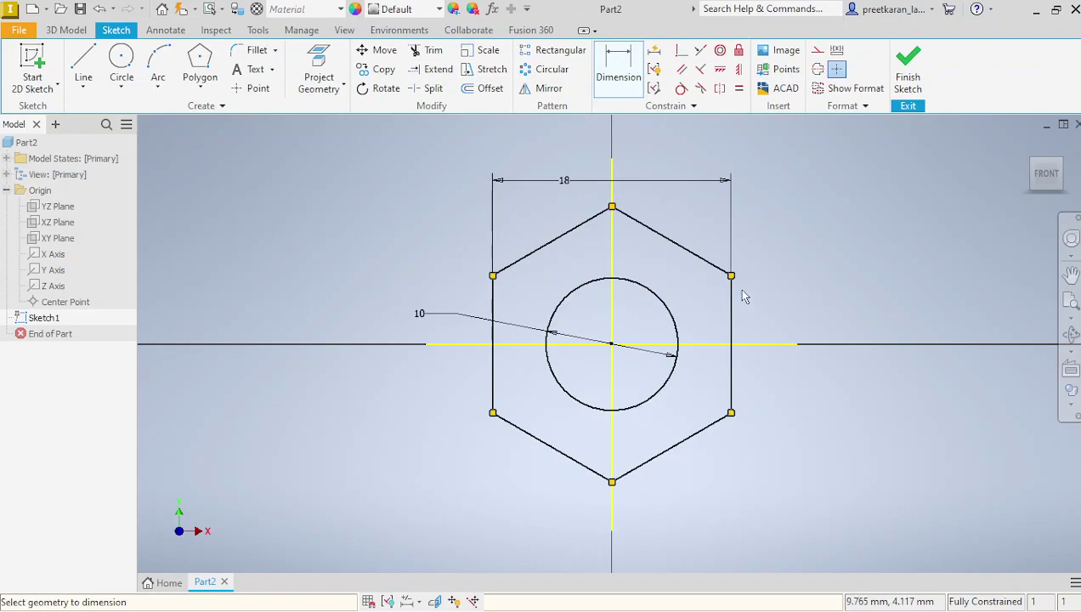
Finish the sketch and extrude the four regions between hexagon and circle by 10 mm, checking the nut thickness in the reference drawing
left_click(906, 78)
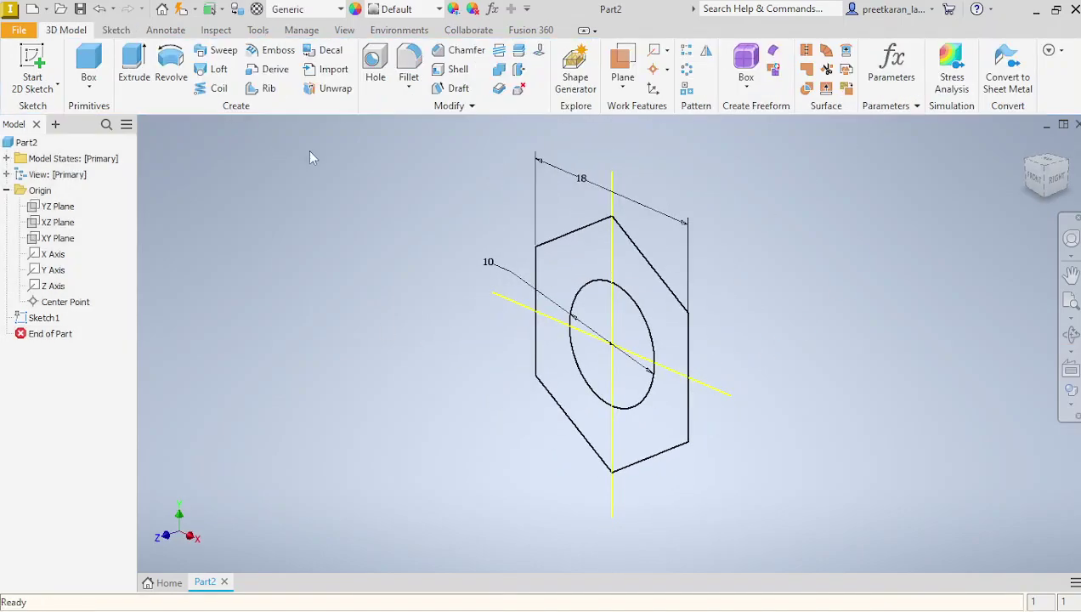
left_click(129, 67)
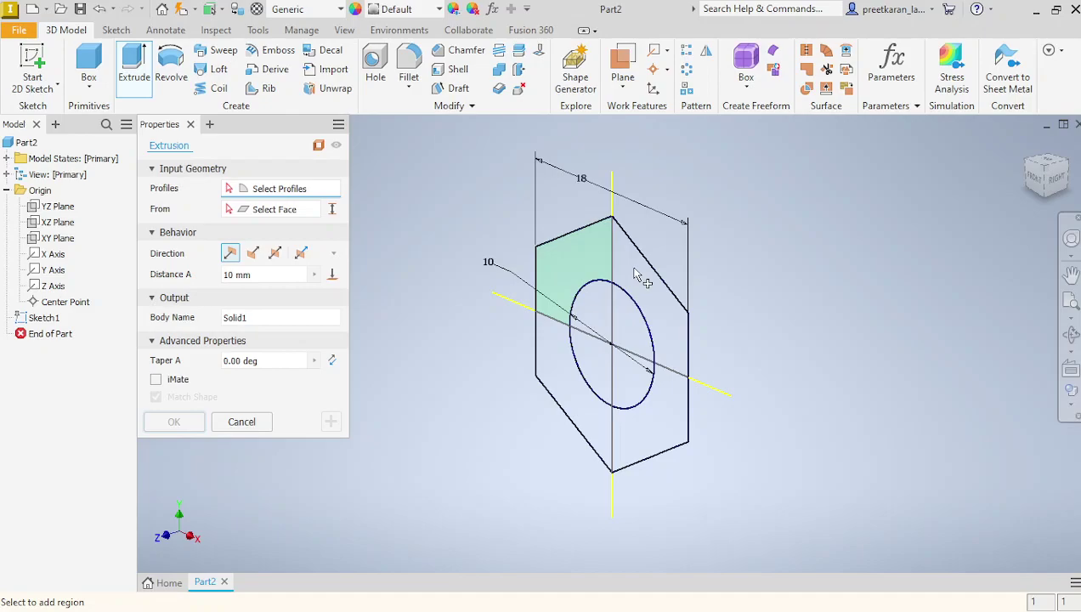
left_click(661, 401)
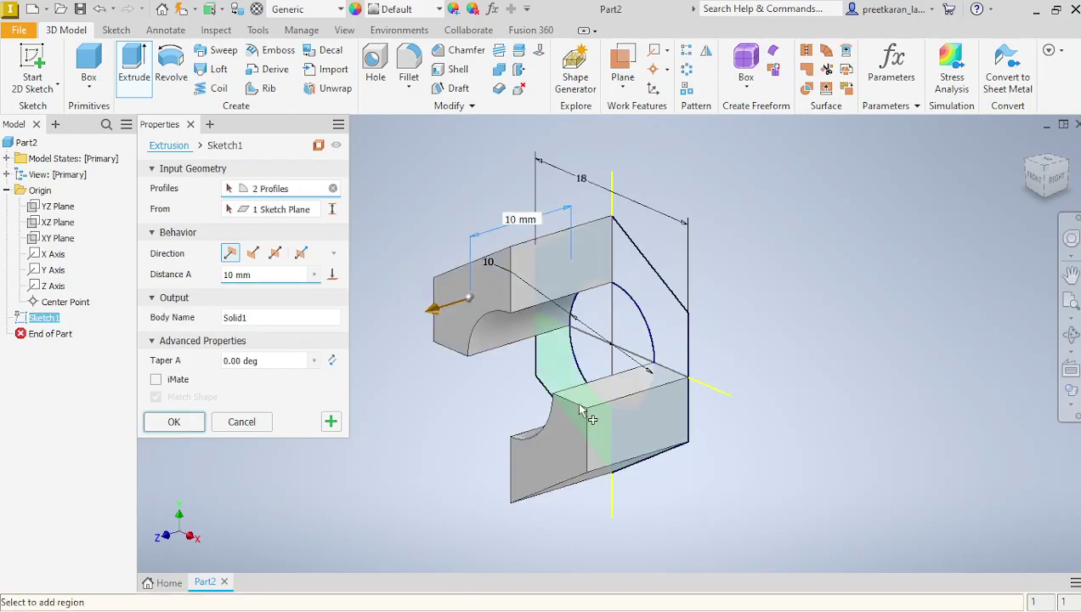
left_click(669, 321)
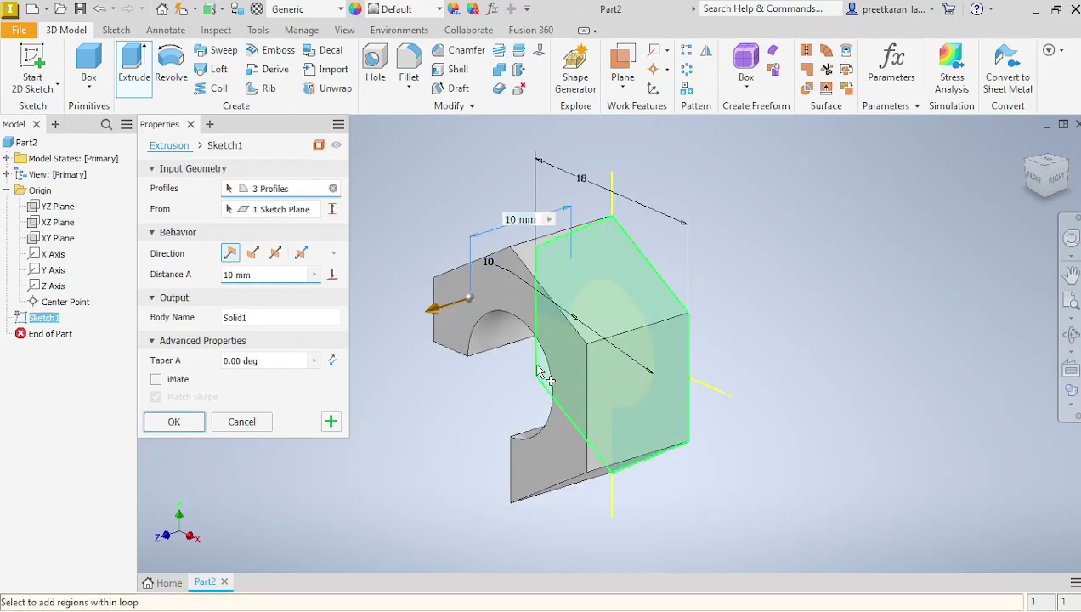
left_click(544, 382)
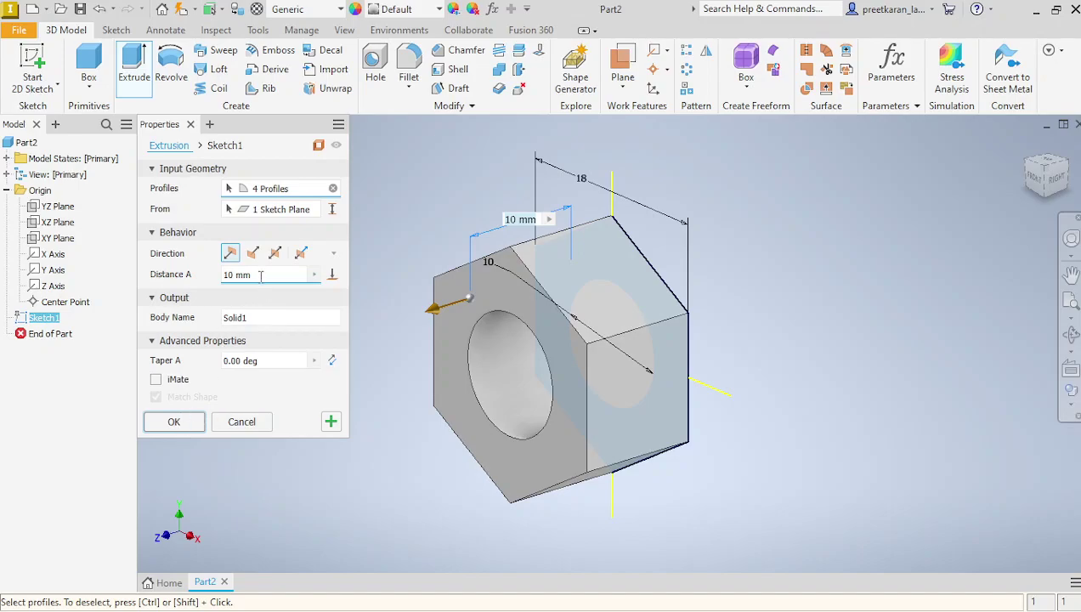
left_click(410, 597)
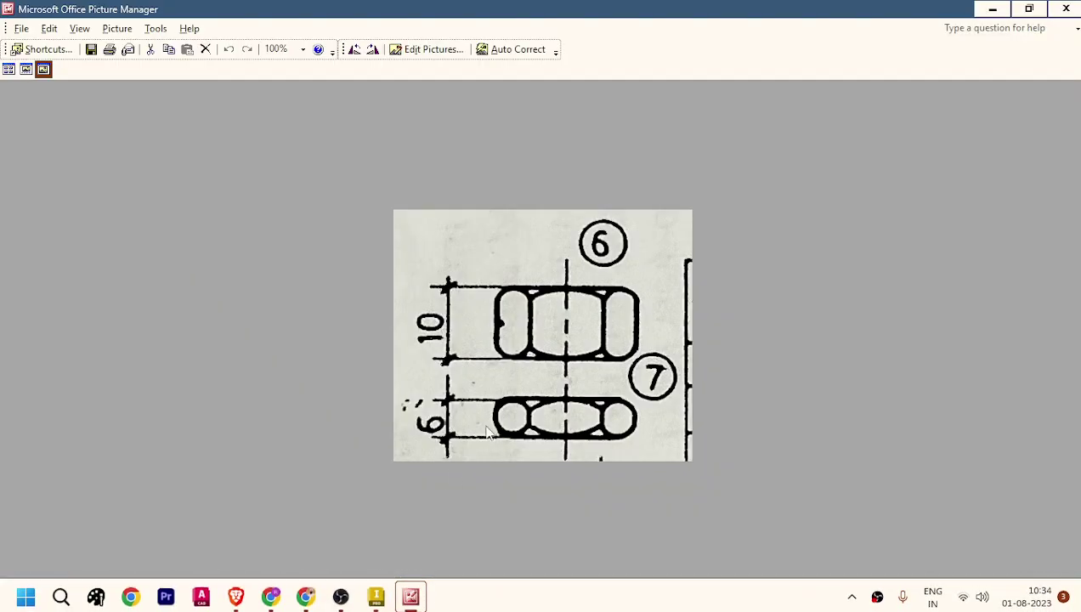
mouse_move(643, 401)
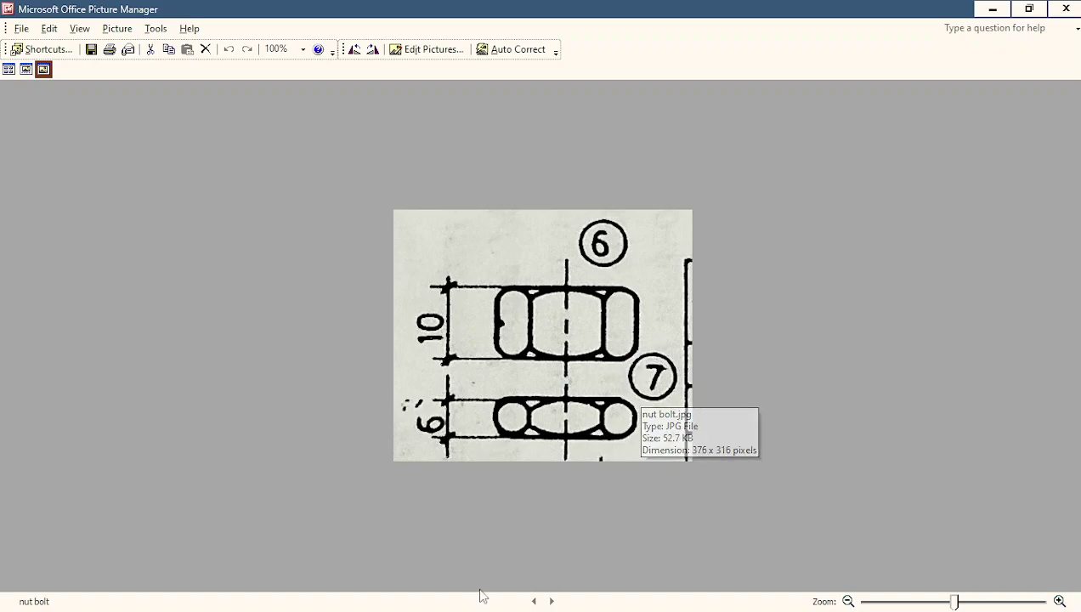
left_click(377, 593)
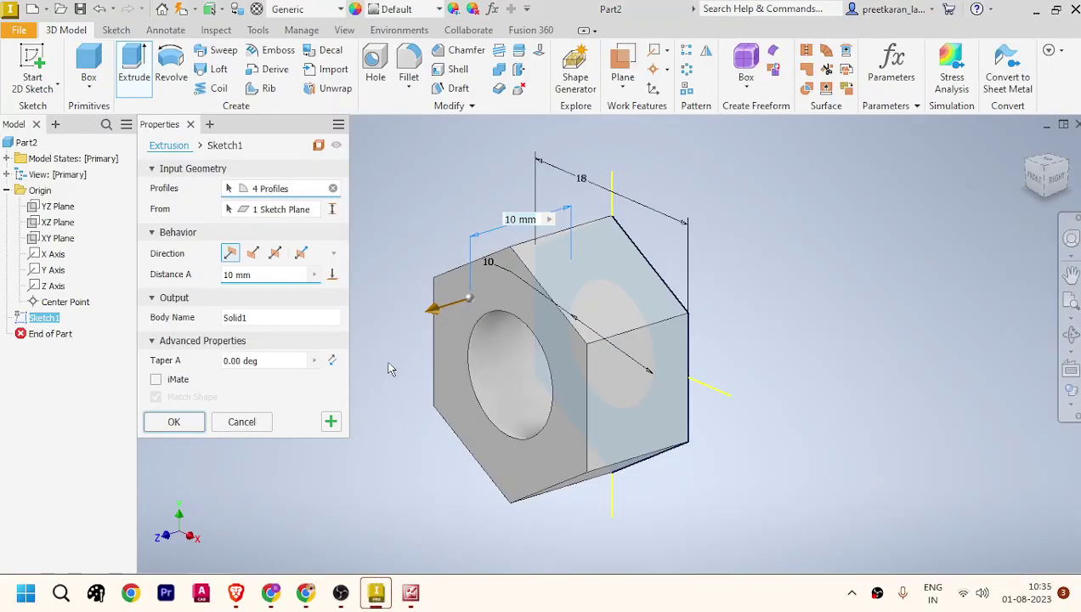
left_click(174, 421)
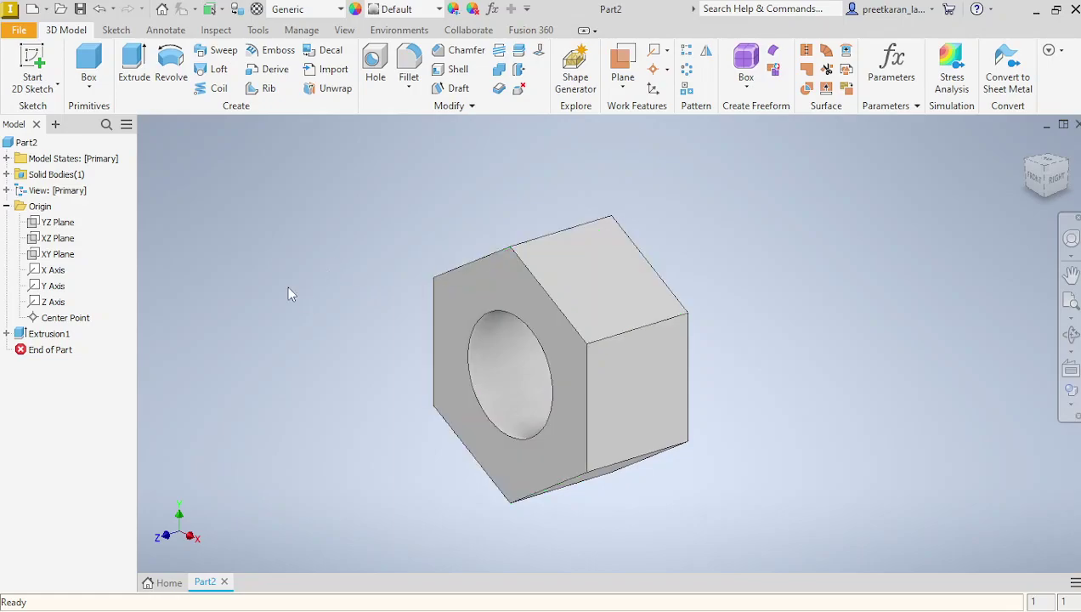
left_click(7, 333)
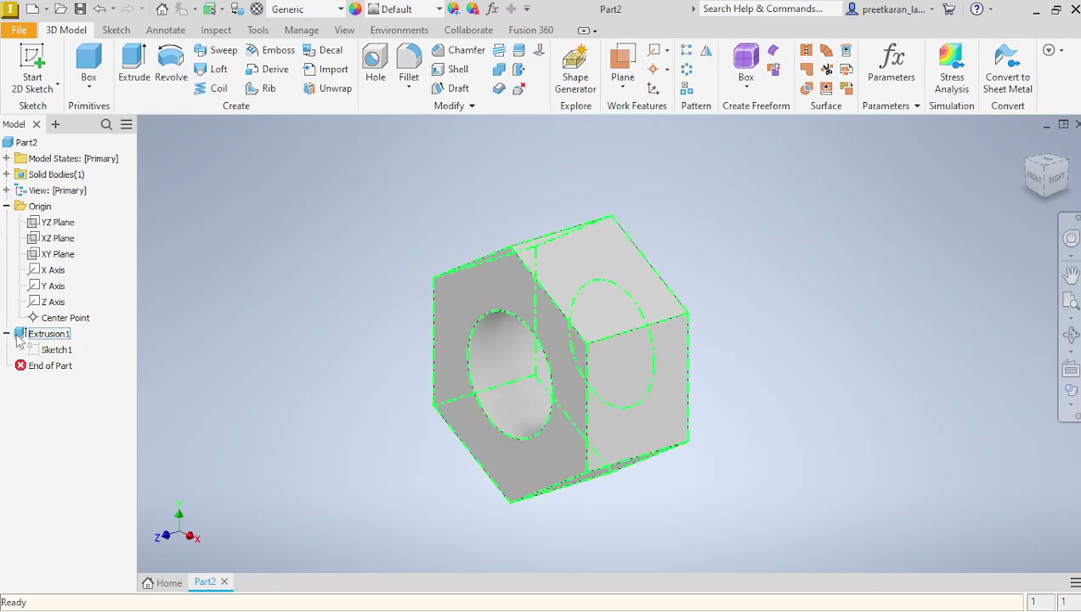
double_click(58, 350)
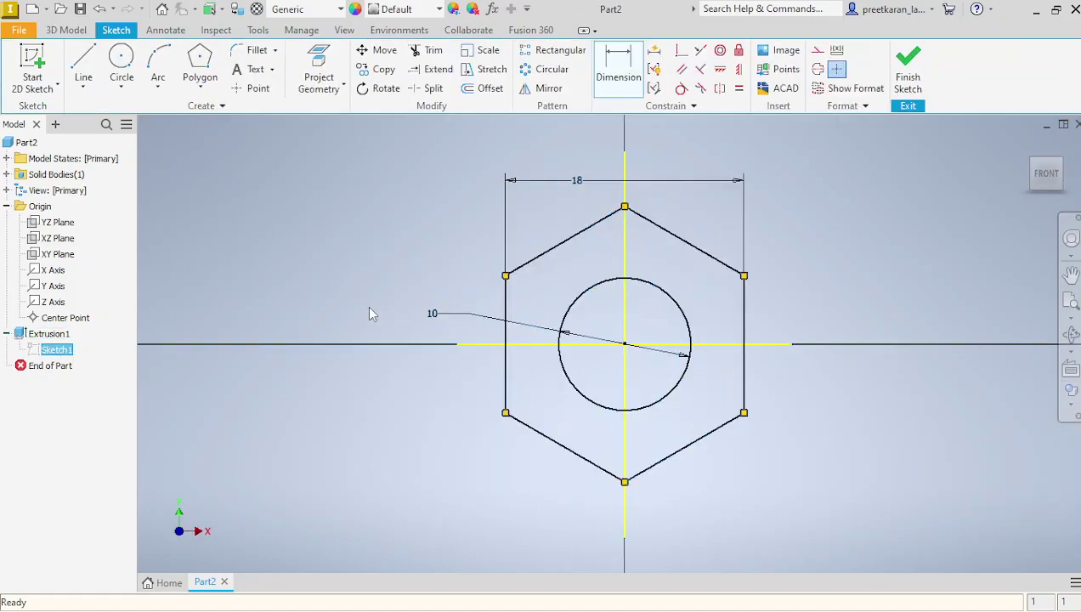
left_click(907, 72)
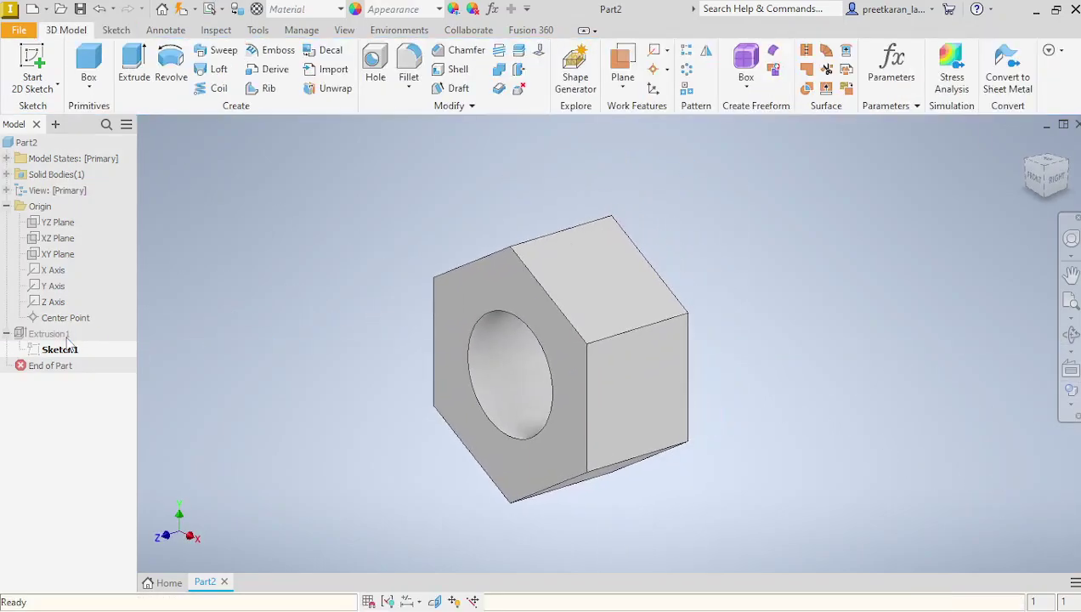
Edit the hexagon's extrusion so its 10 mm thickness is symmetric about the sketch plane
double_click(45, 335)
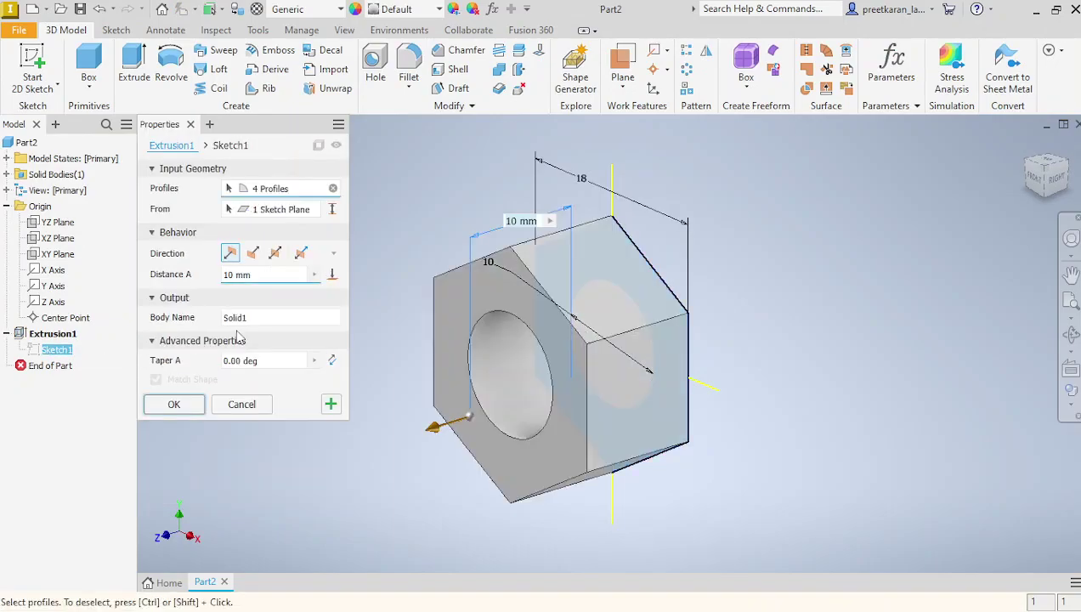
left_click(275, 253)
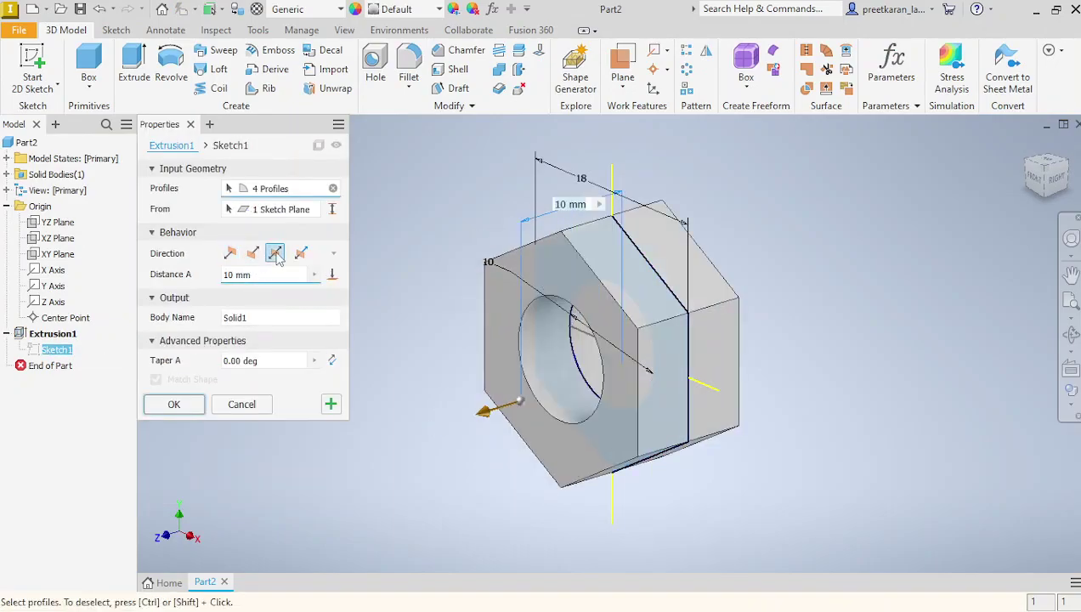
left_click(191, 411)
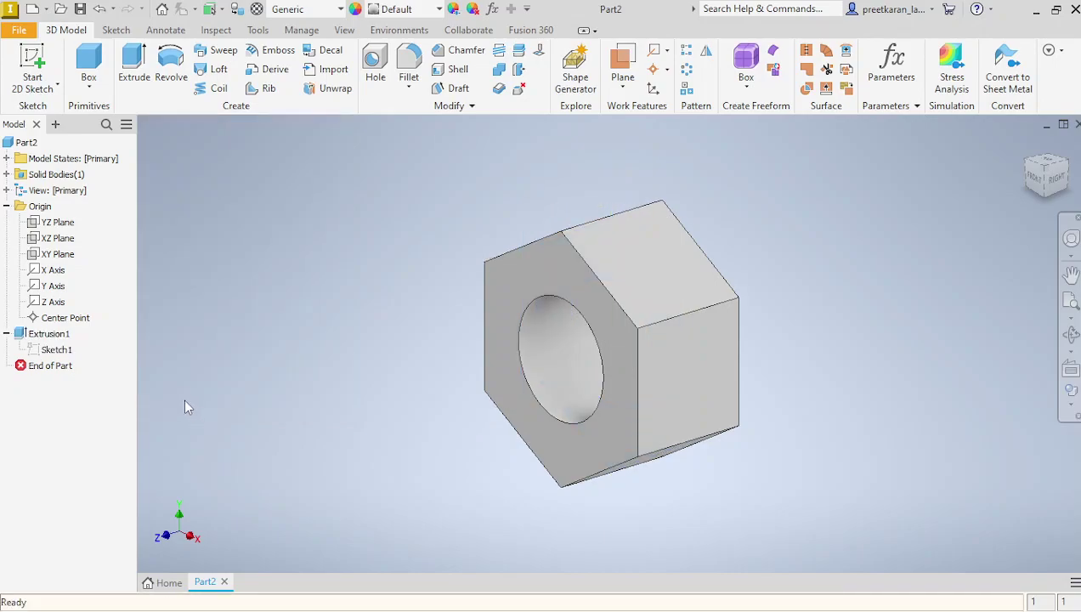
left_click(7, 334)
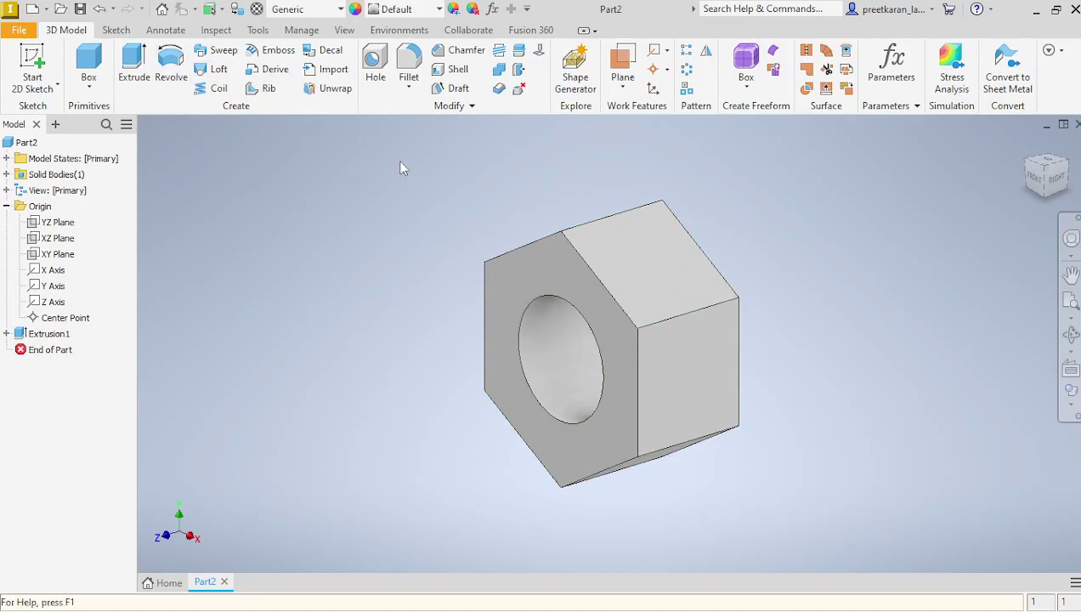
Start a sketch on the nut's front hexagonal face and project the X and Y axes into it
left_click(549, 261)
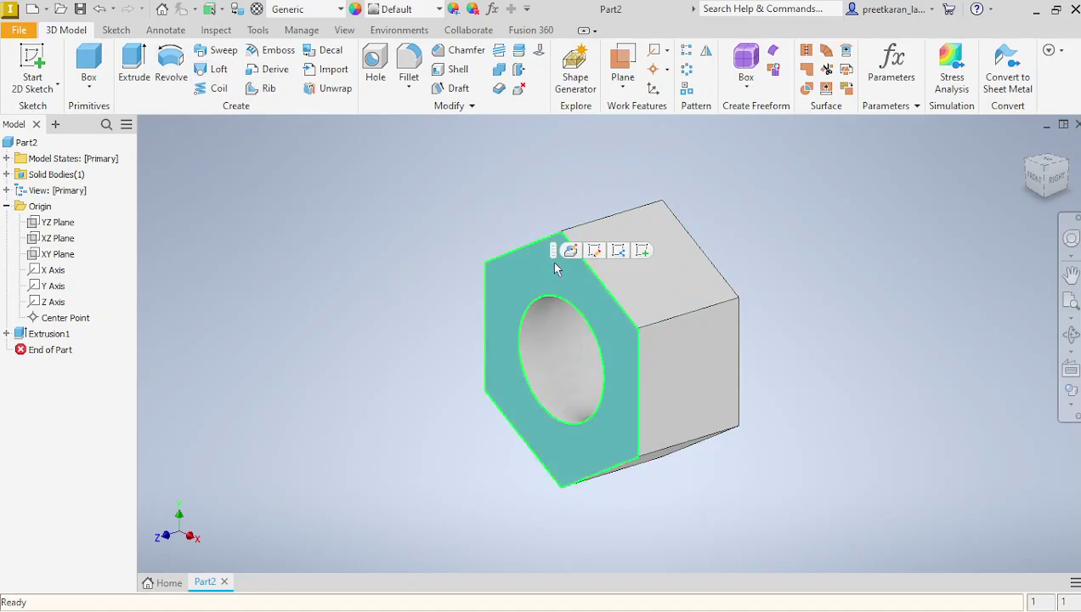
left_click(639, 247)
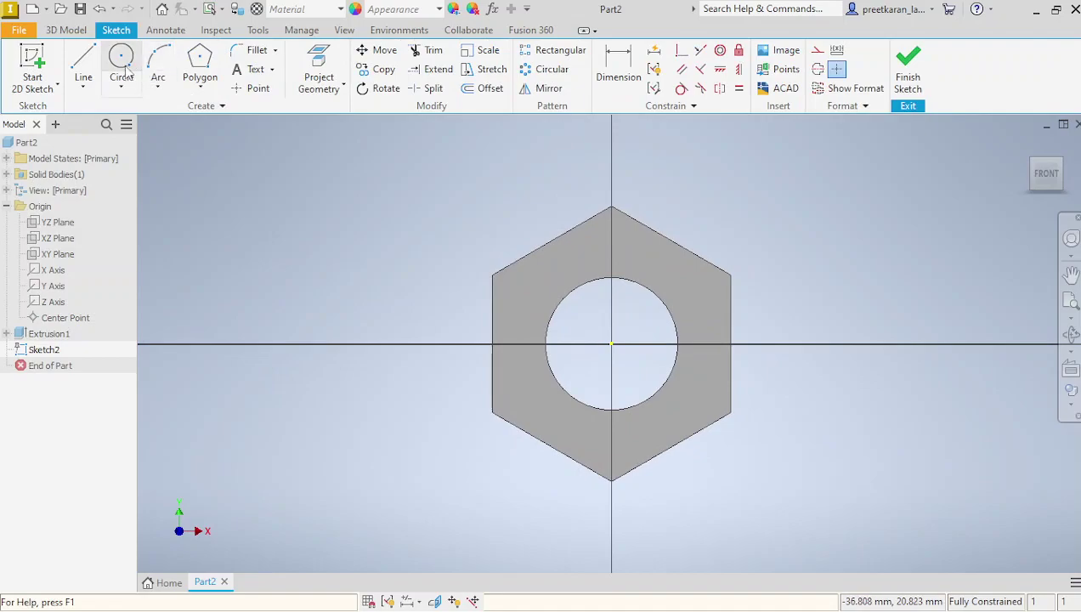
left_click(319, 68)
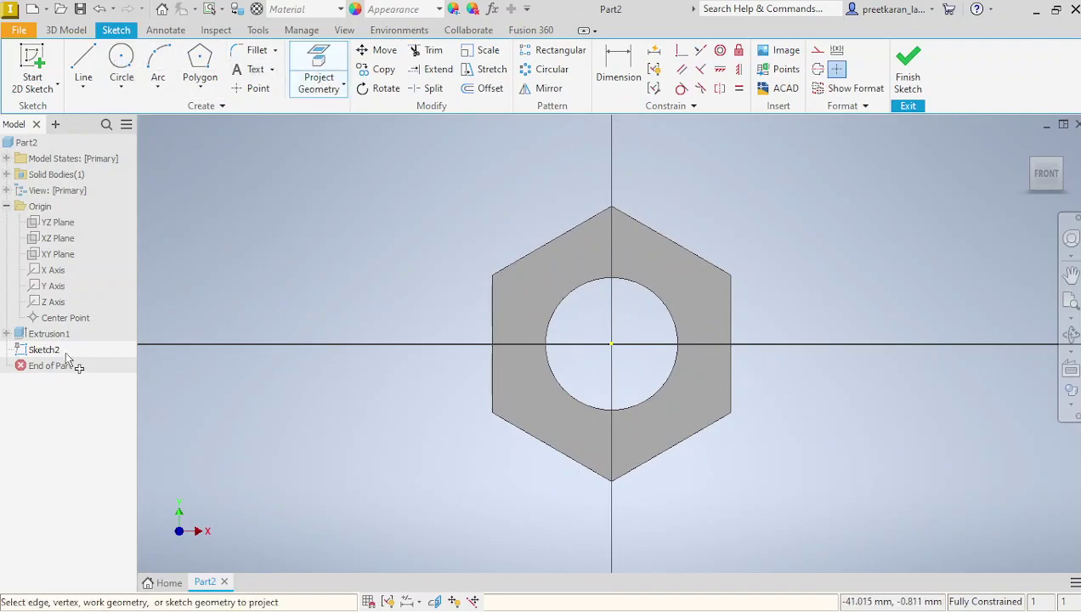
left_click(51, 270)
left_click(53, 286)
Draw a circle centred on the origin and touching the hexagon's sides, dimension its diameter to 18 mm, and finish the sketch
left_click(123, 61)
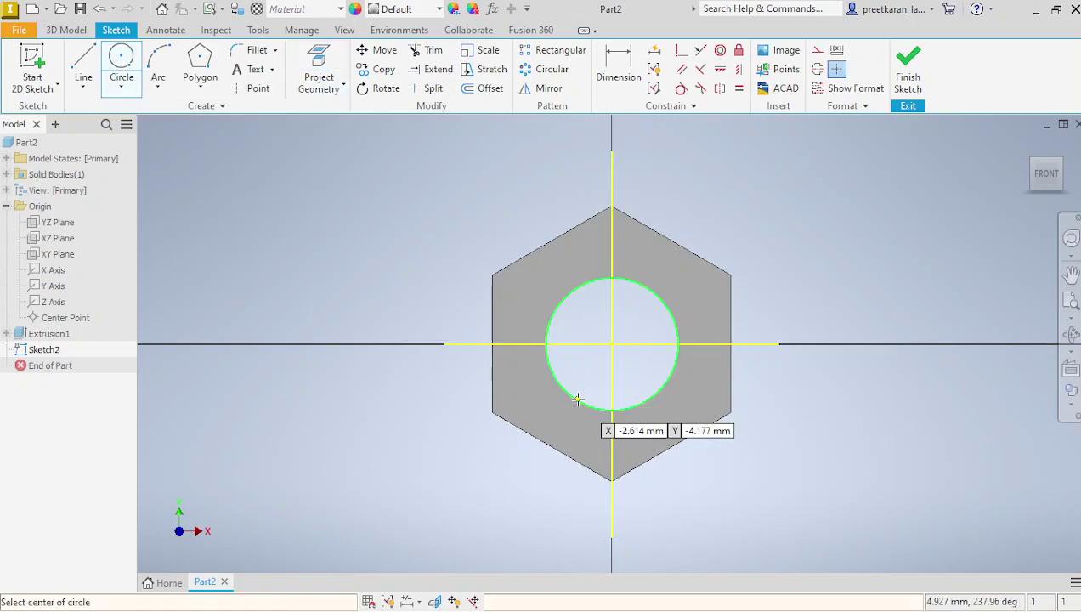
left_click(612, 343)
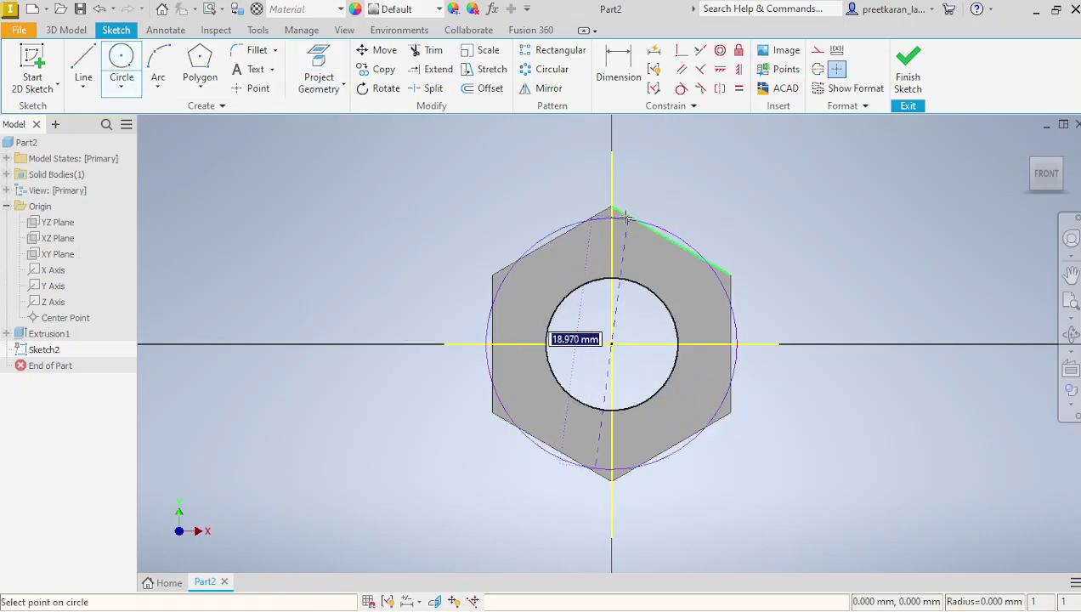
left_click(671, 240)
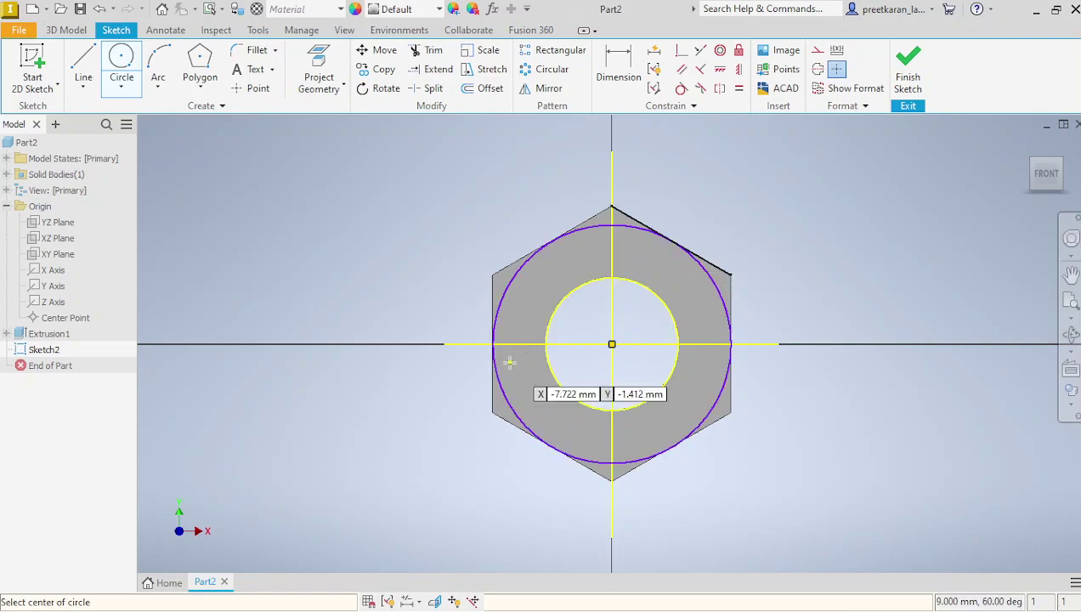
left_click(625, 64)
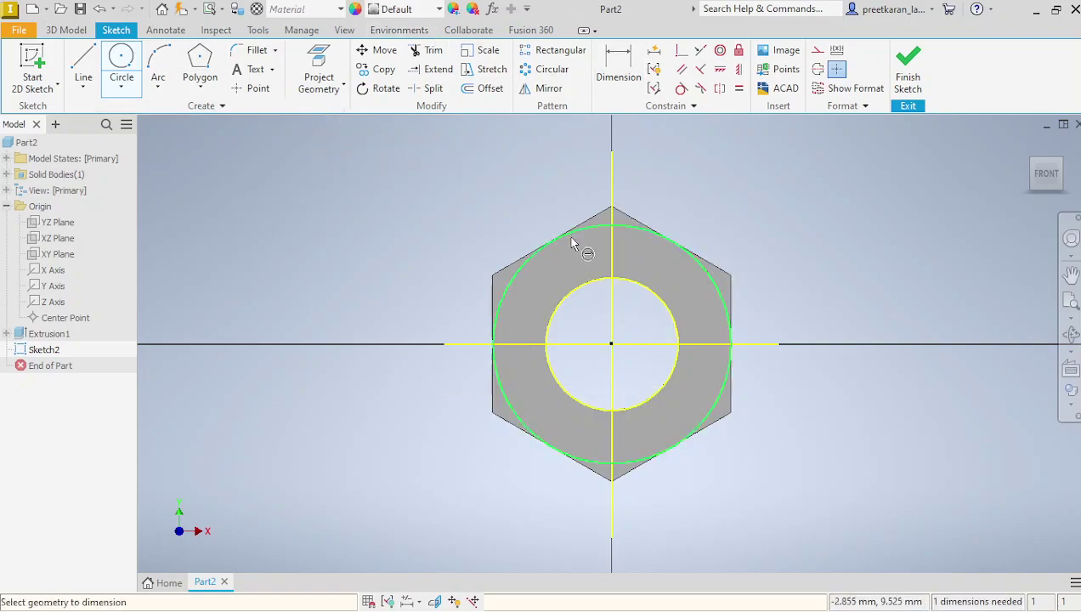
left_click(524, 269)
left_click(454, 261)
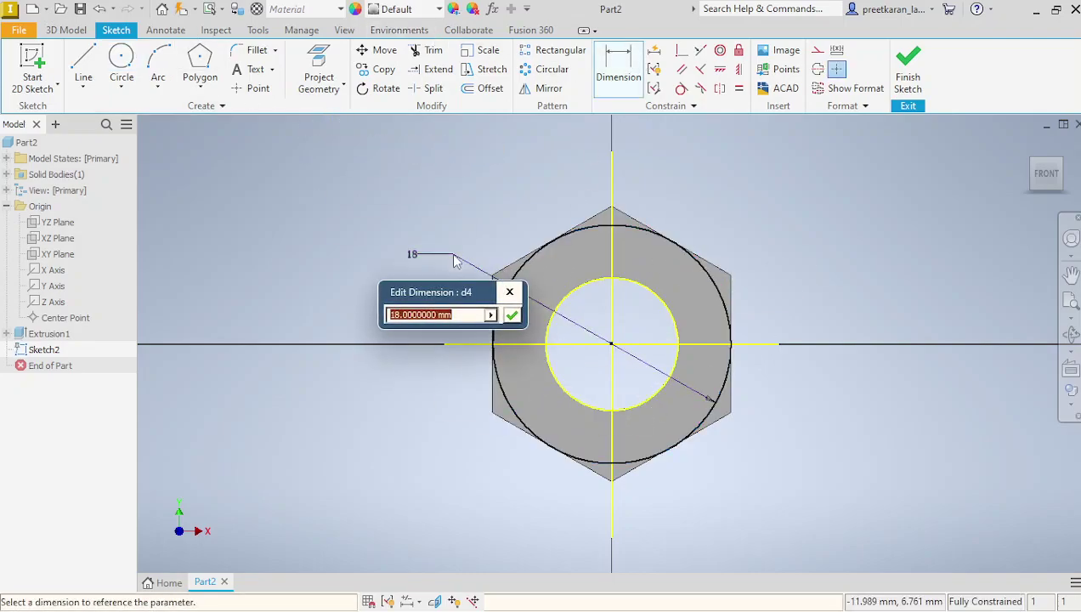
key("Return")
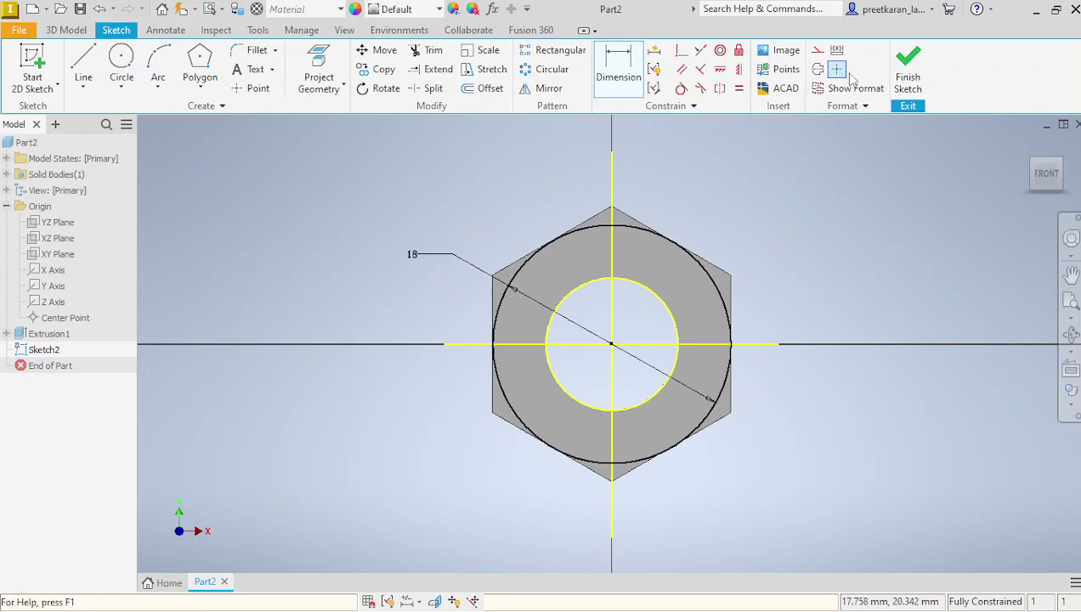
left_click(907, 68)
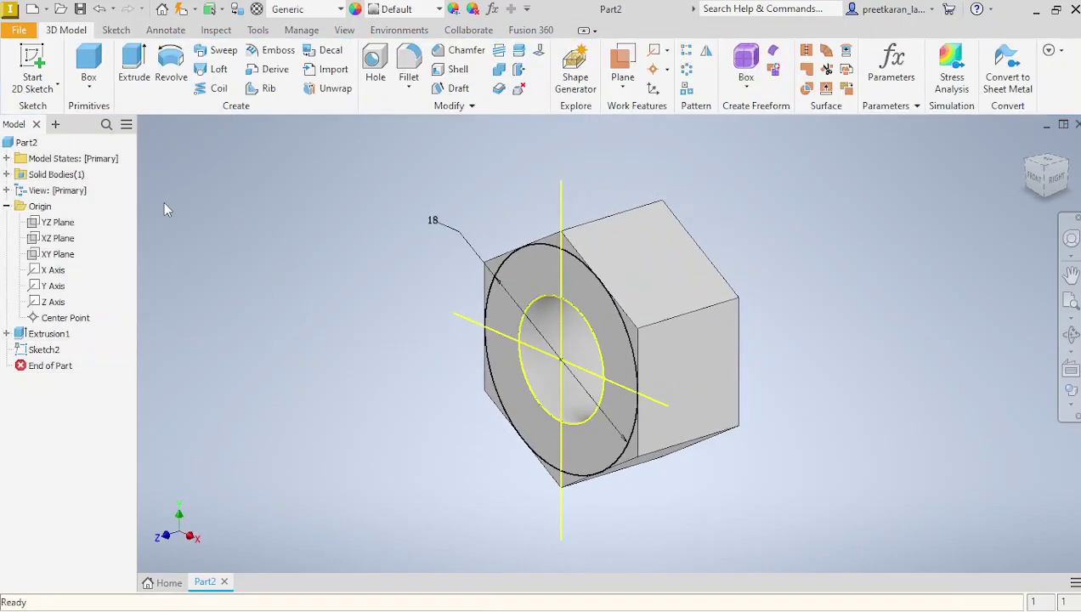
Extrude the 18 mm circle 10 mm into the nut as an intersection with a 60-degree taper to chamfer the front corners
left_click(134, 66)
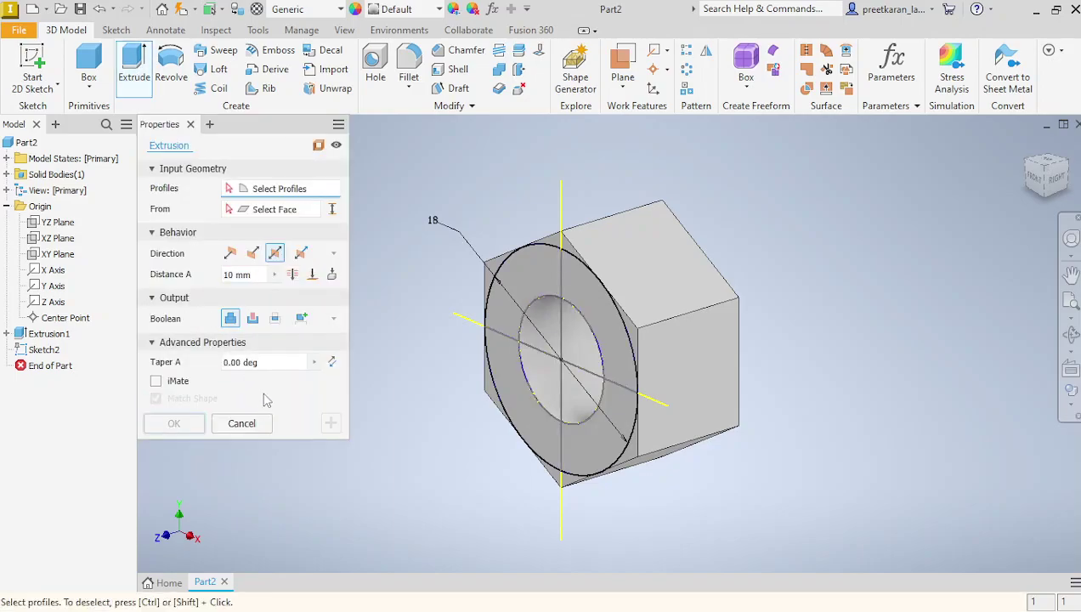
left_click(574, 252)
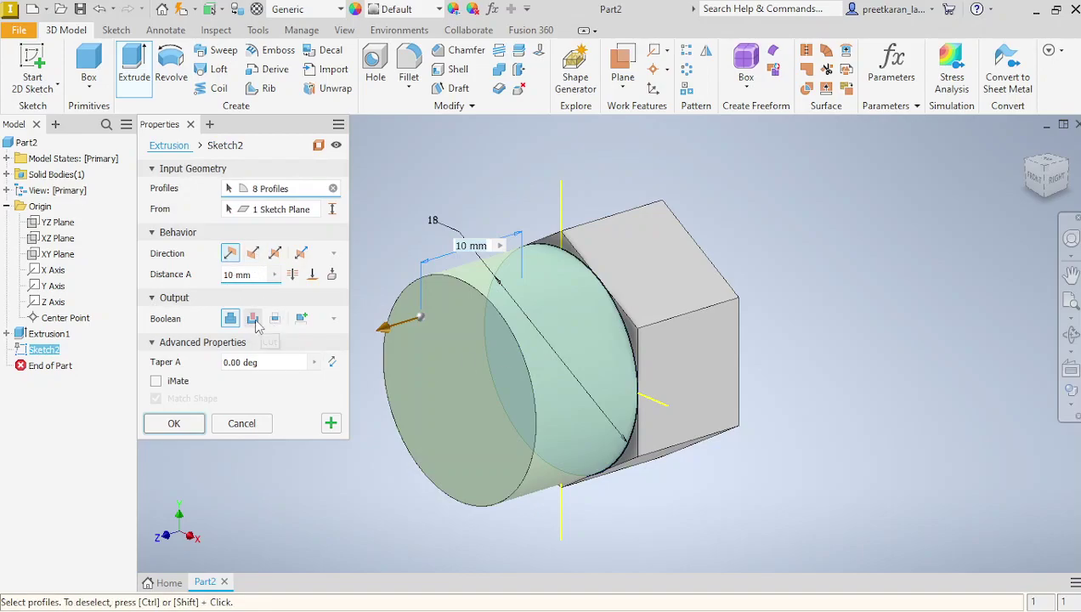
left_click(252, 319)
left_click(274, 320)
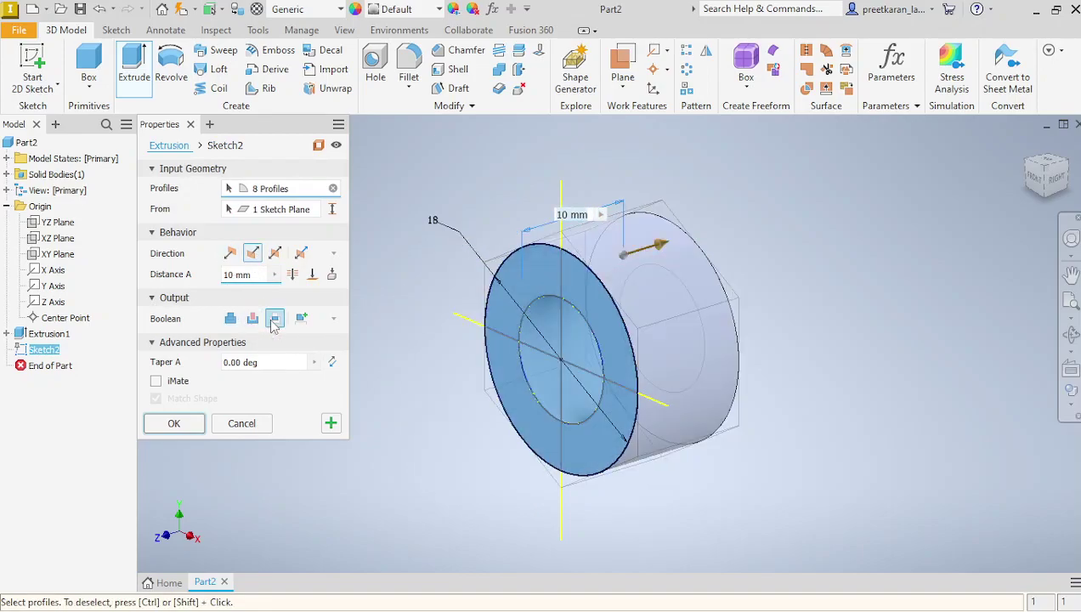
left_click(270, 363)
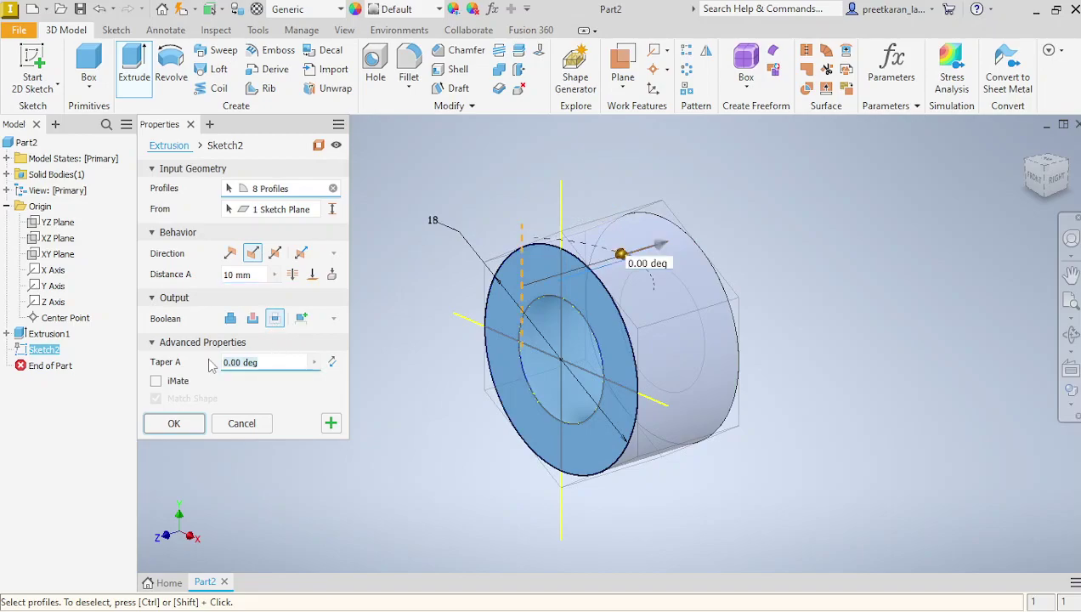
type("60")
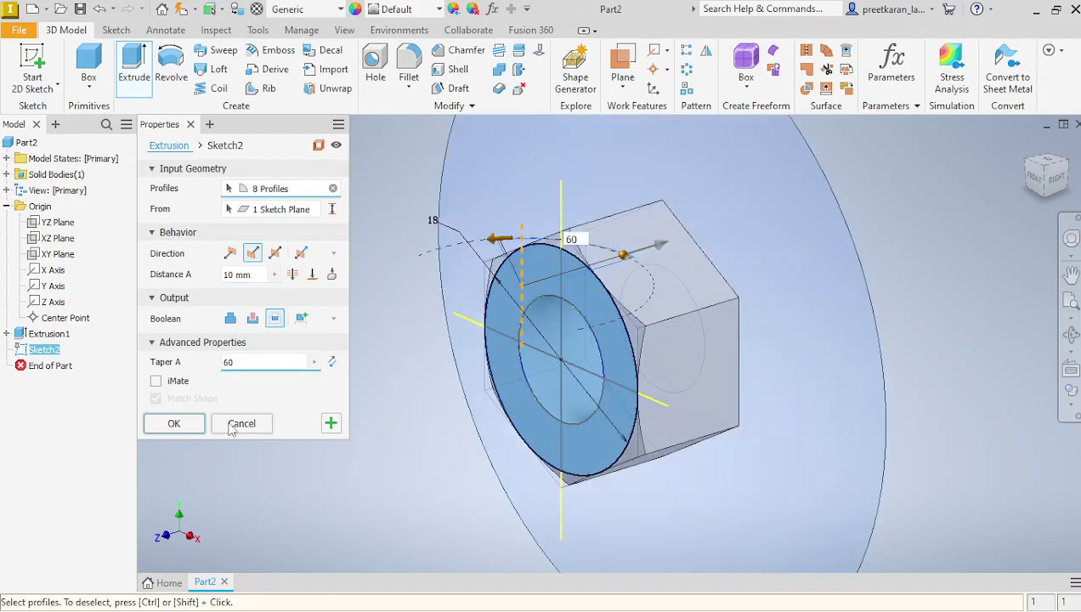
left_click(178, 427)
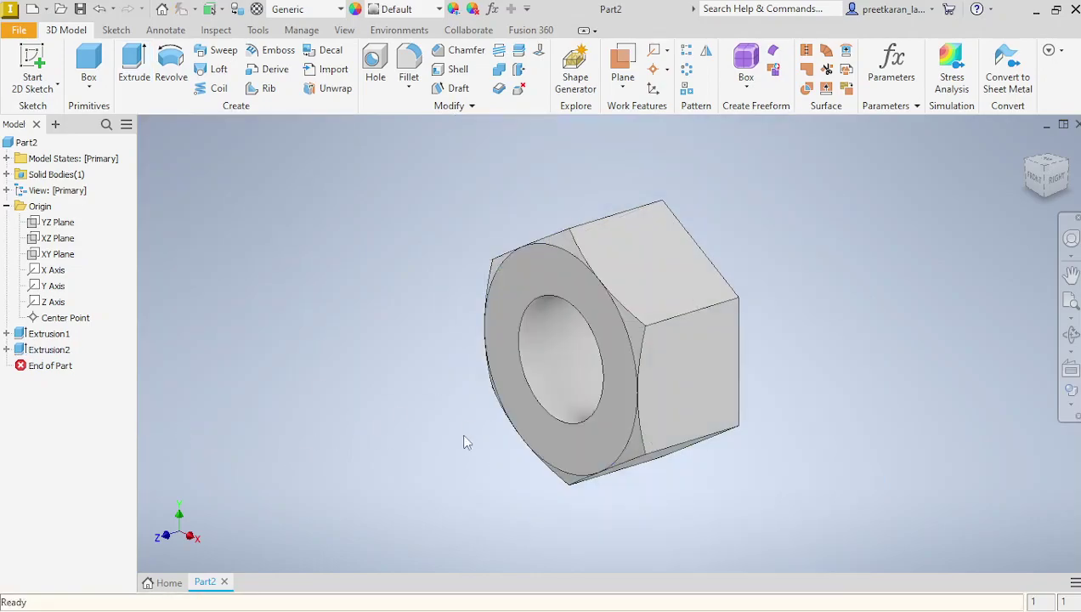
left_click(47, 351)
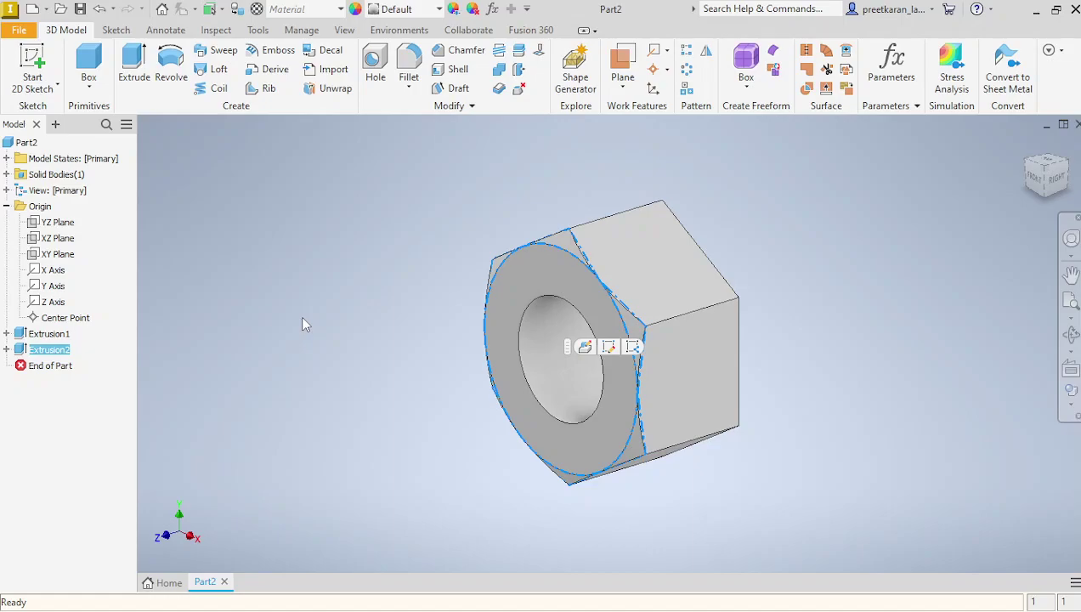
left_click(707, 54)
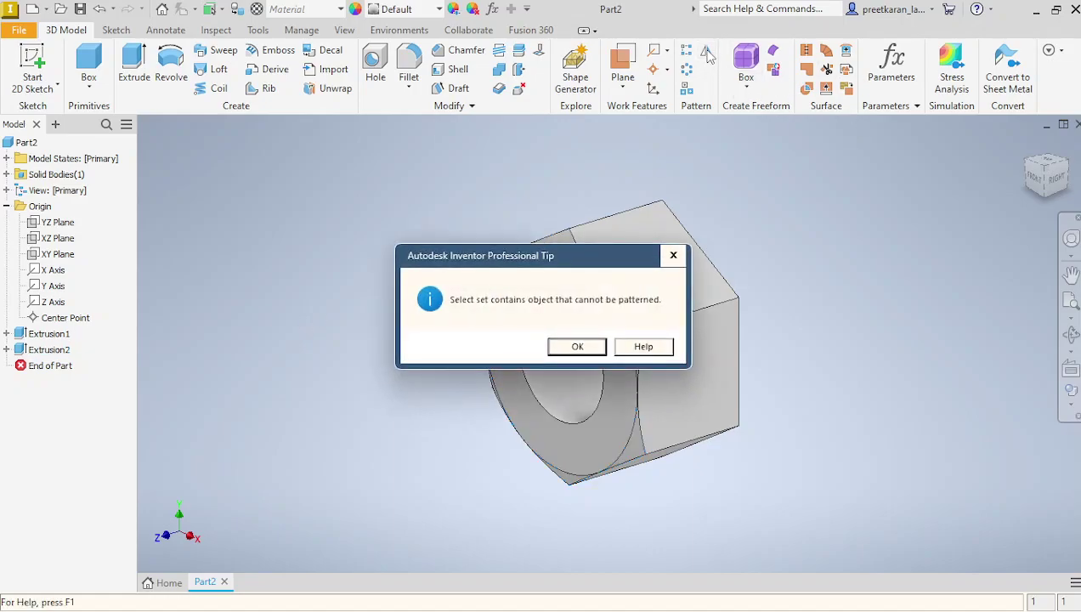
left_click(597, 352)
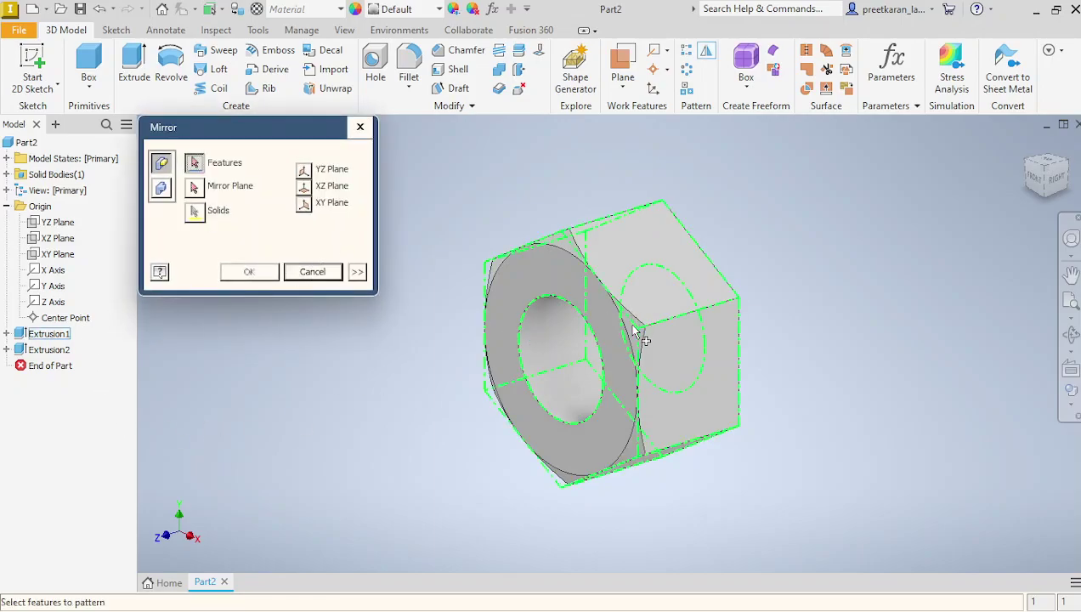
left_click(319, 271)
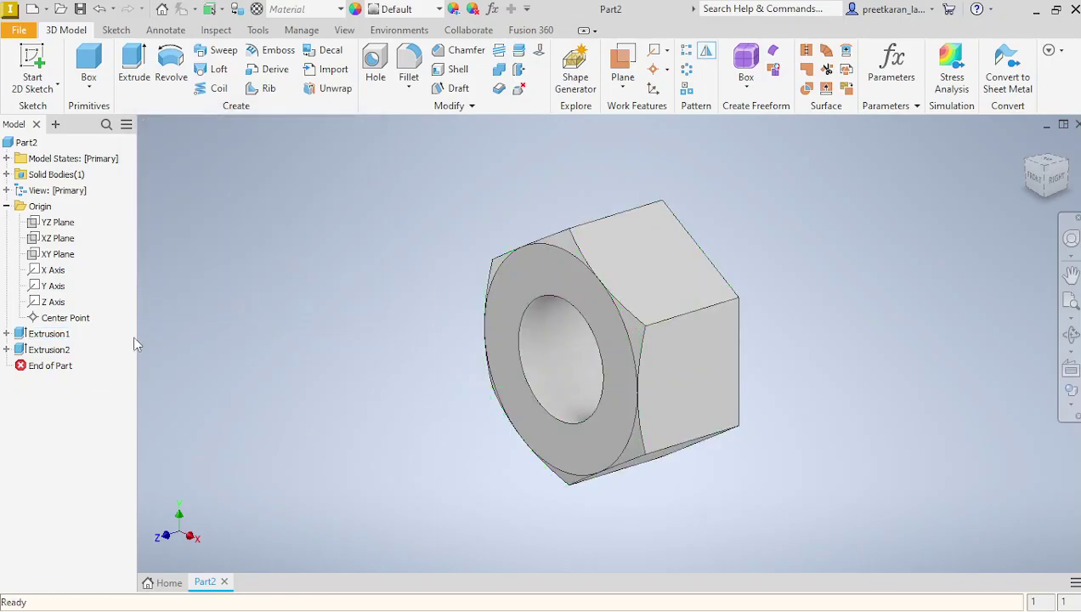
left_click(7, 349)
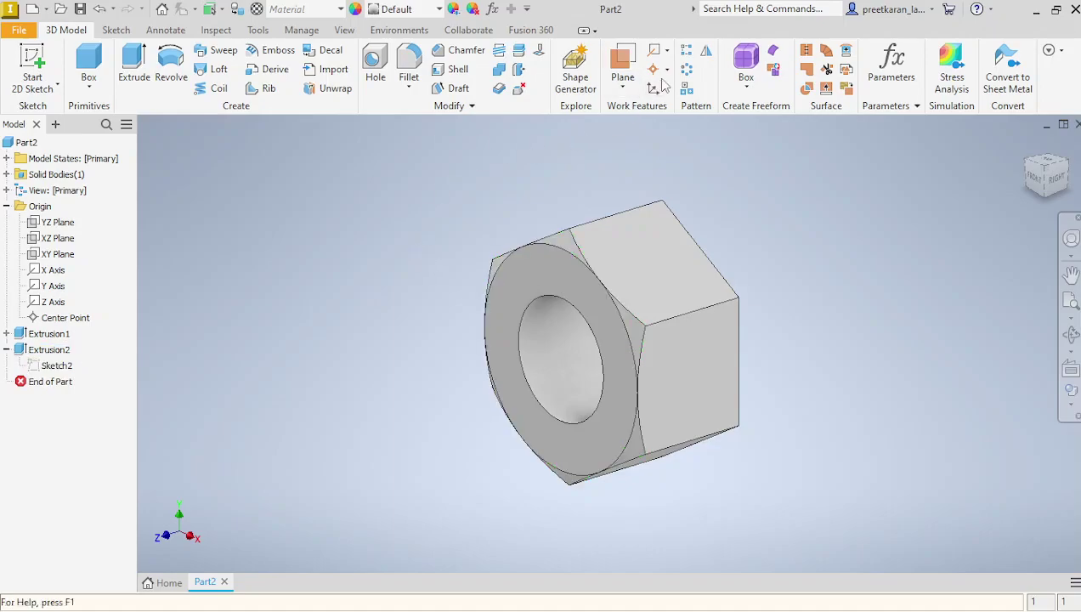
left_click(706, 51)
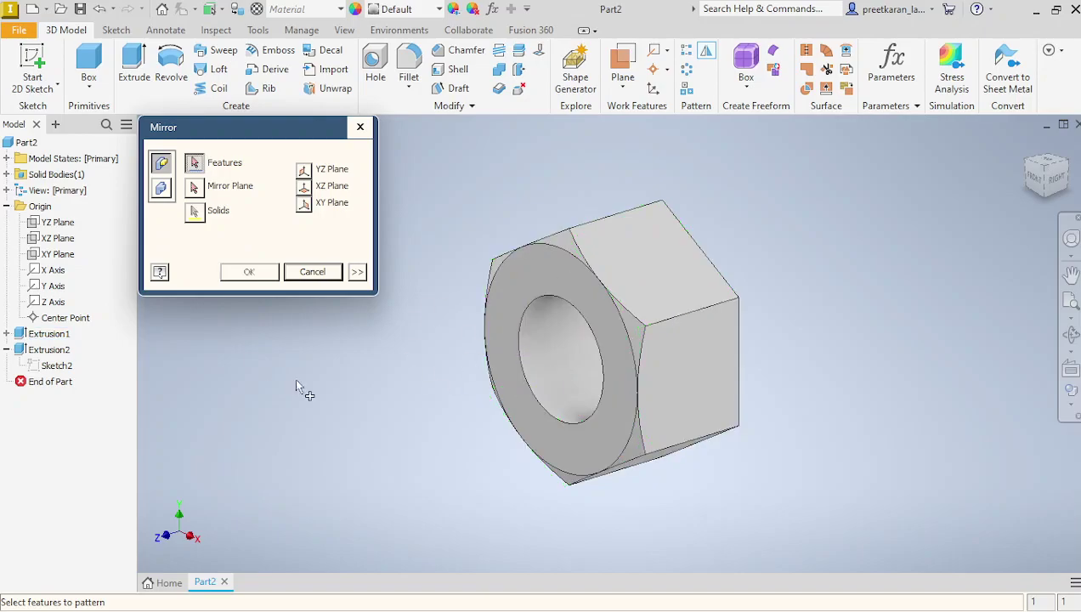
left_click(311, 272)
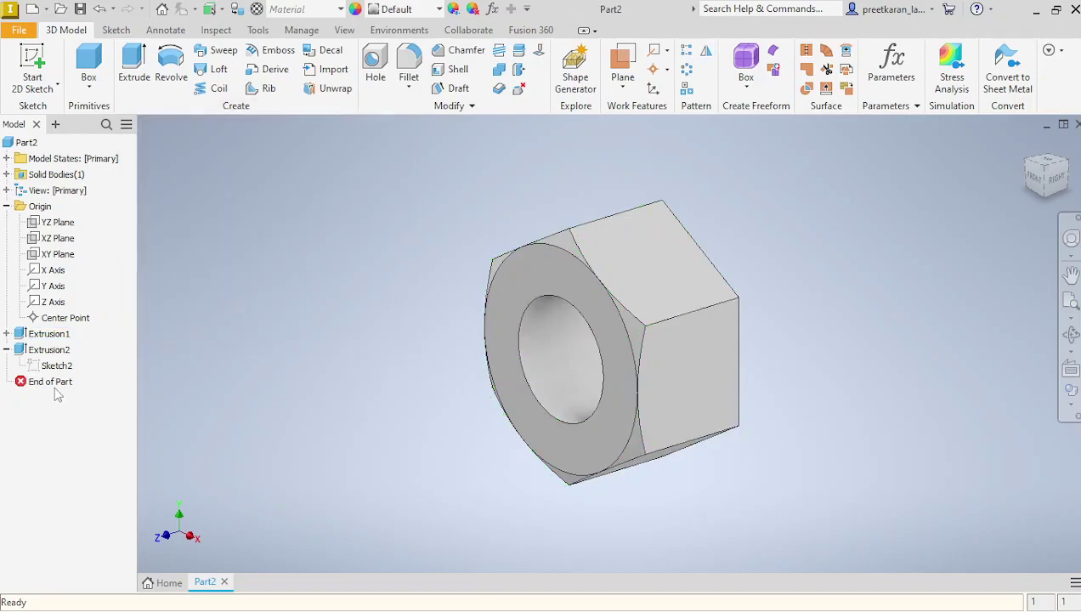
left_click(6, 349)
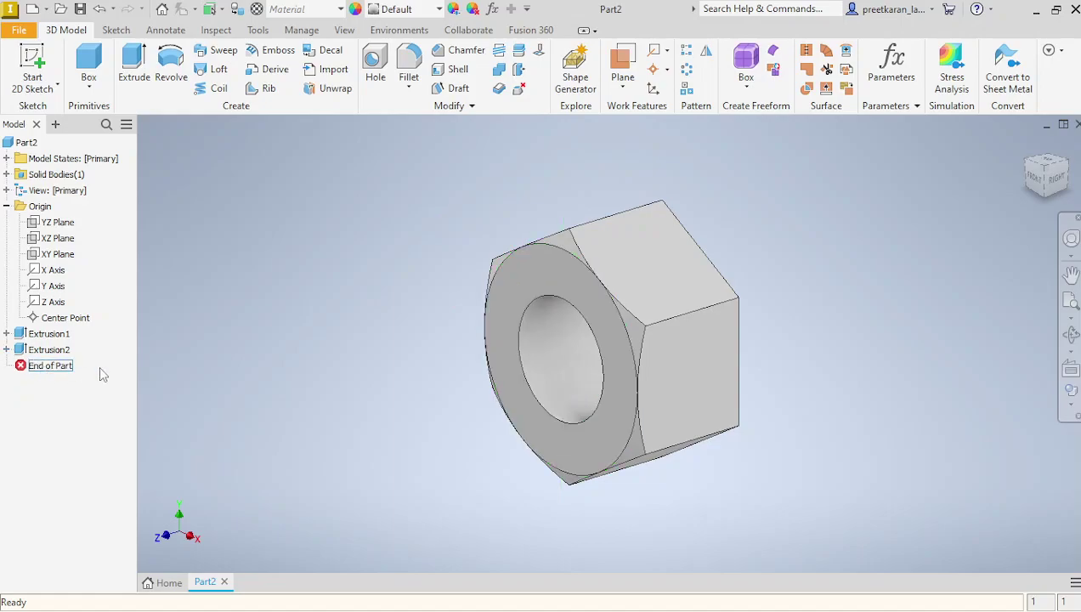
Start a sketch on the nut's unchamfered back hexagonal face and project the X and Y axes into it
left_click(1070, 334)
left_click_drag(749, 363, 827, 314)
right_click(828, 316)
left_click(890, 319)
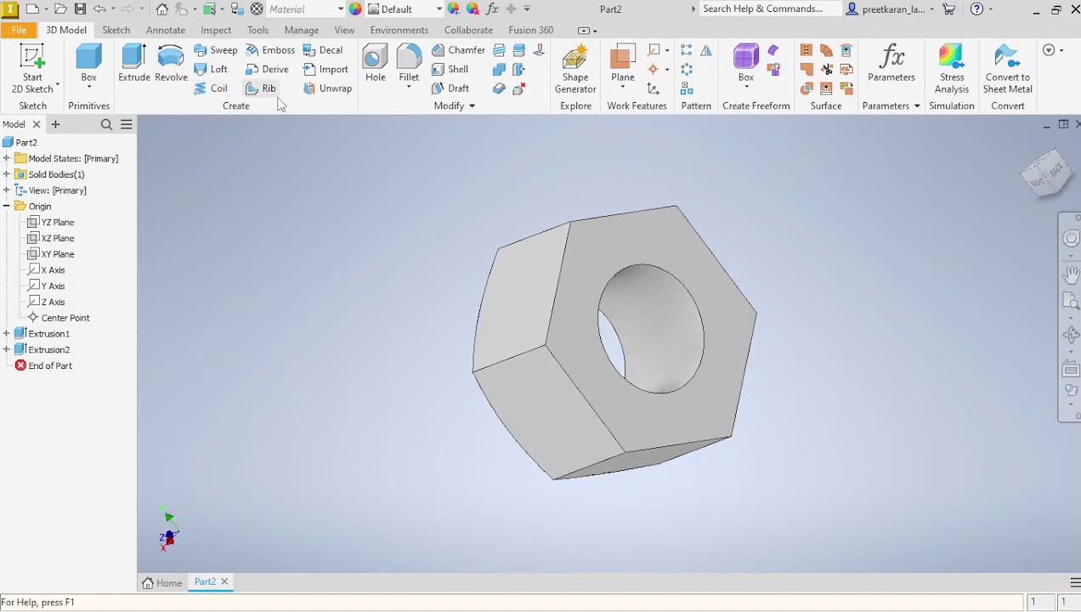
left_click(647, 254)
left_click(661, 236)
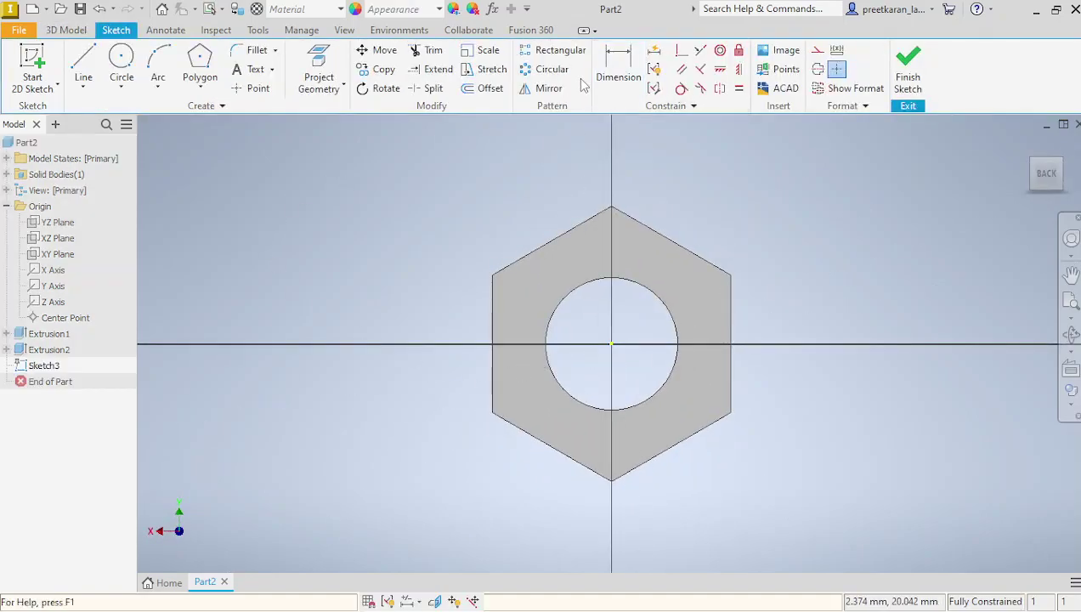
left_click(319, 68)
left_click(53, 285)
left_click(52, 272)
Draw a circle centred on the origin and touching the back hexagon's sides, dimension its diameter to 18 mm, and finish the sketch
left_click(121, 68)
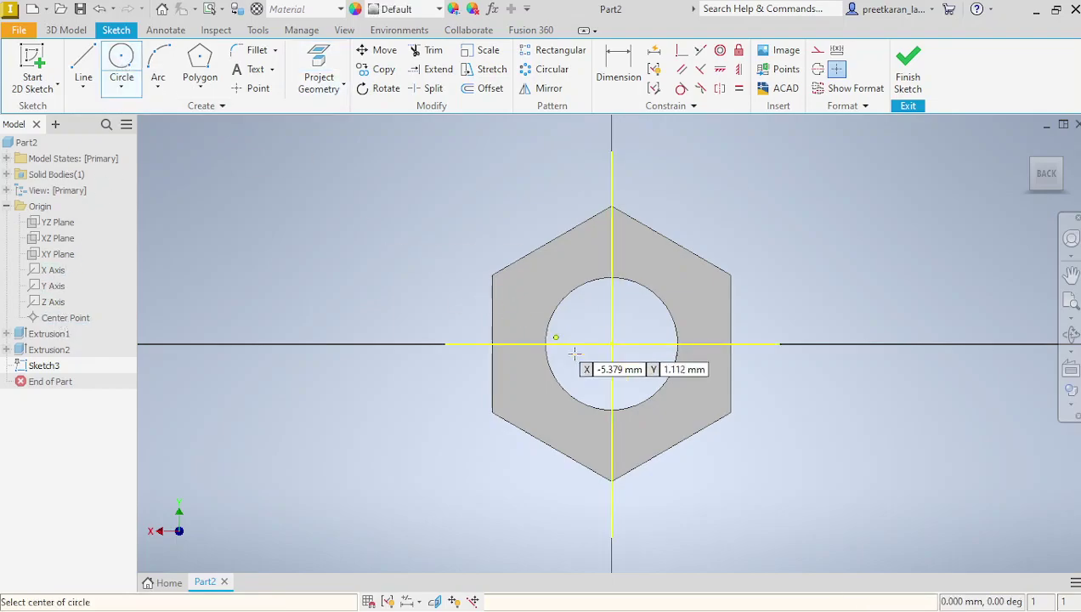
left_click(611, 344)
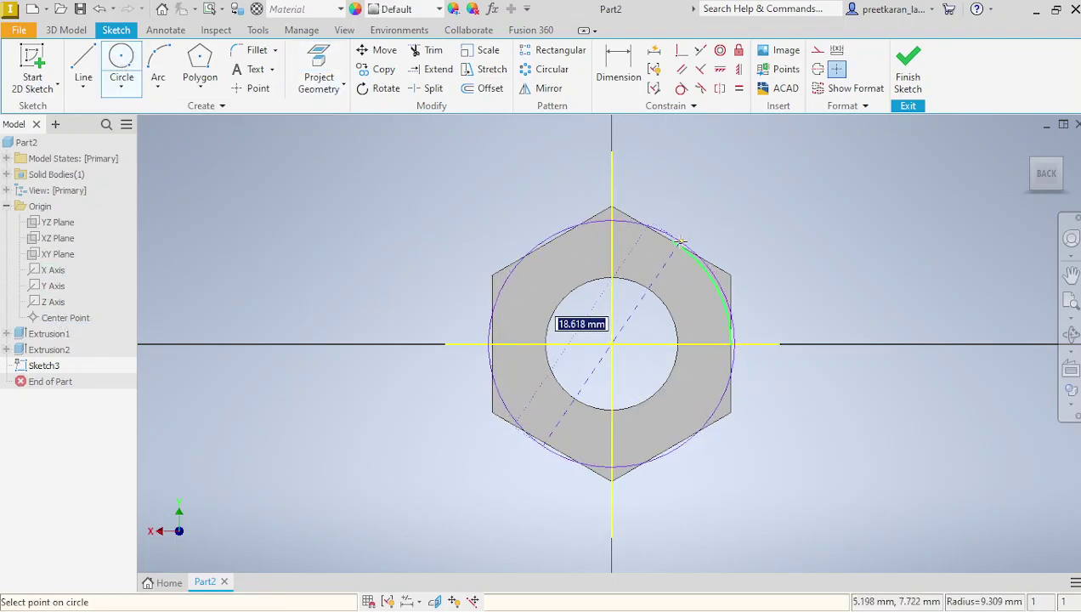
left_click(673, 244)
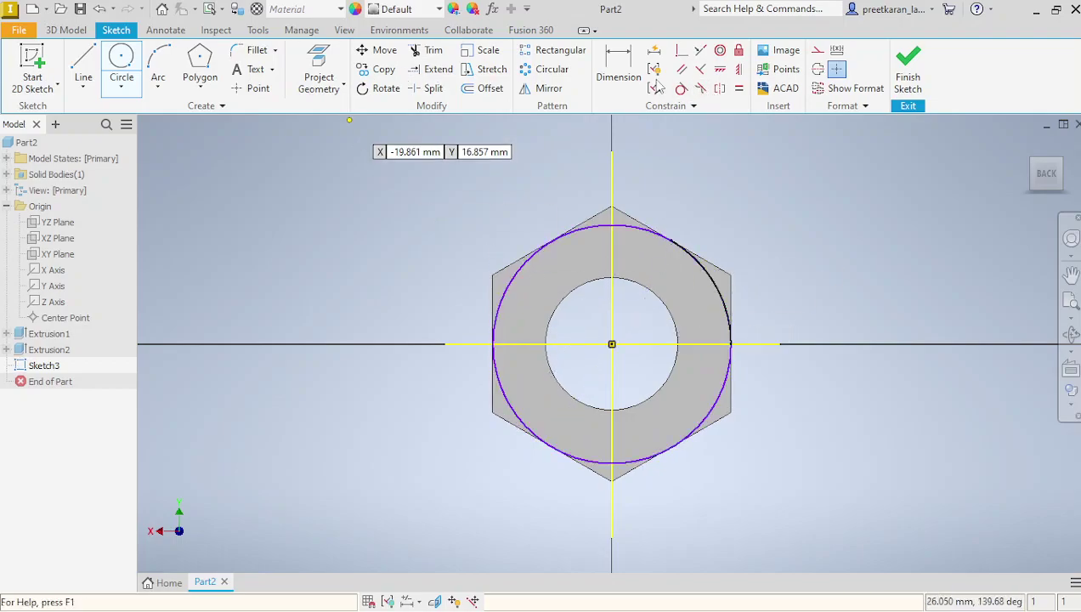
left_click(612, 82)
left_click(511, 281)
left_click(430, 238)
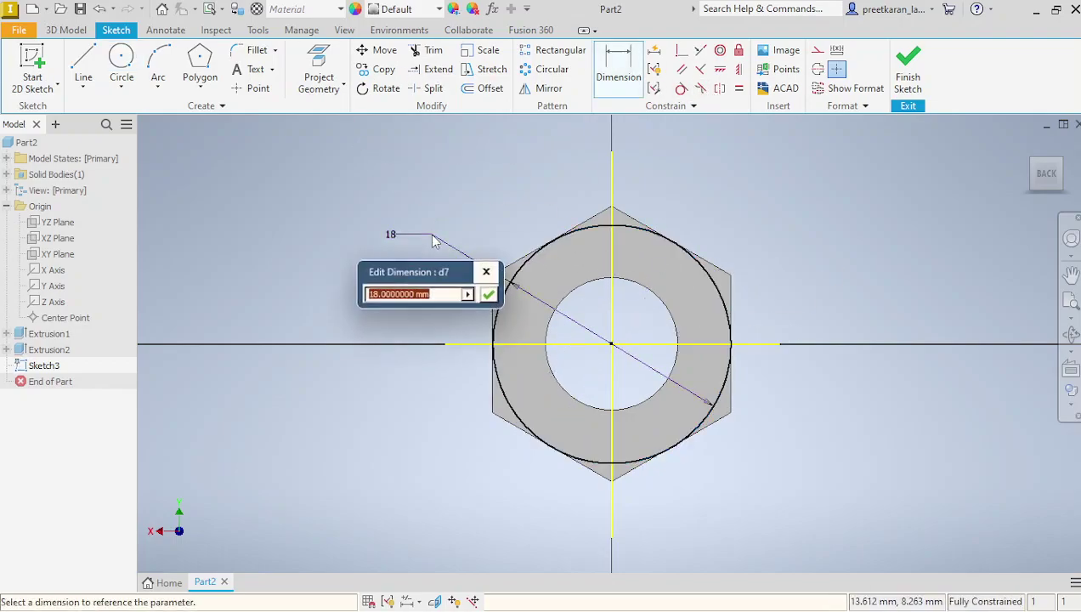
key("Return")
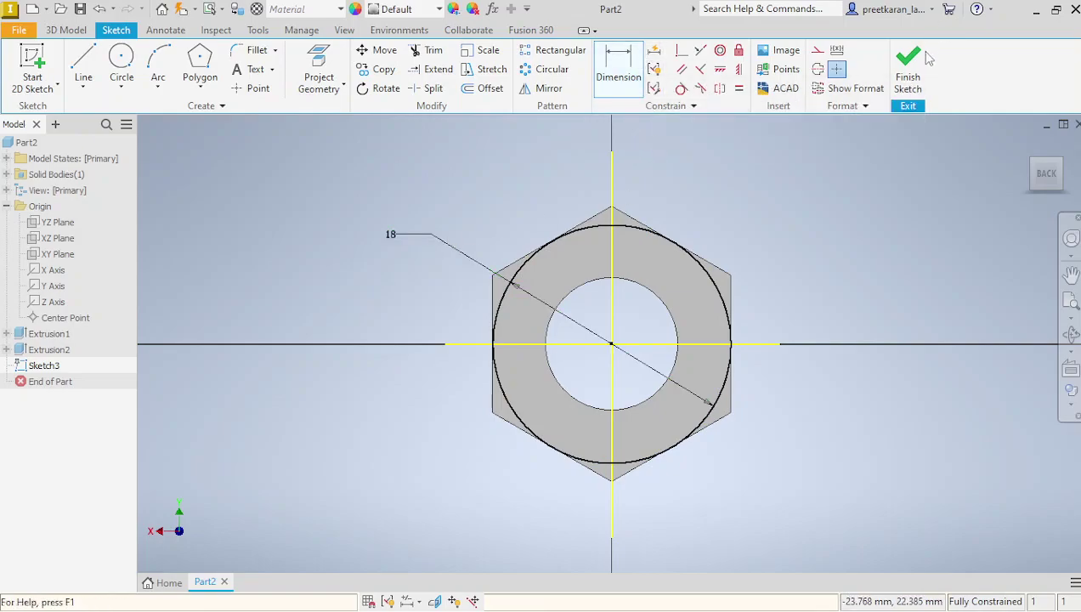
left_click(908, 76)
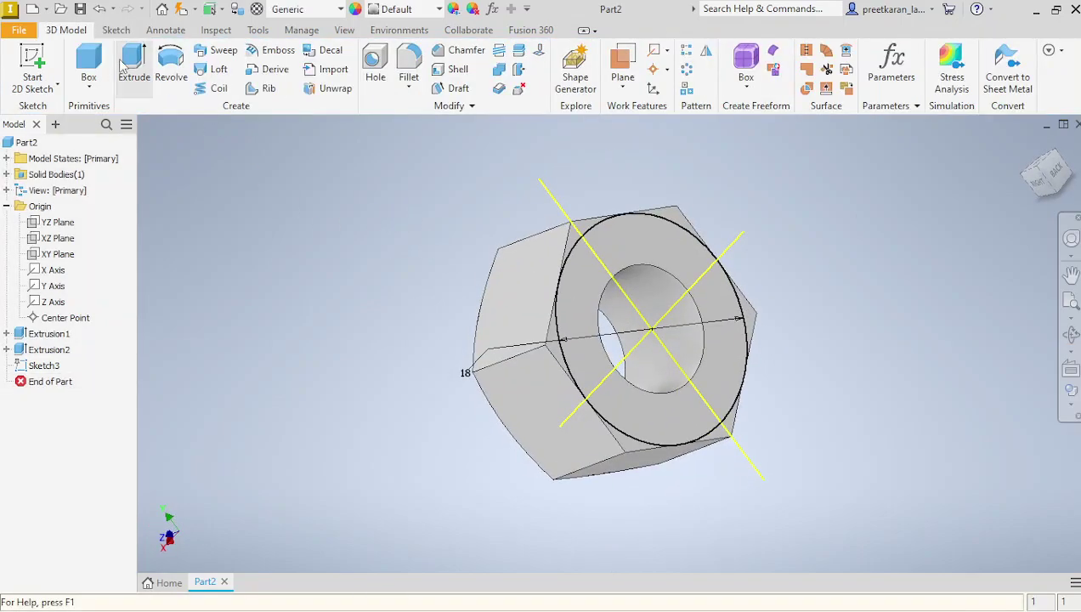
Extrude the back face's circle 10 mm into the nut as an intersection with a 60-degree taper to chamfer the back corners
left_click(133, 66)
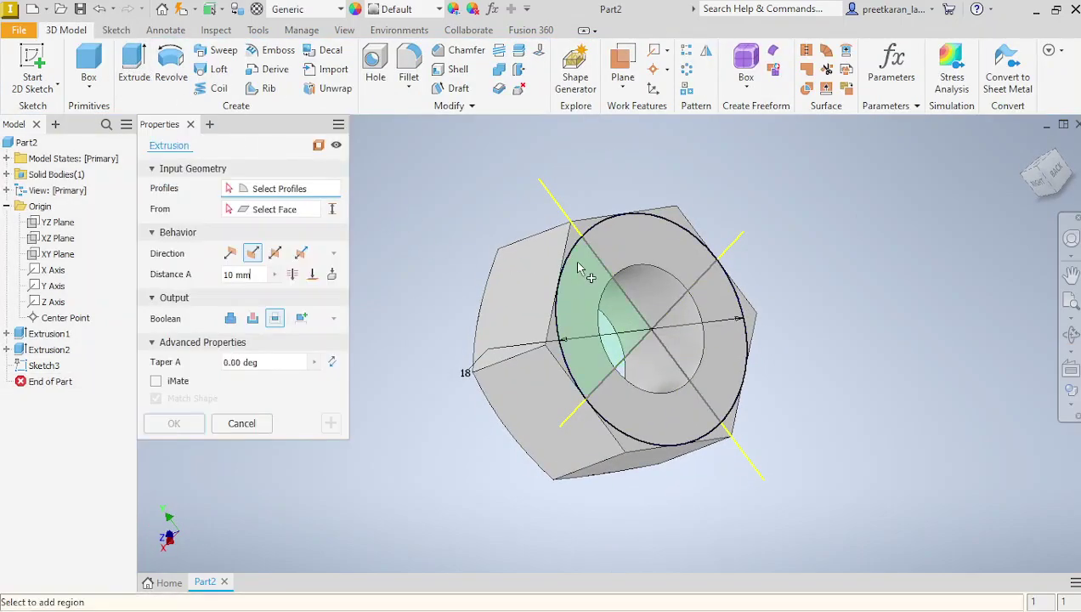
left_click(637, 225)
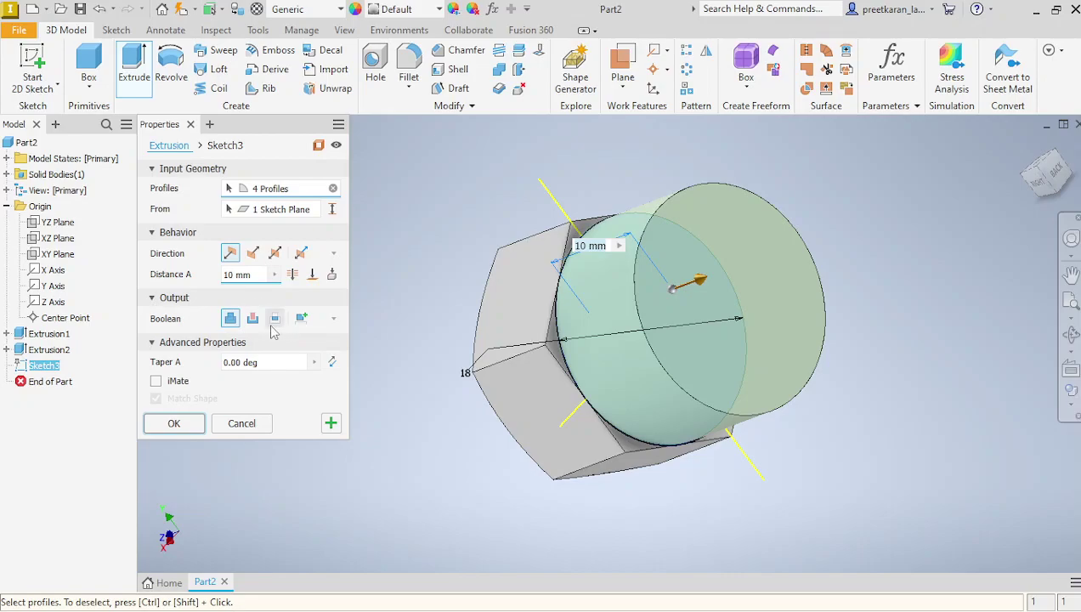
left_click(276, 324)
left_click(273, 362)
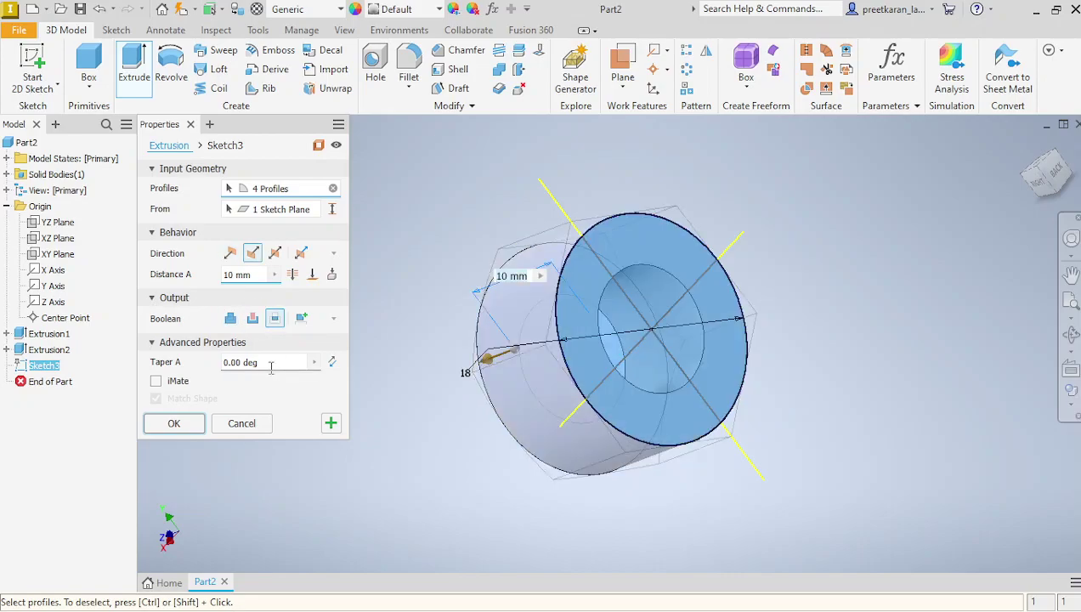
type("60")
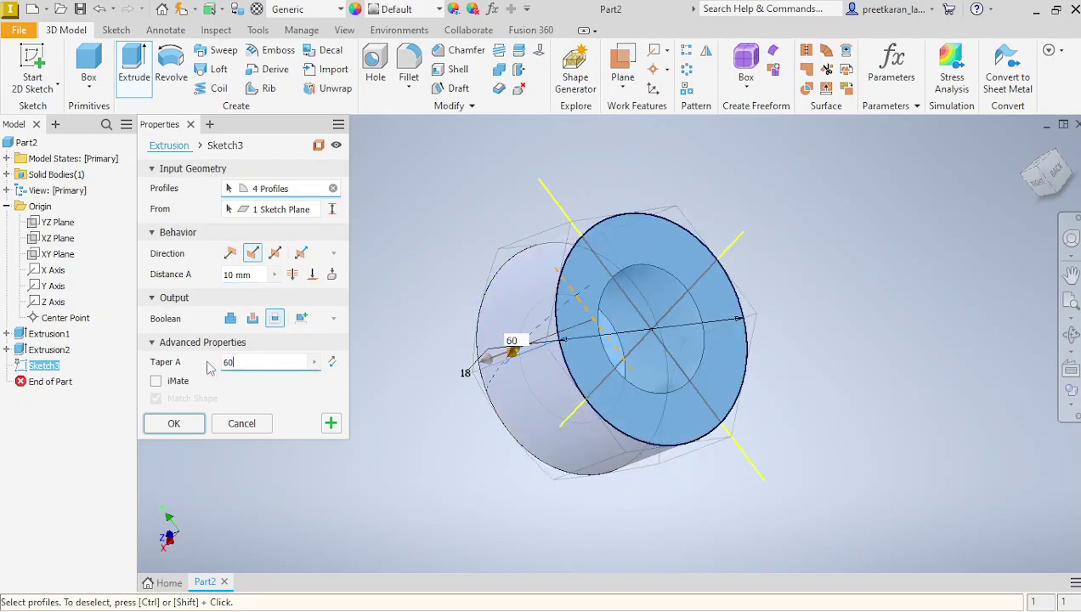
left_click(174, 424)
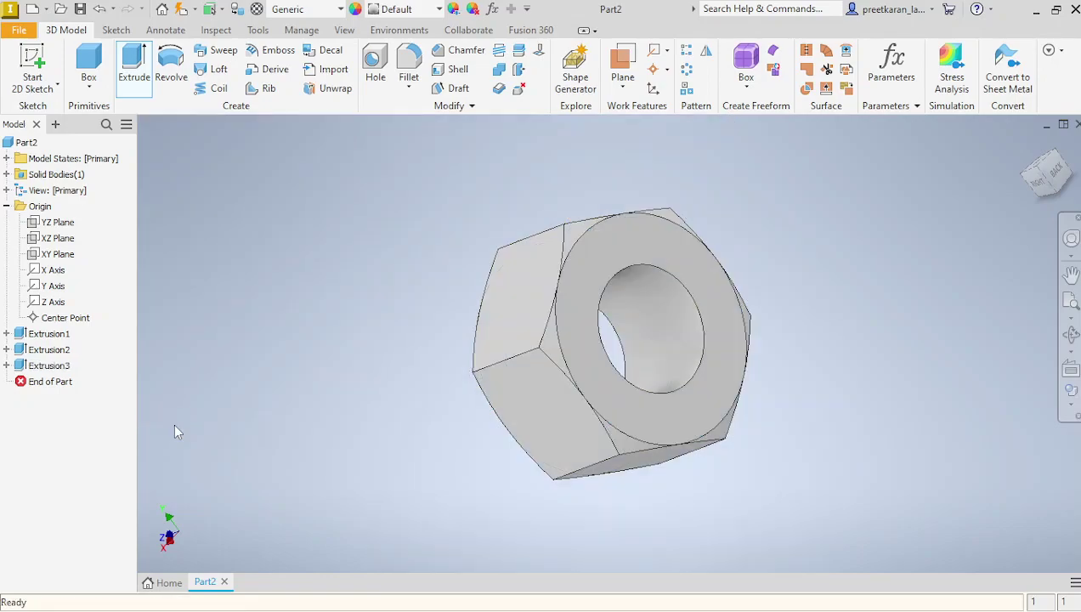
Examine the chamfered nut from several sides and compare its side view with the reference drawing in Picture Manager
left_click(1070, 334)
left_click_drag(810, 367, 868, 376)
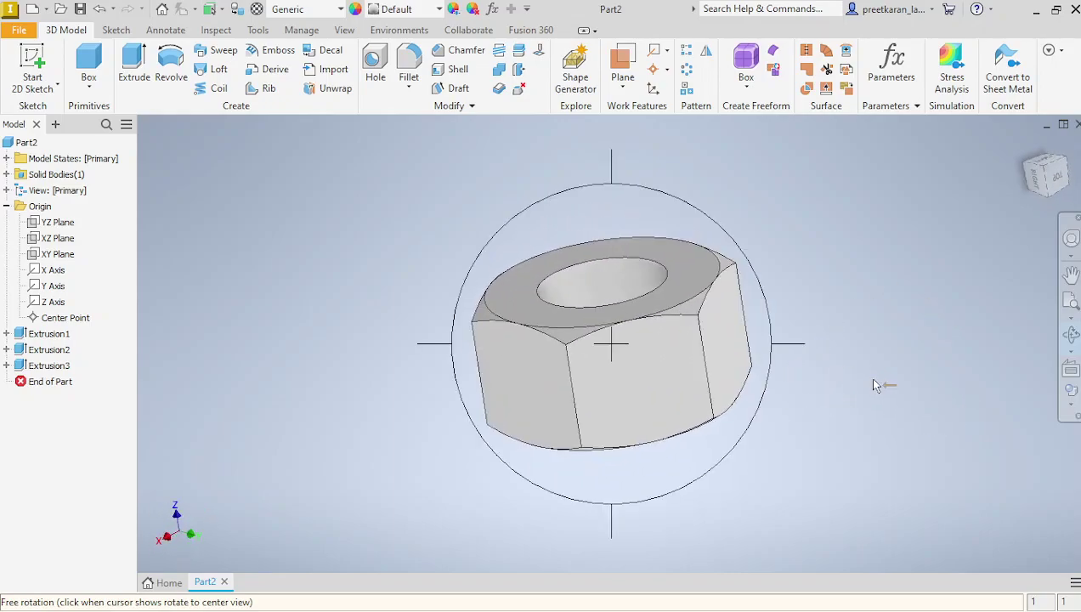
right_click(881, 319)
left_click(931, 344)
left_click(1056, 177)
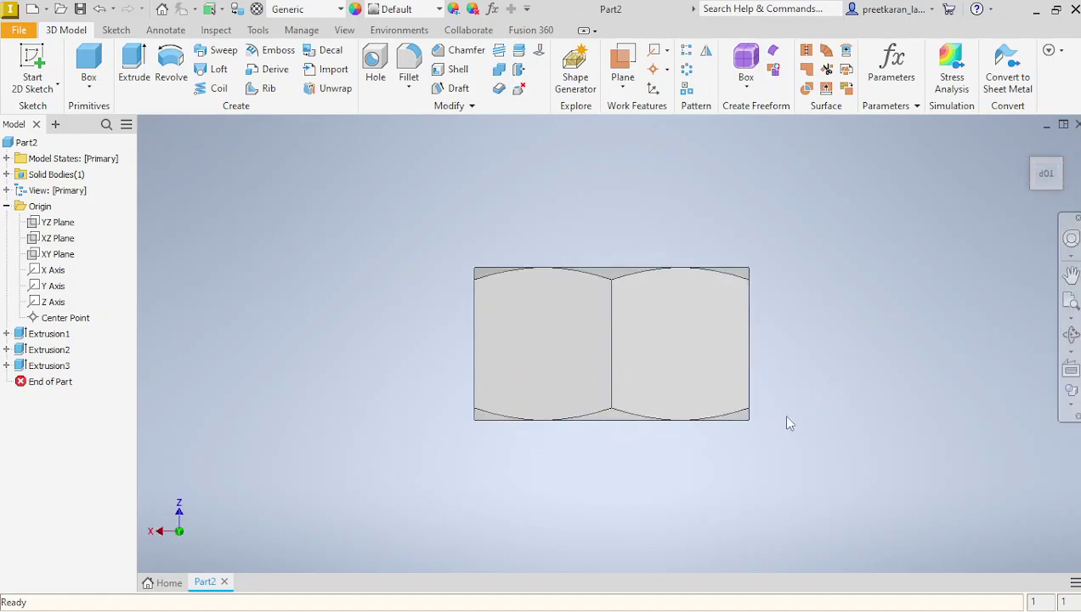
left_click(1025, 174)
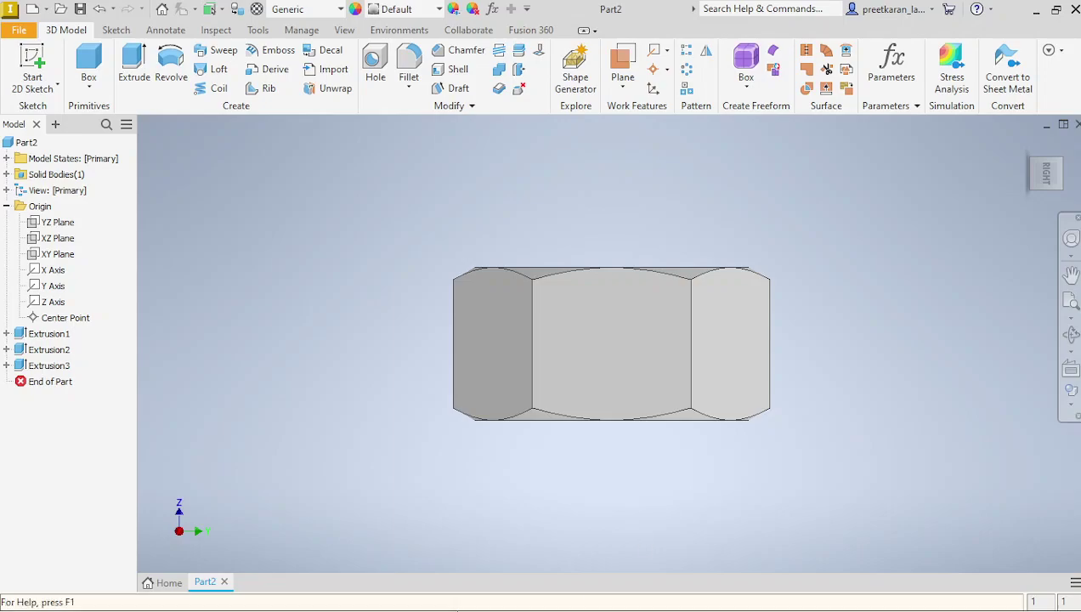
left_click(411, 593)
left_click(411, 595)
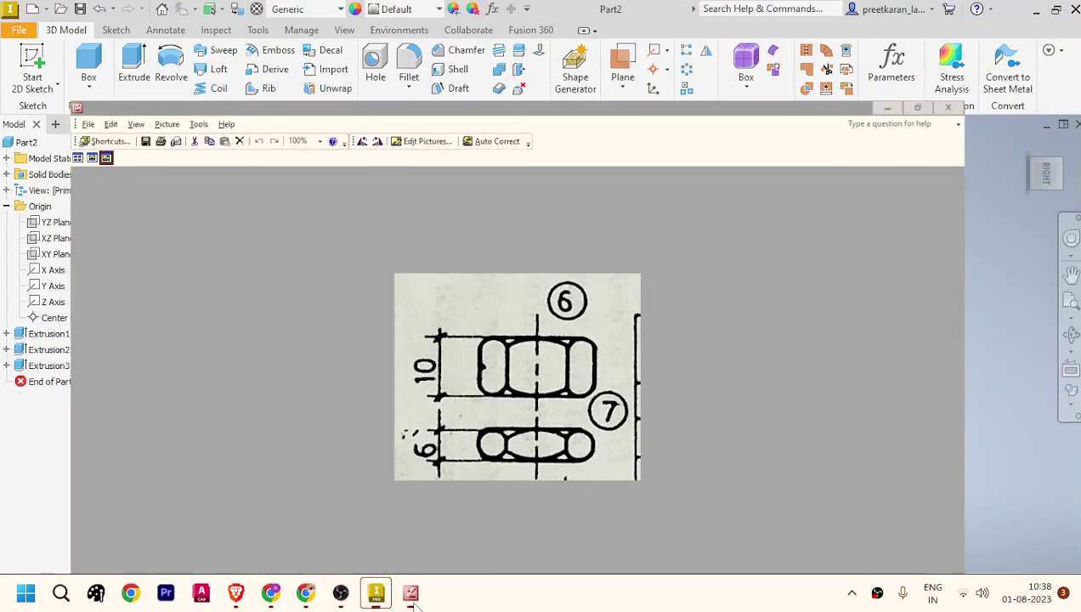
left_click(411, 595)
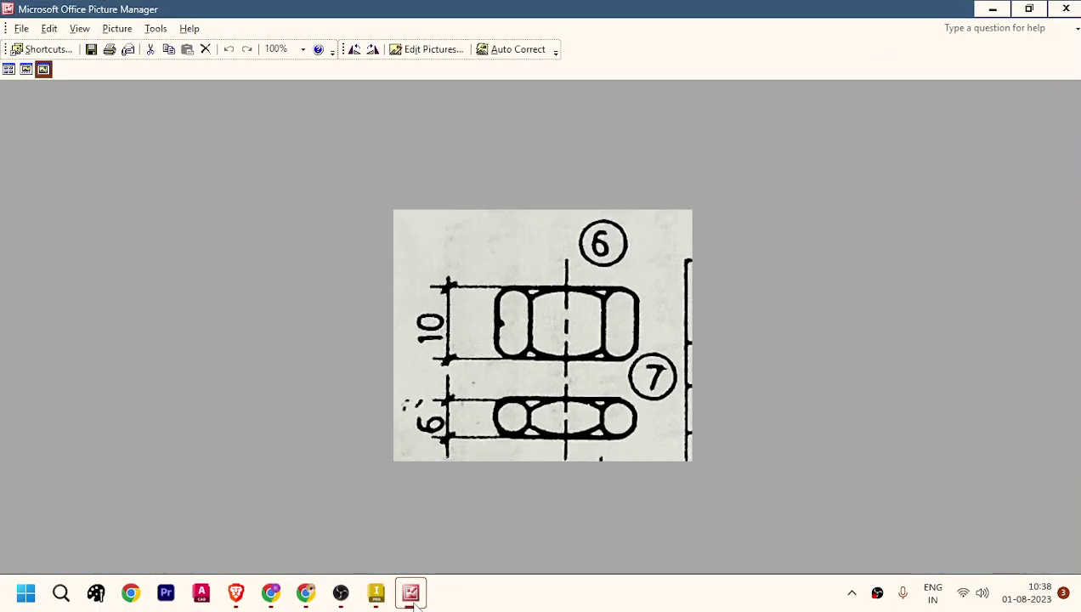
left_click(411, 594)
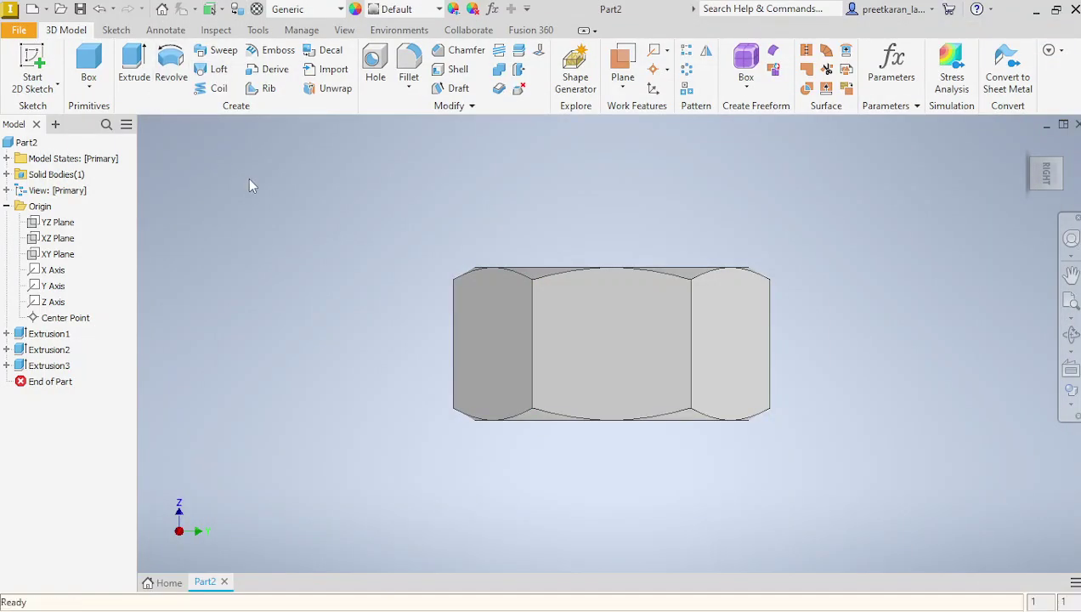
Save the part to the Desktop as Nut
key("BackSpace")
type("Nut")
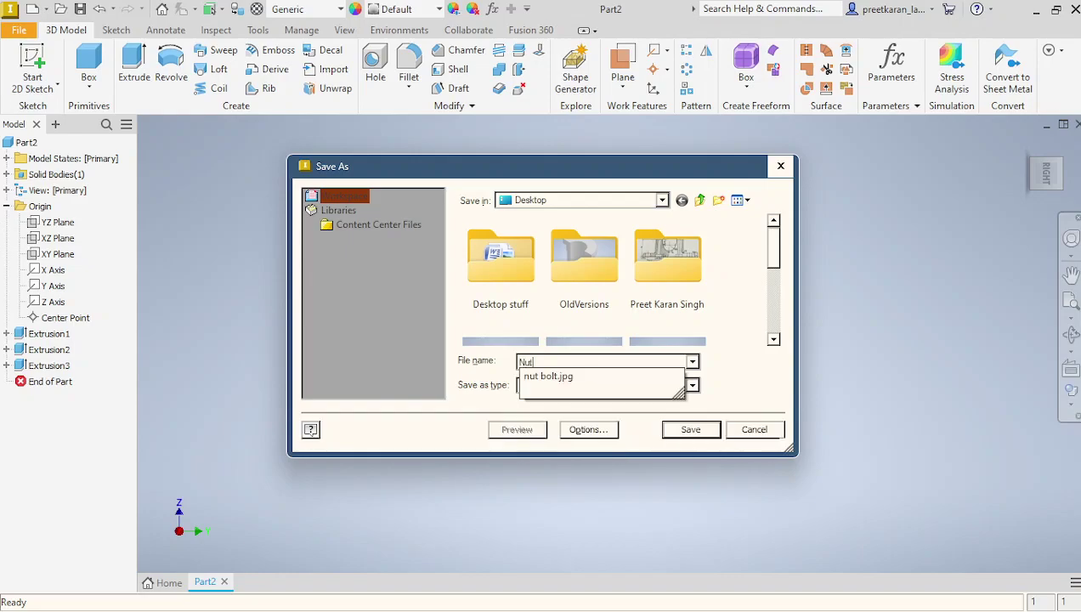
left_click(695, 429)
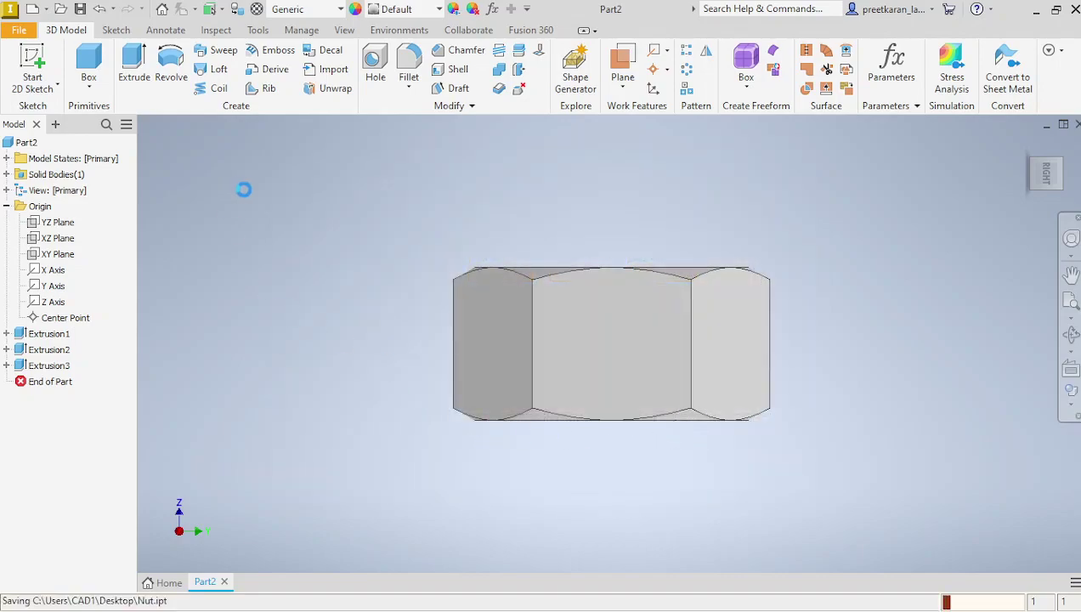
Save the part under the new name Lock Nut on the Desktop as an Inventor part file
left_click(22, 34)
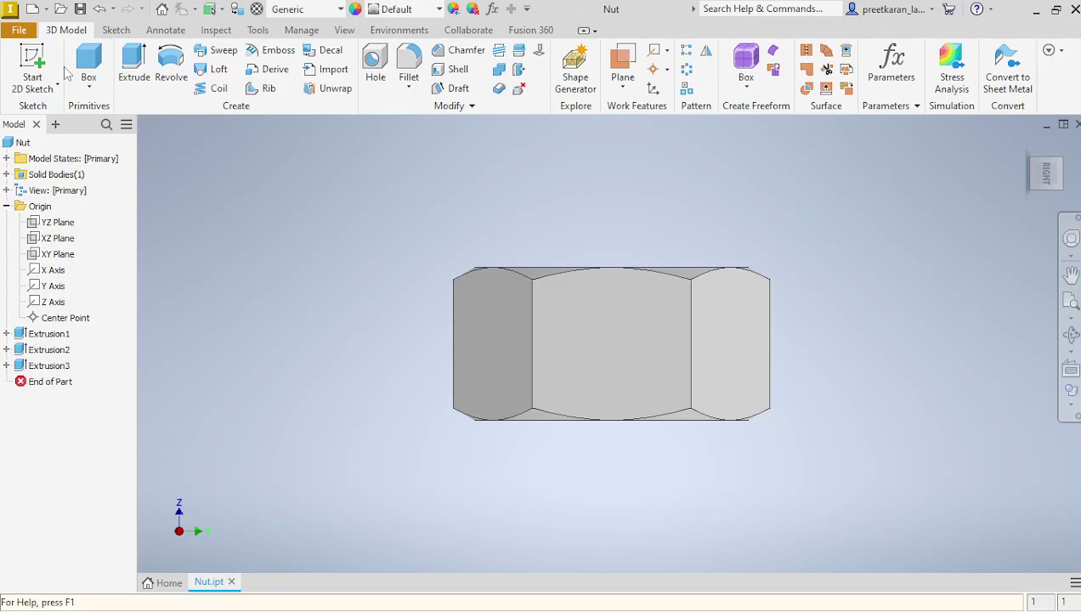
left_click(20, 28)
mouse_move(68, 196)
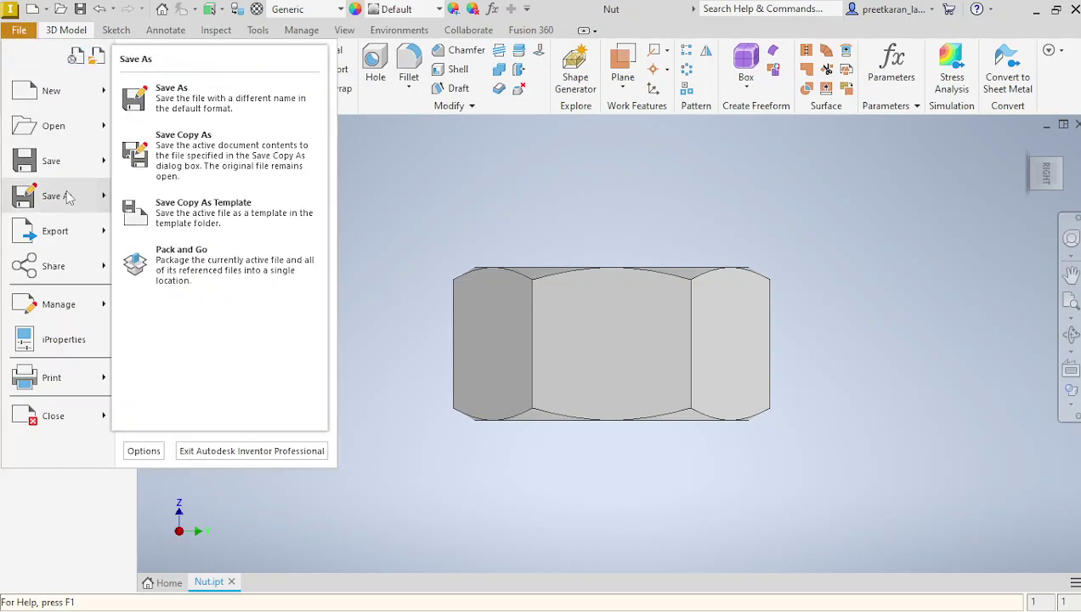
left_click(227, 100)
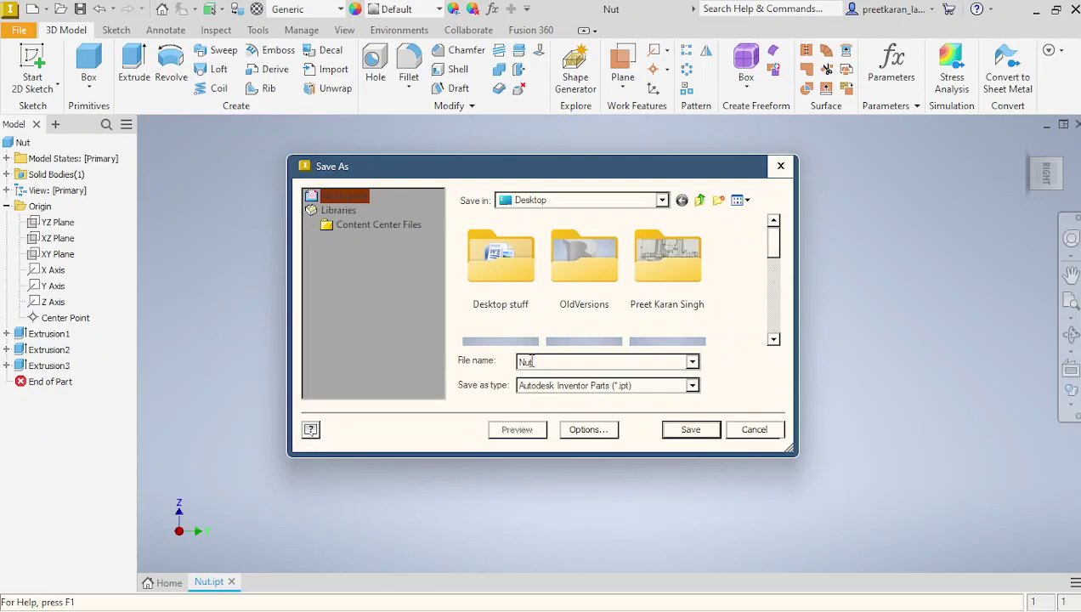
type("Lock")
left_click(689, 429)
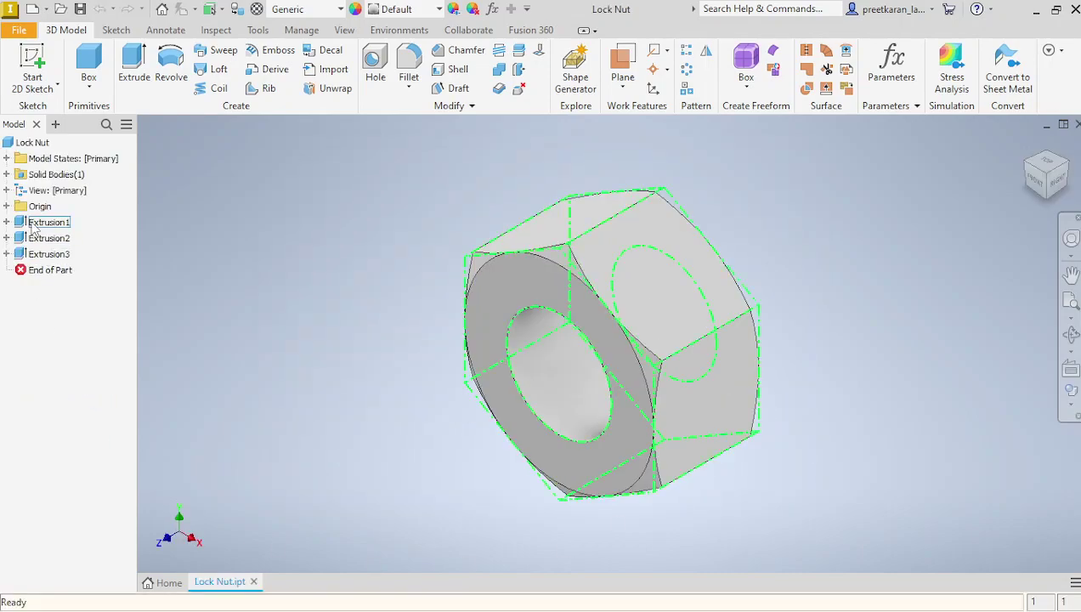
Set the base hexagon extrusion's distance to 6 mm to thin the lock nut
double_click(42, 225)
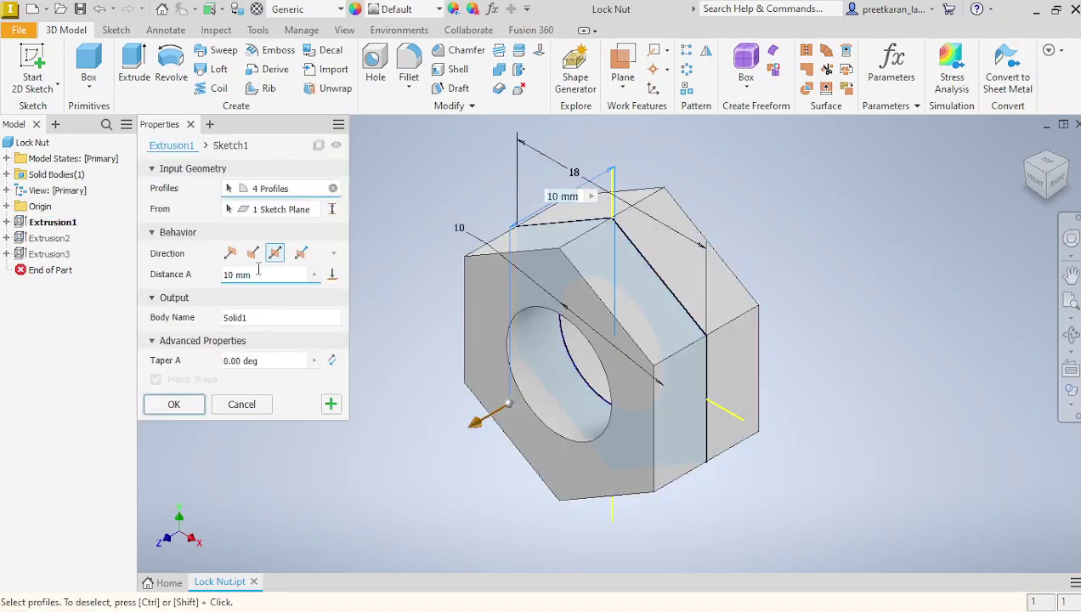
type("6")
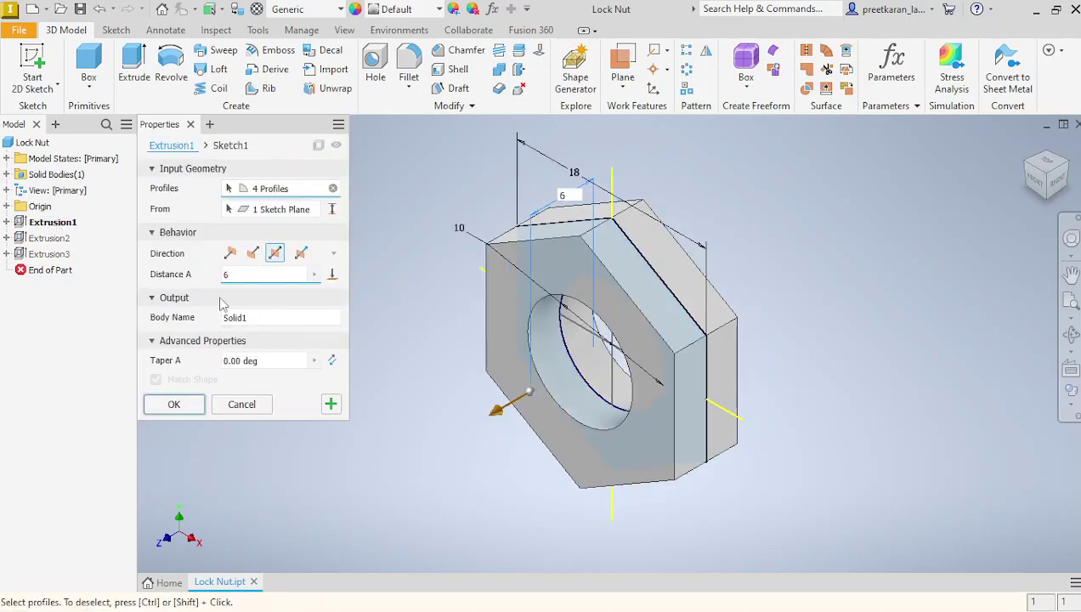
left_click(174, 404)
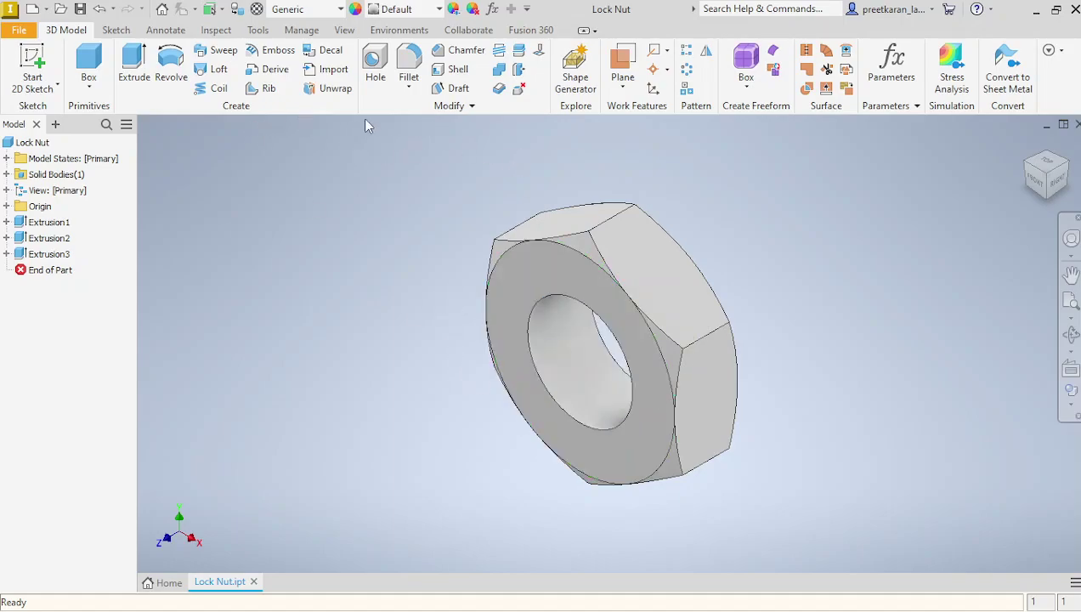
Start a sketch on the XZ plane and display the nut as wireframe with hidden edges
left_click(34, 68)
left_click(7, 206)
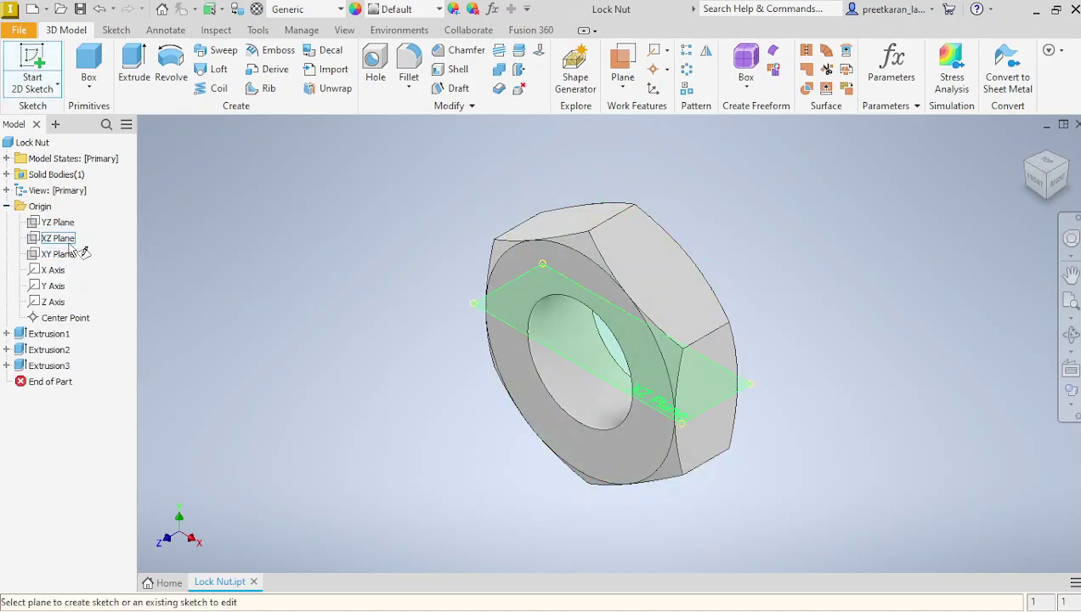
left_click(69, 244)
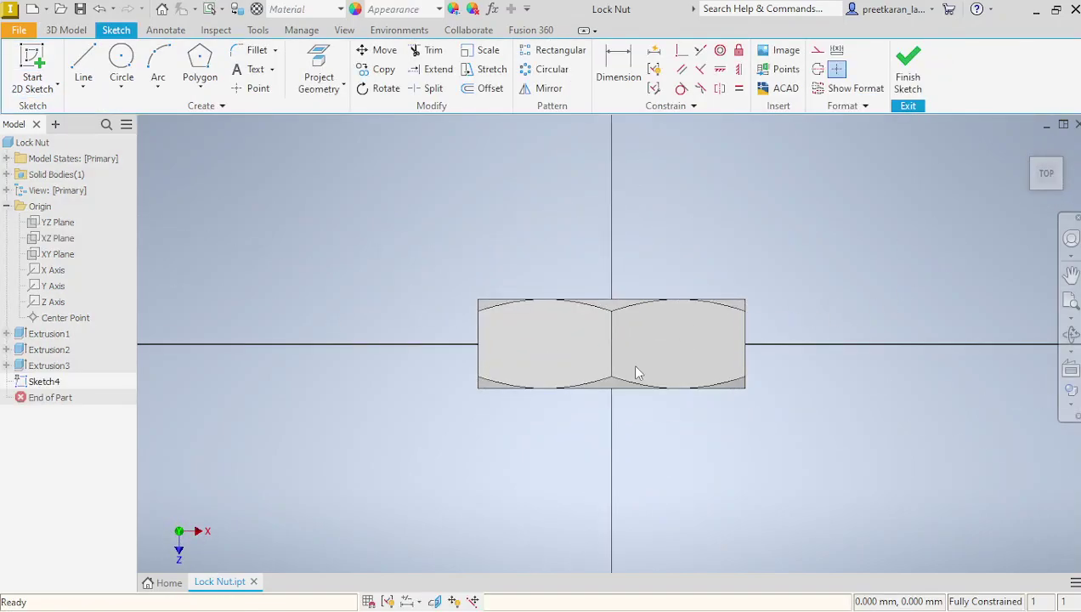
left_click(1073, 404)
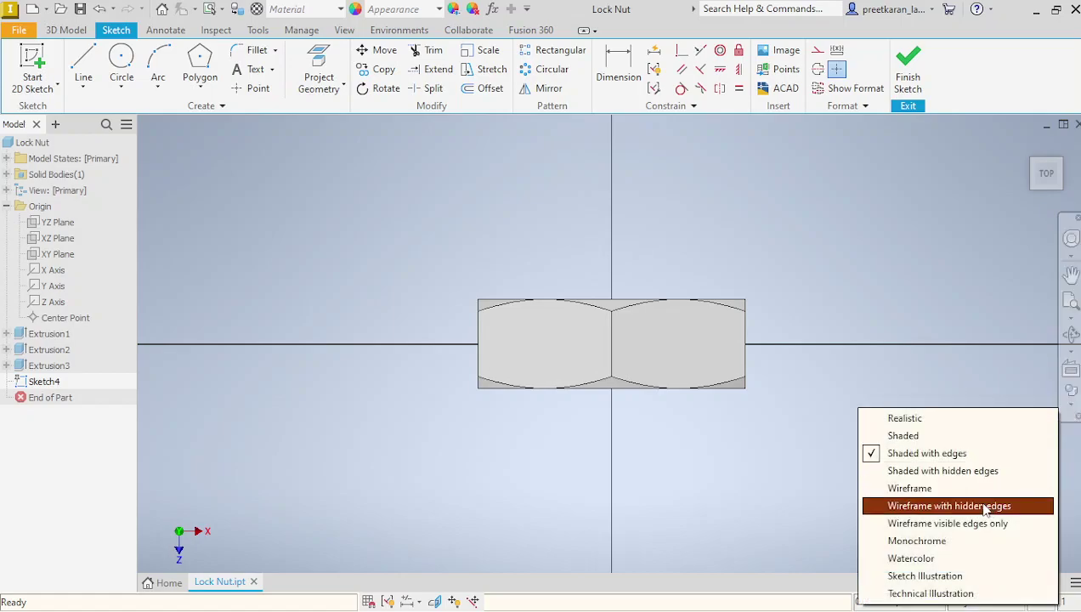
left_click(985, 506)
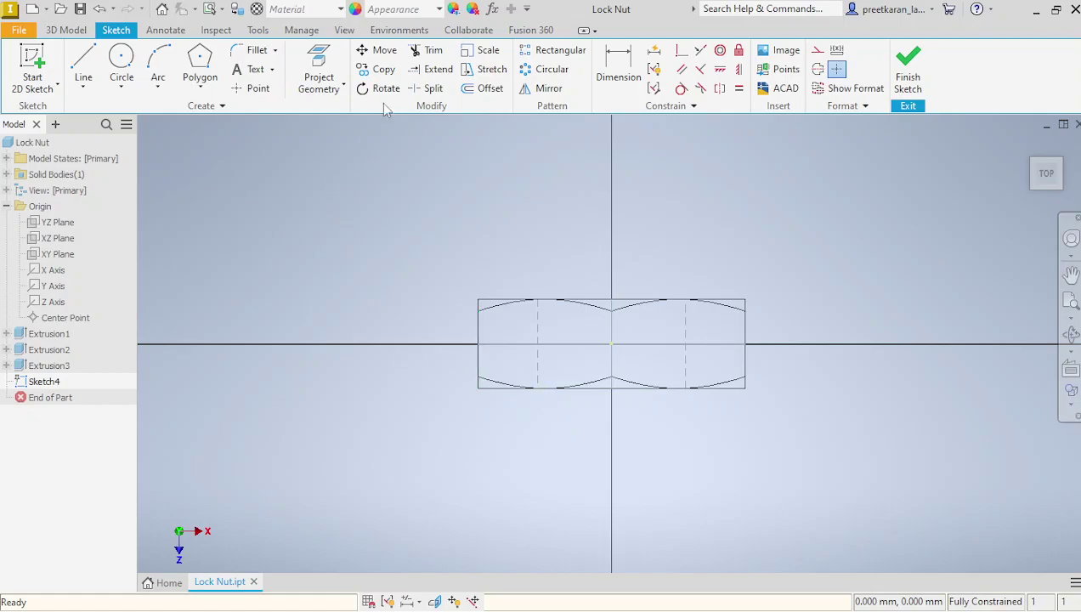
Project the hole's edge on the negative X side and the X and Z axes into the sketch
left_click(318, 77)
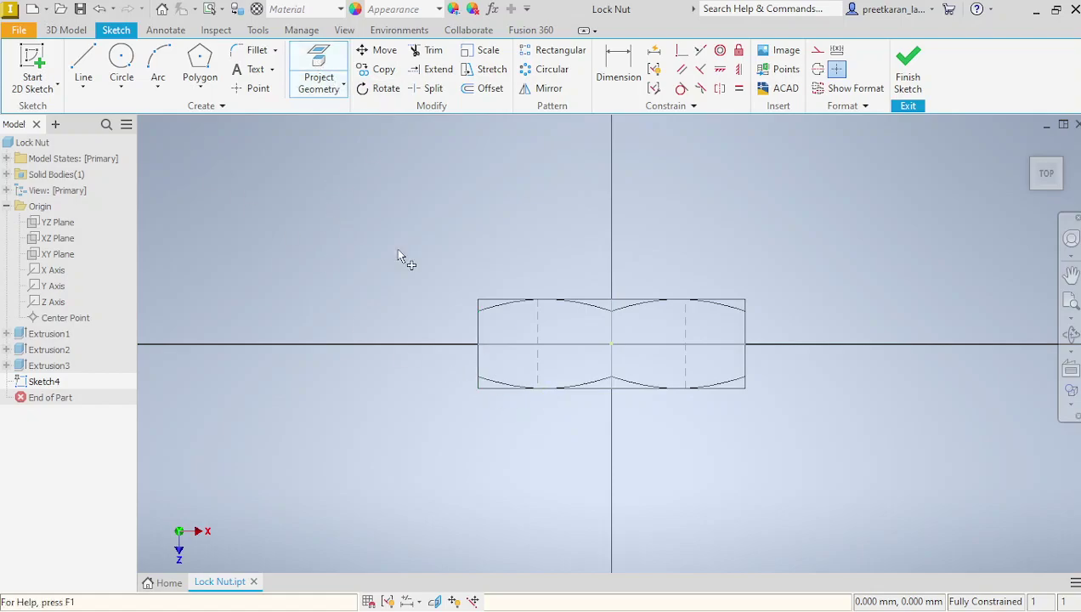
left_click(540, 359)
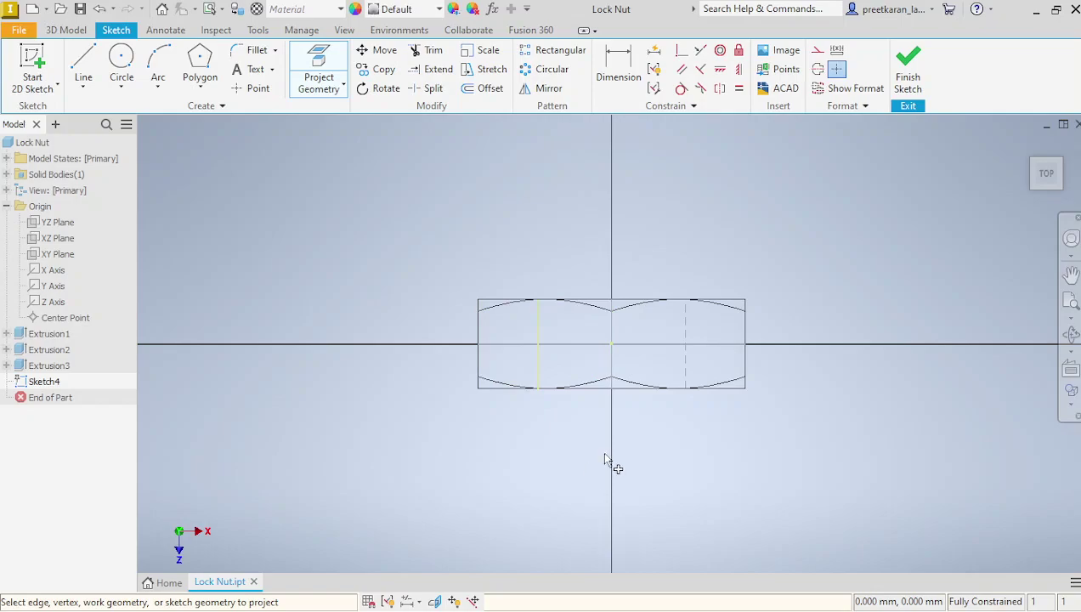
left_click(56, 277)
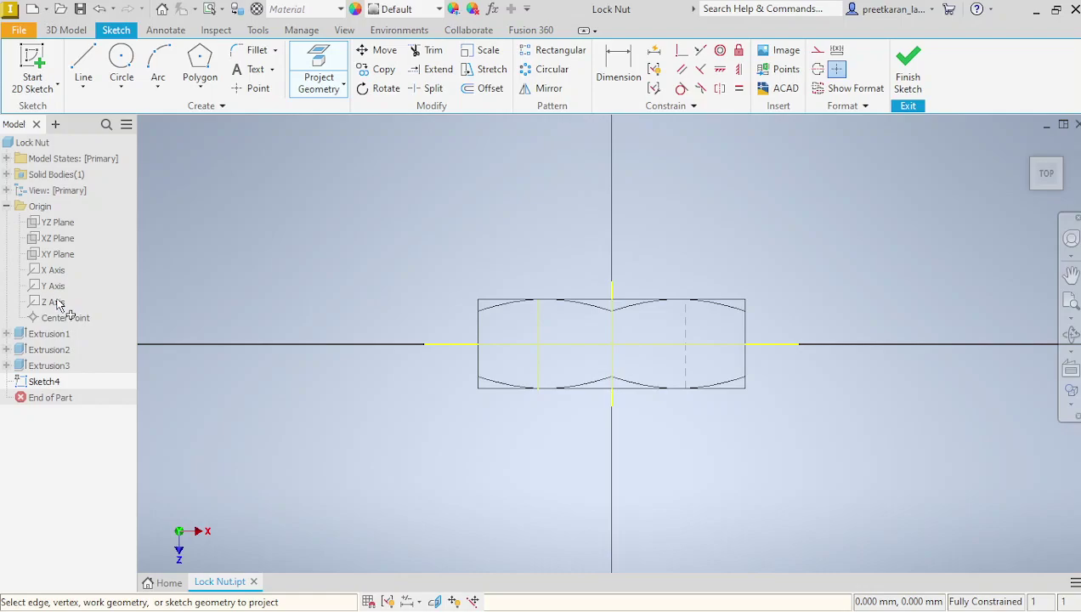
Sketch a closed triangle clear of the nut's outline, with a vertical side about 2.14 mm long and its apex facing away from the axis
left_click(83, 66)
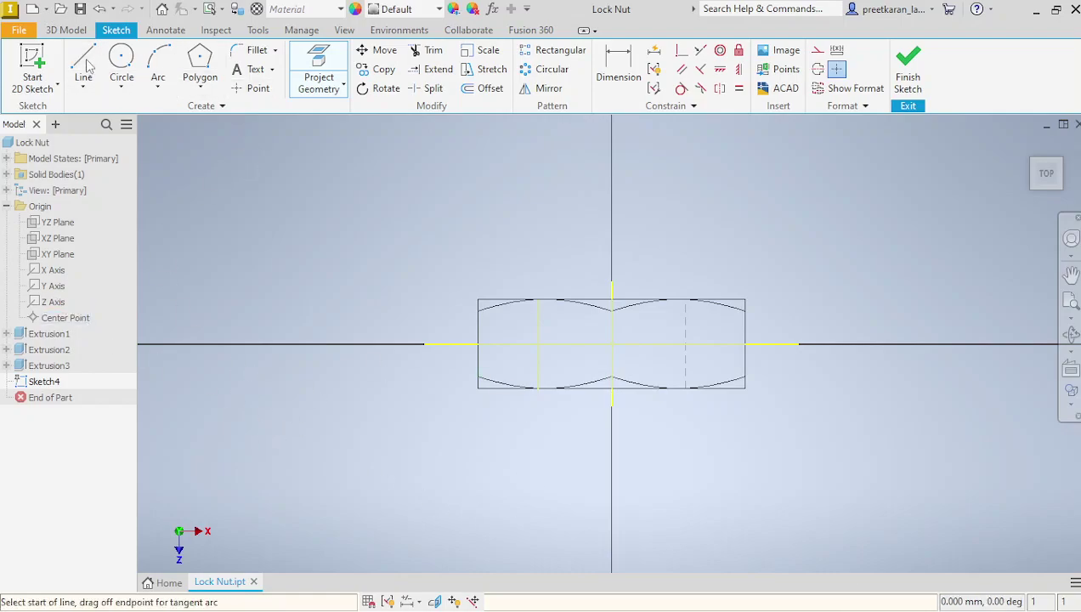
left_click(535, 467)
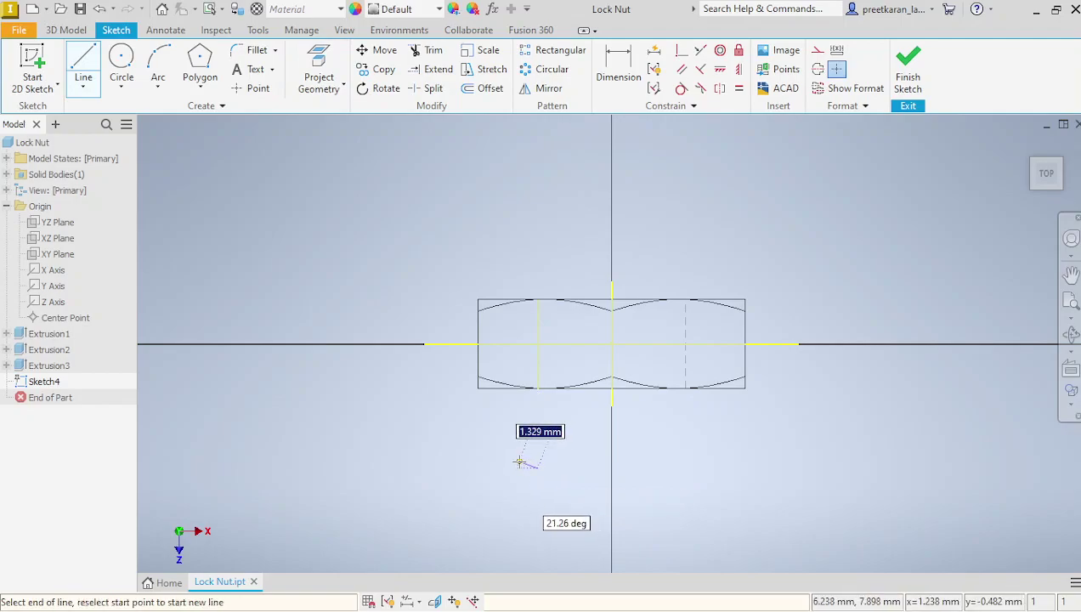
left_click(523, 452)
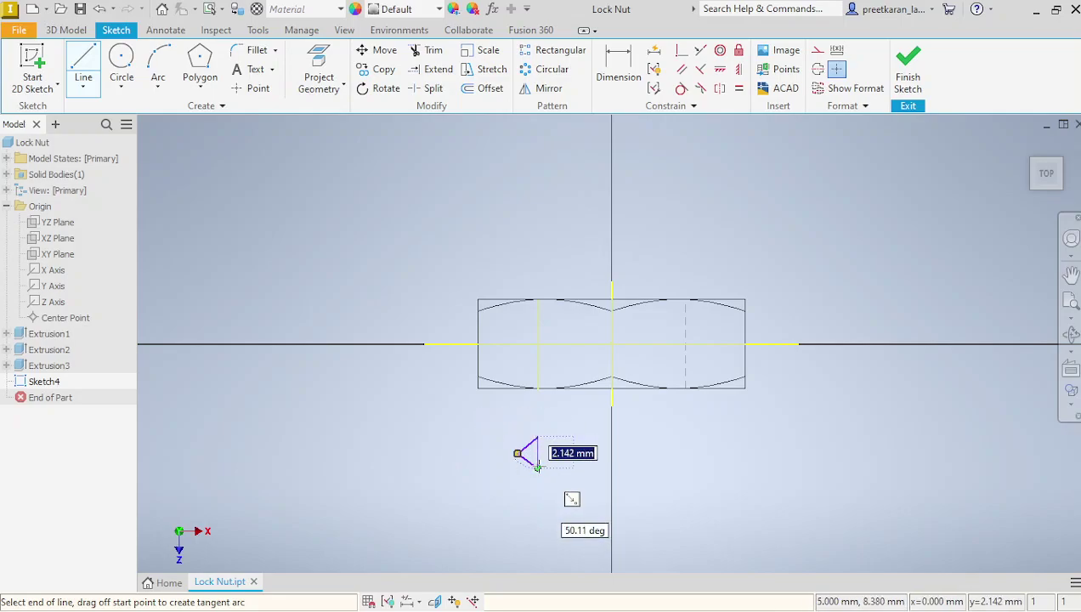
double_click(519, 451)
right_click(598, 467)
left_click(654, 469)
scroll(553, 468, "down", 3)
scroll(539, 461, "up", 6)
scroll(538, 459, "up", 2)
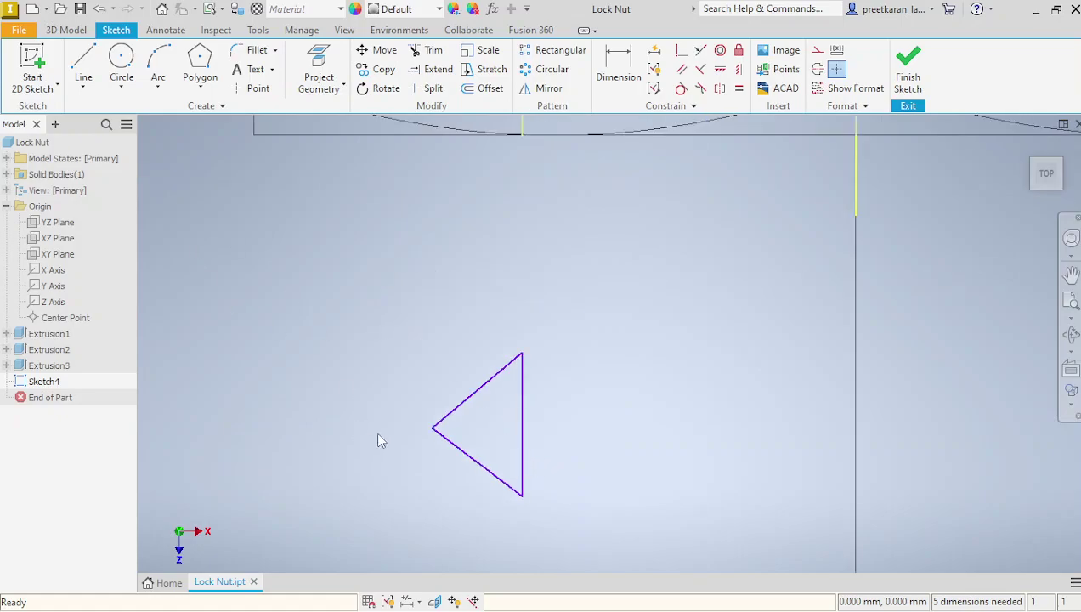
scroll(404, 316, "down", 2)
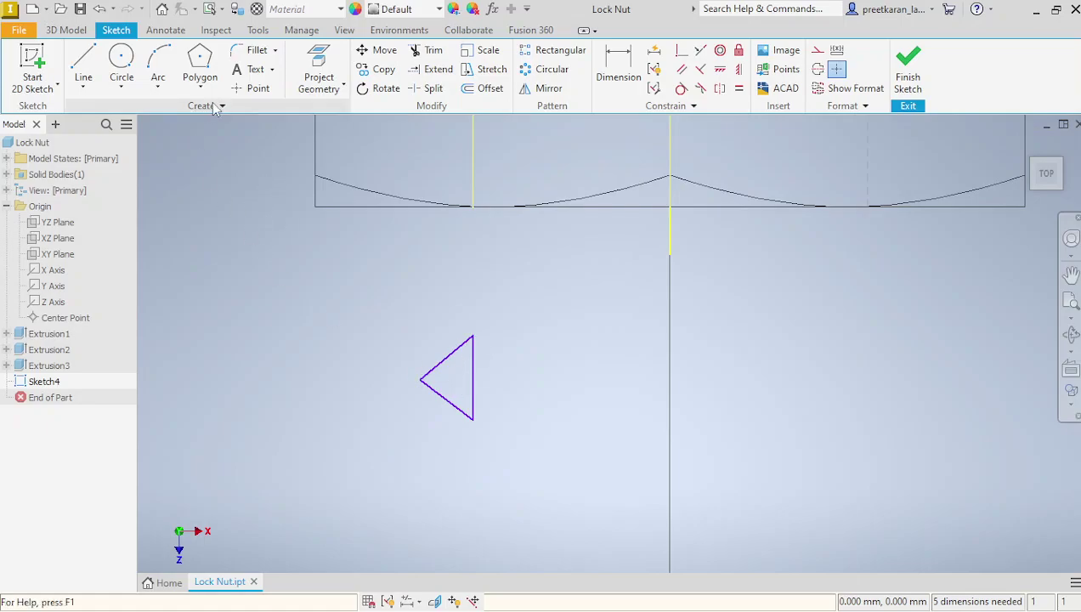
Dimension the triangle's vertical side to 1.5 mm
left_click(626, 73)
left_click(483, 378)
left_click(514, 382)
type("1.")
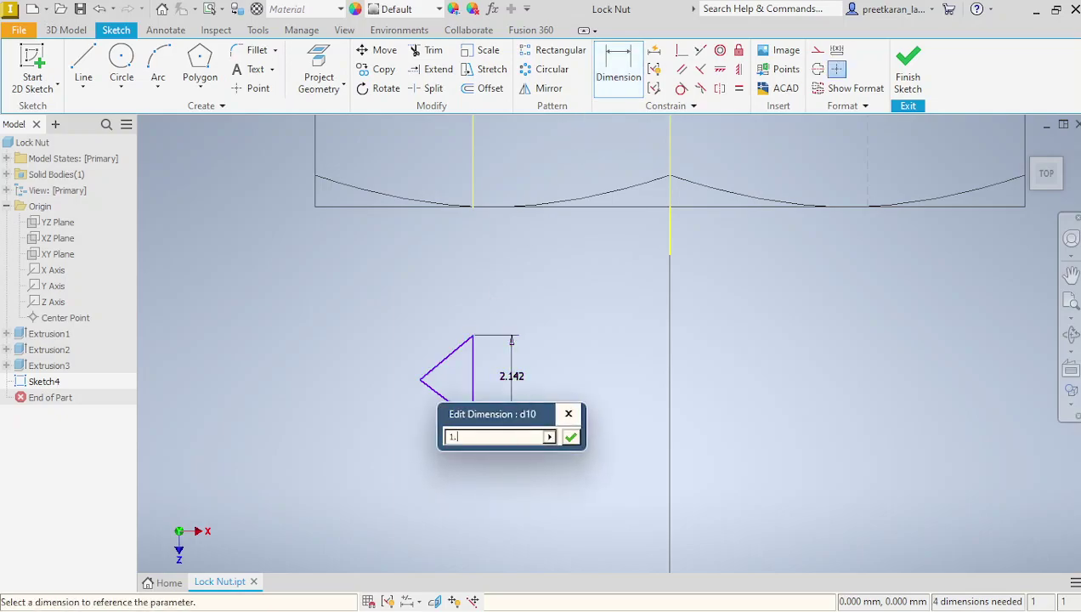
type("5")
key("Return")
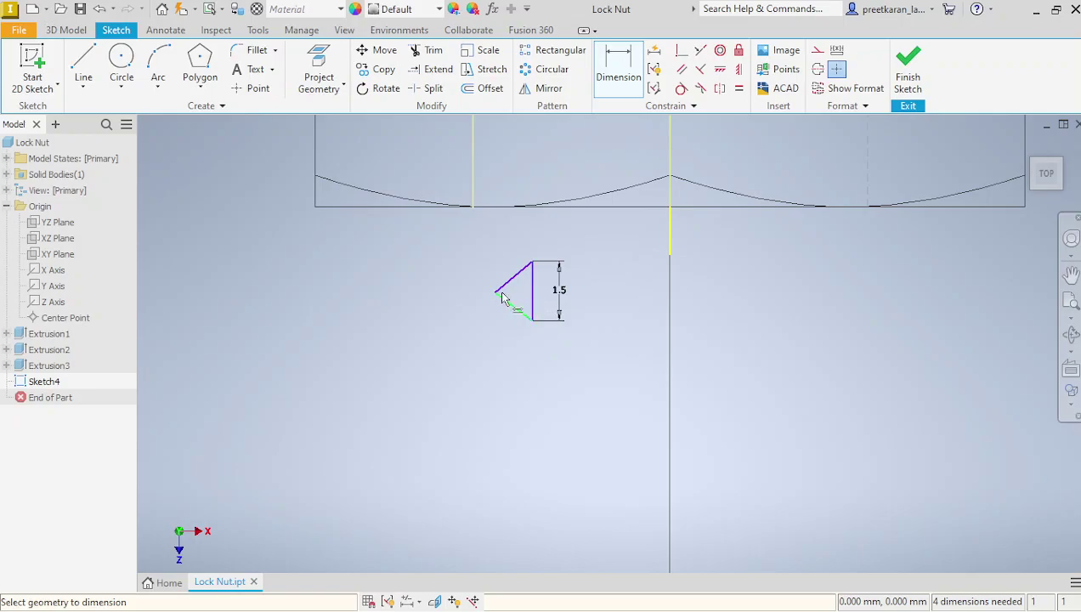
Draw a line between the triangle's apex and the midpoint of its vertical side
left_click(83, 70)
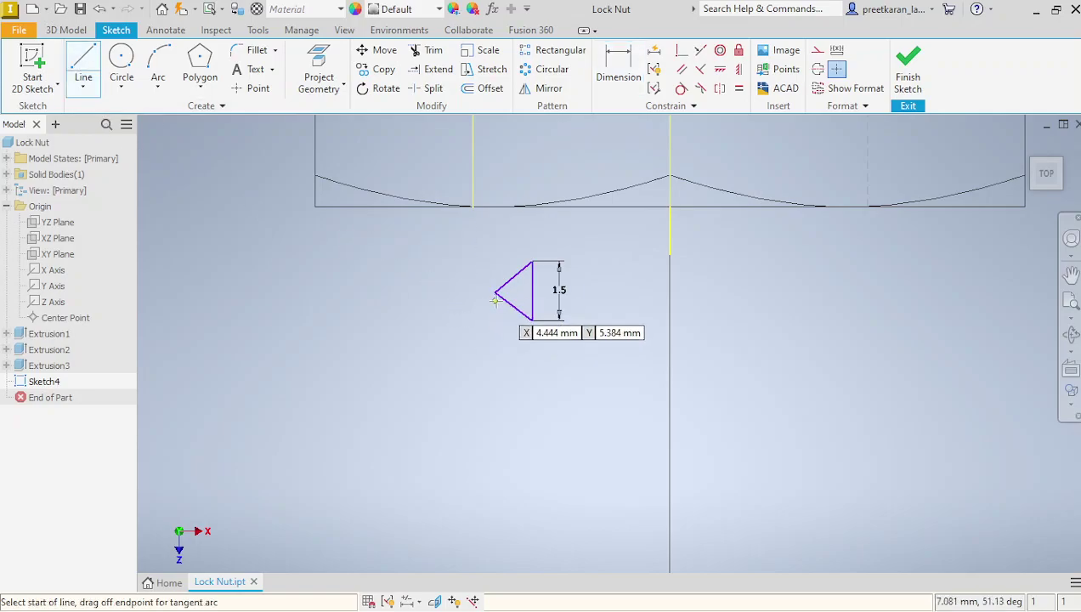
left_click(531, 291)
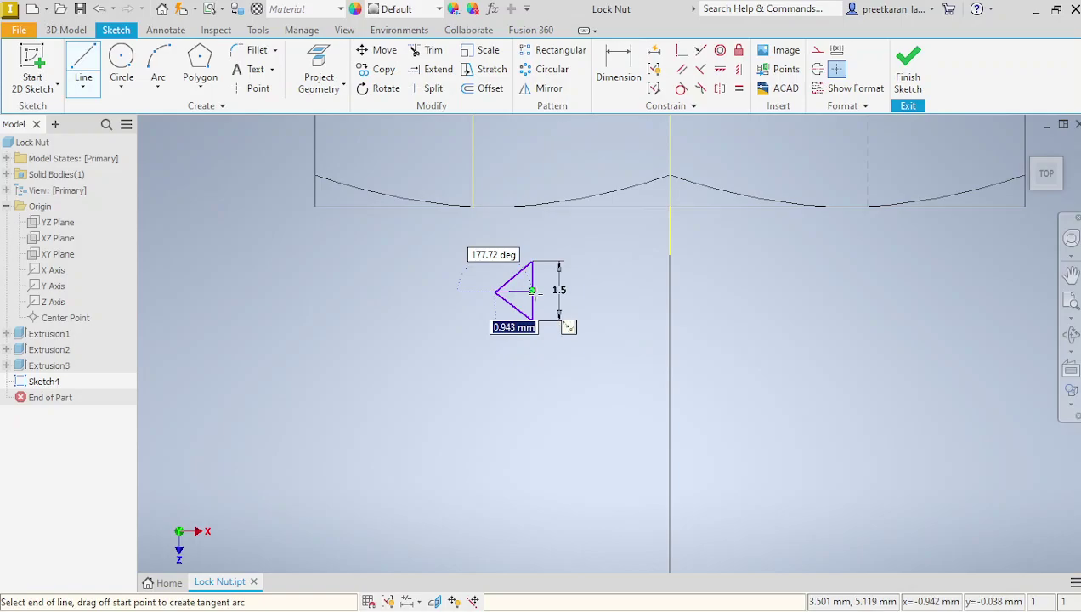
left_click(496, 291)
right_click(460, 320)
left_click(523, 334)
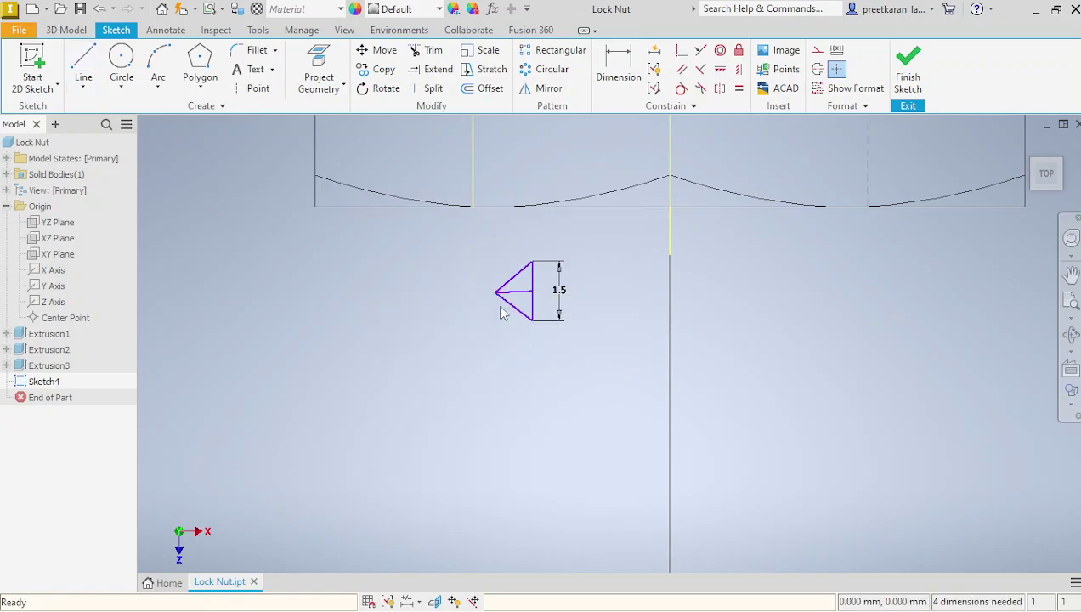
left_click(739, 71)
left_click(519, 294)
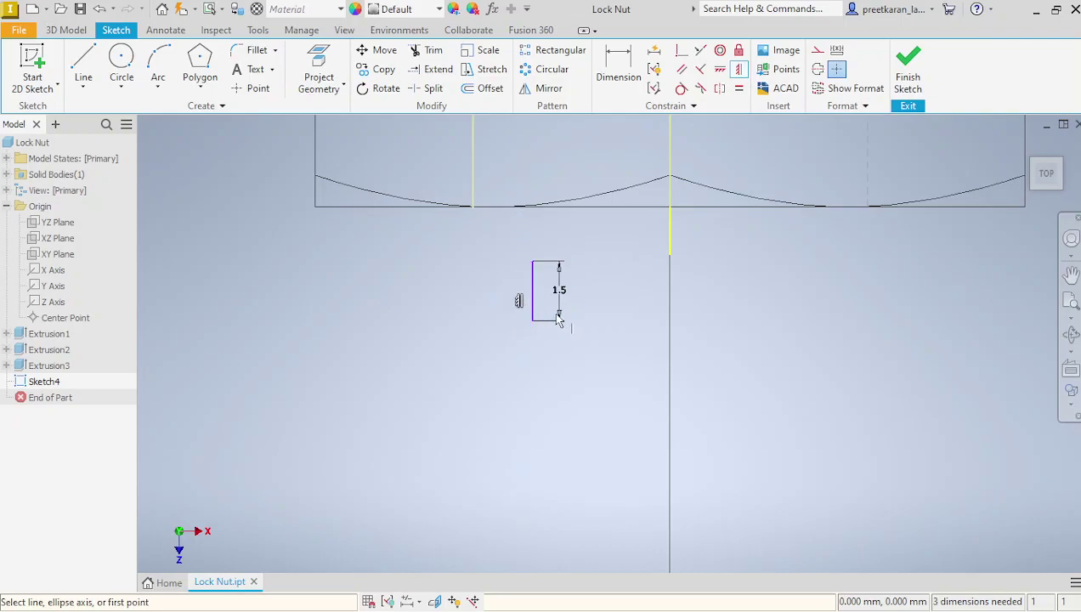
key("ctrl+z")
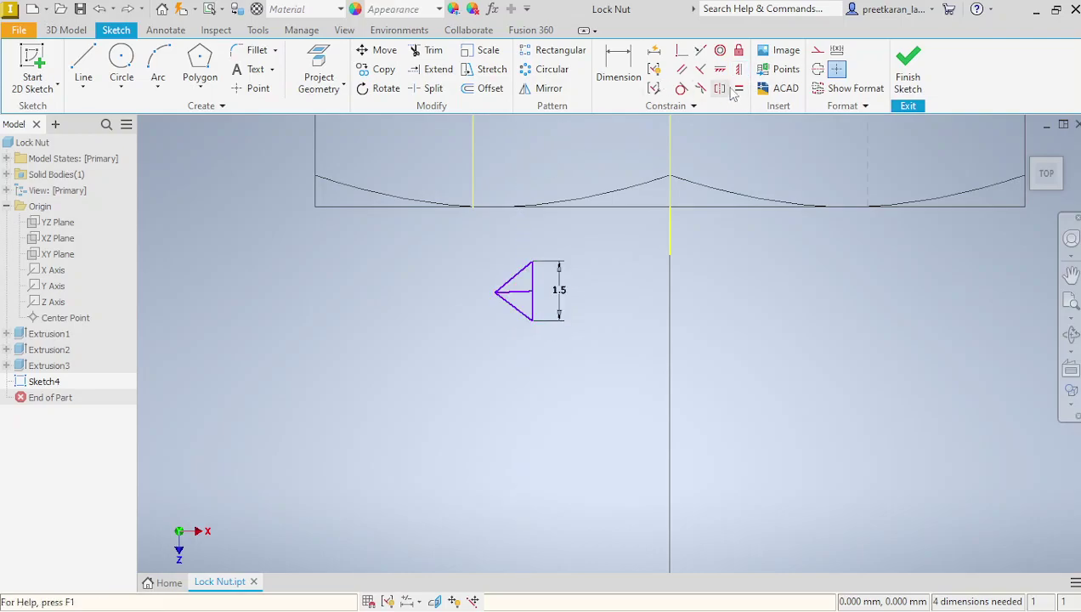
Constrain the triangle's centre line to horizontal to level the apex, and delete that line
left_click(720, 69)
left_click(536, 316)
right_click(480, 374)
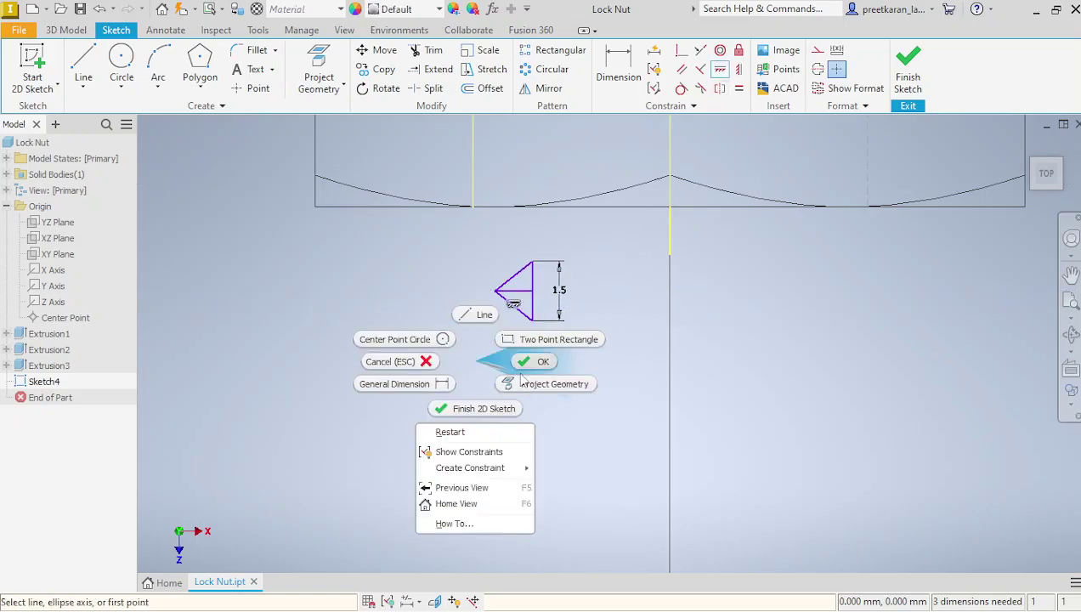
left_click(571, 361)
left_click(513, 290)
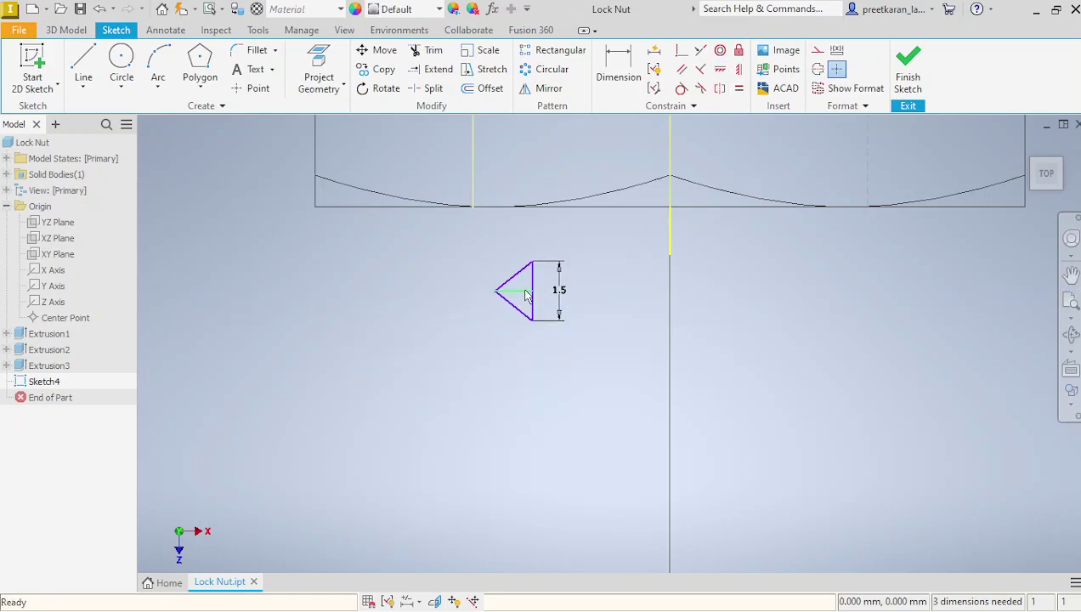
left_click(542, 338)
Draw a short vertical line outward from the end of the projected hole edge at the nut's face
scroll(477, 385, "down", 3)
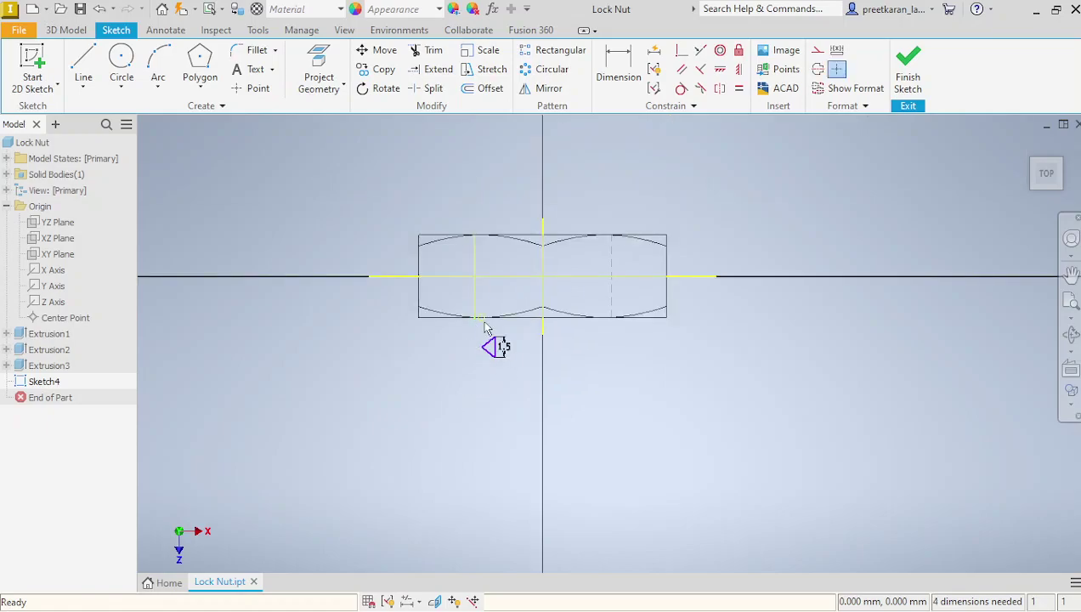
scroll(476, 332, "up", 3)
key("l")
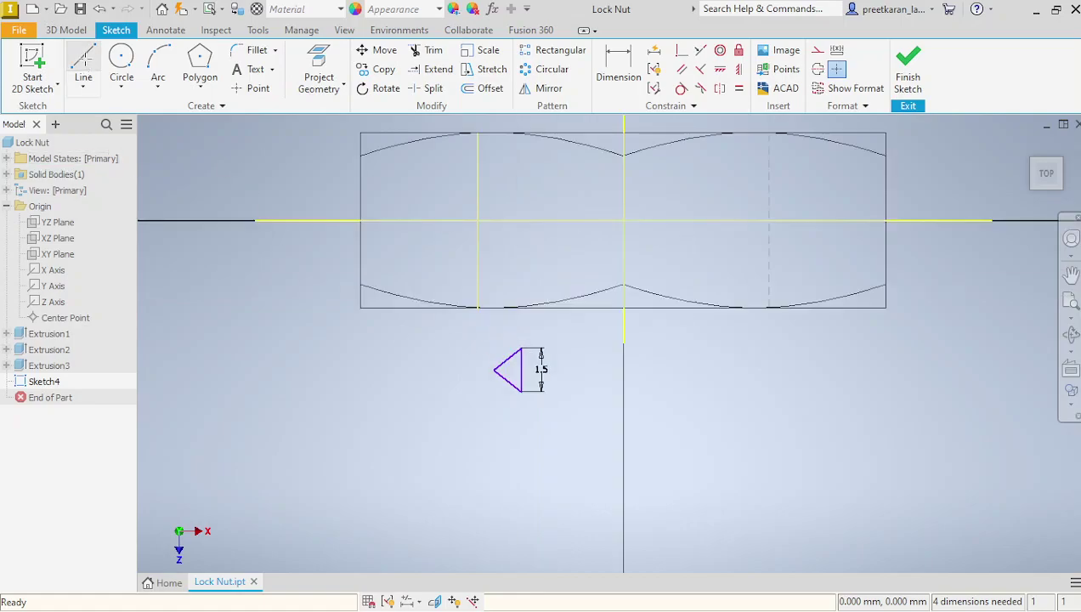
left_click(476, 308)
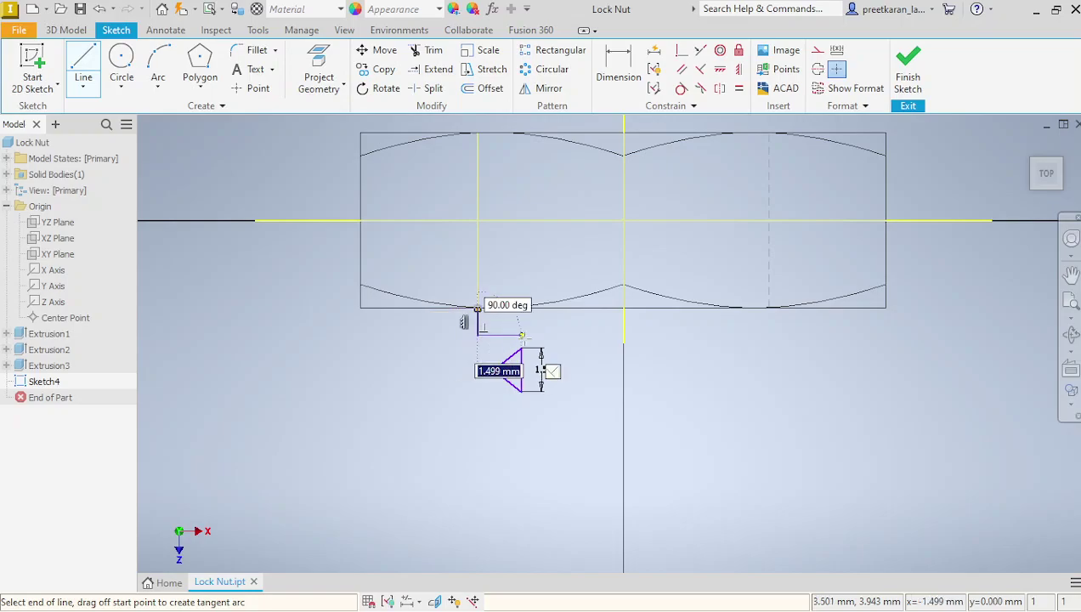
right_click(521, 335)
left_click(575, 340)
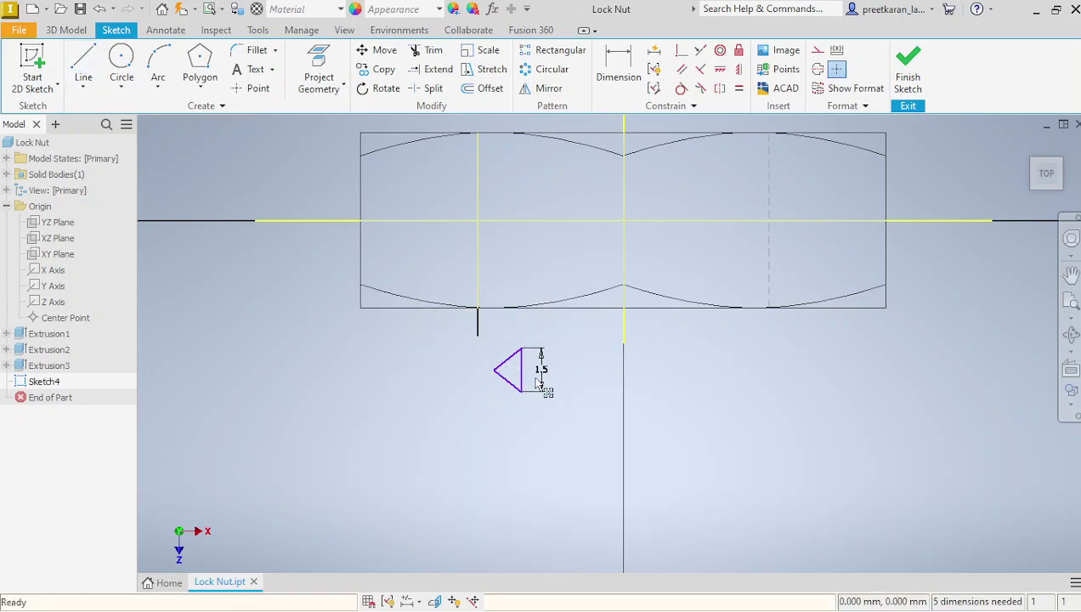
Move the triangle by the upper end of its vertical side onto the free end of the short vertical line
left_click(375, 50)
left_click_drag(553, 405, 489, 425)
left_click(123, 150)
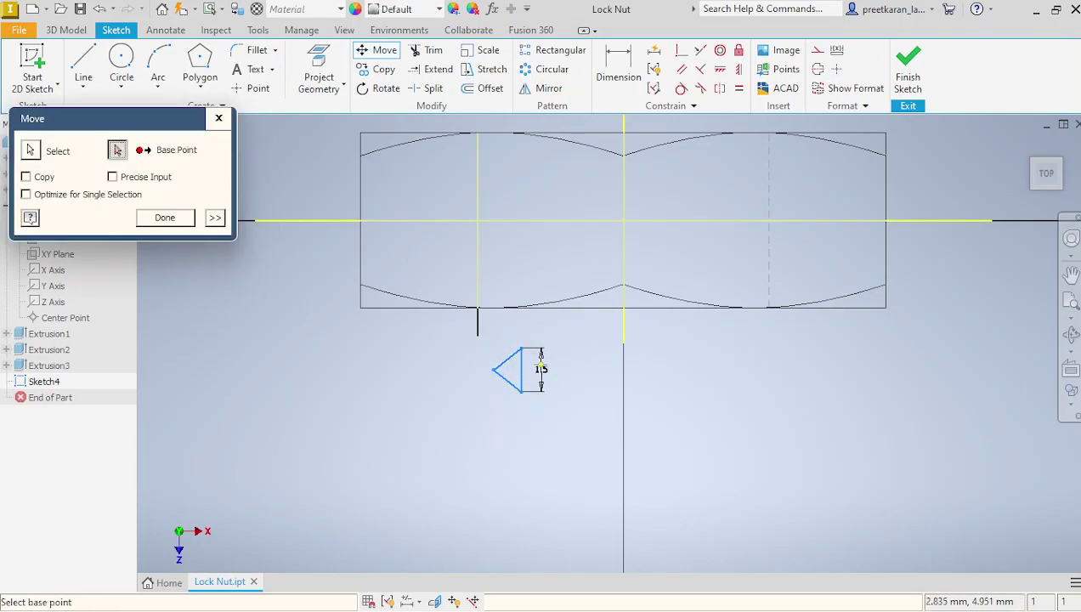
left_click(521, 349)
left_click(477, 335)
left_click(165, 217)
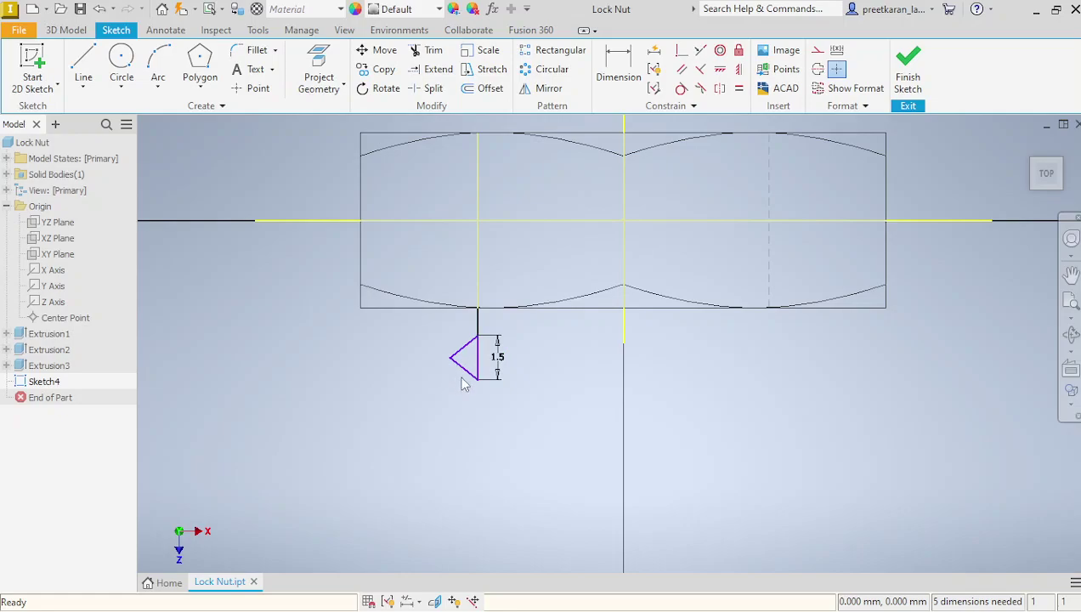
Fillet the triangle's apex with a 0.2 mm radius and finish the sketch
scroll(468, 369, "down", 2)
scroll(464, 389, "up", 4)
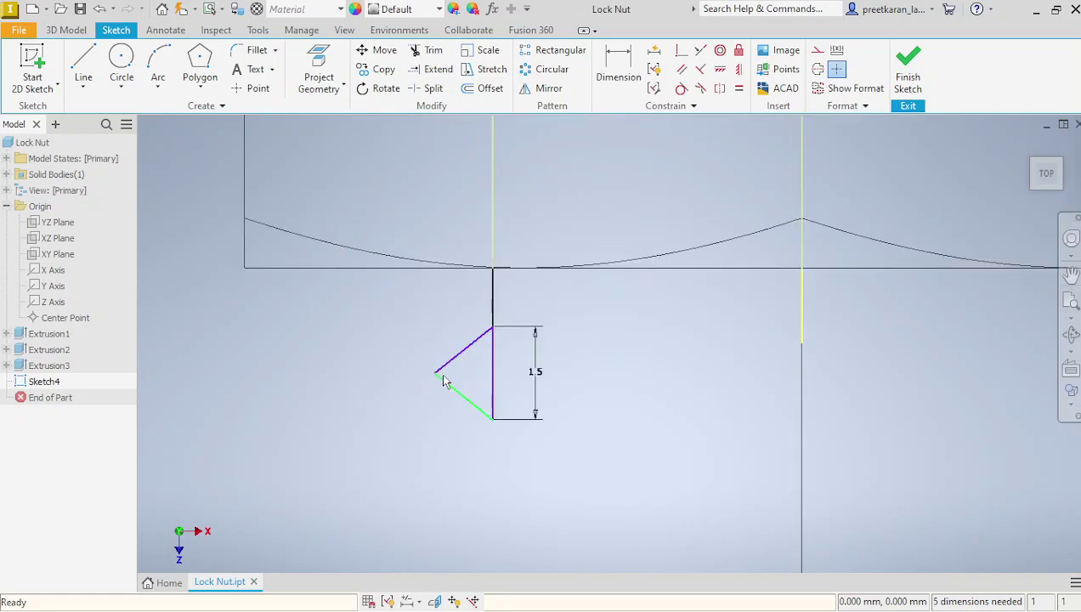
left_click(254, 50)
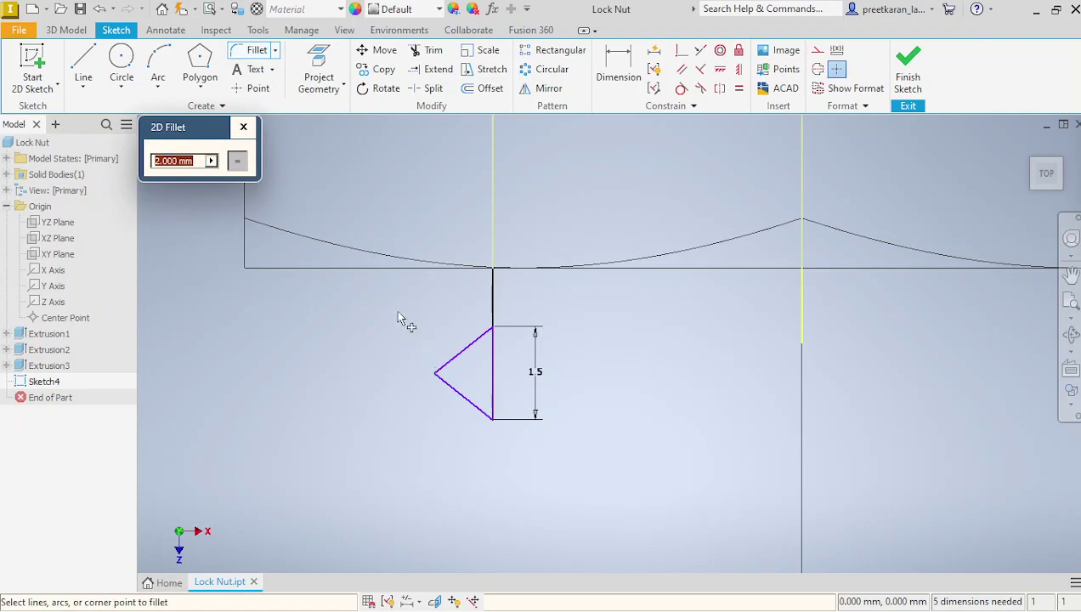
type("0.2")
left_click(438, 371)
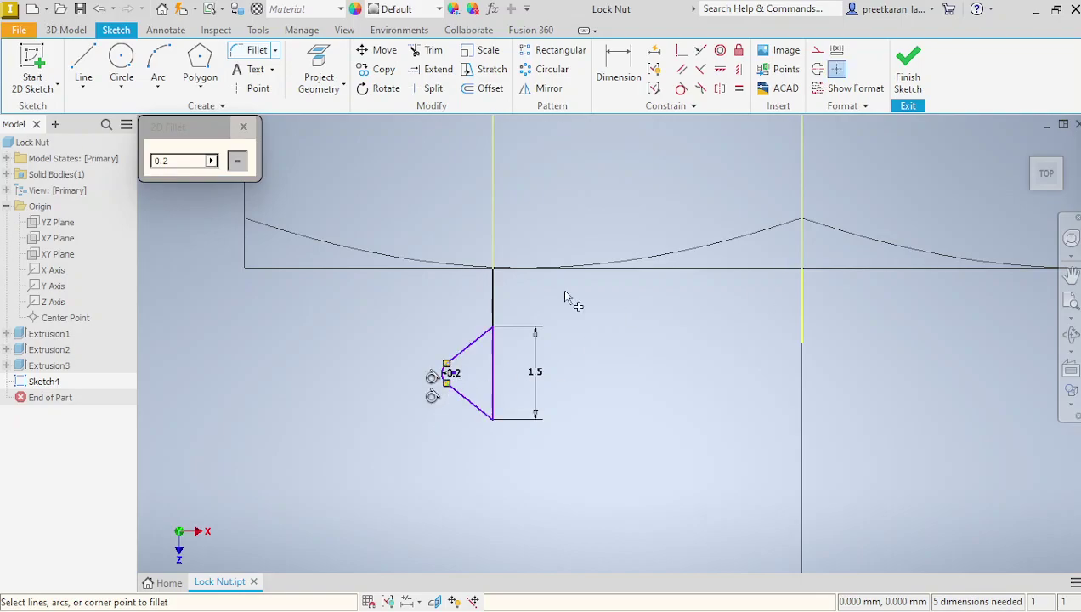
left_click(242, 126)
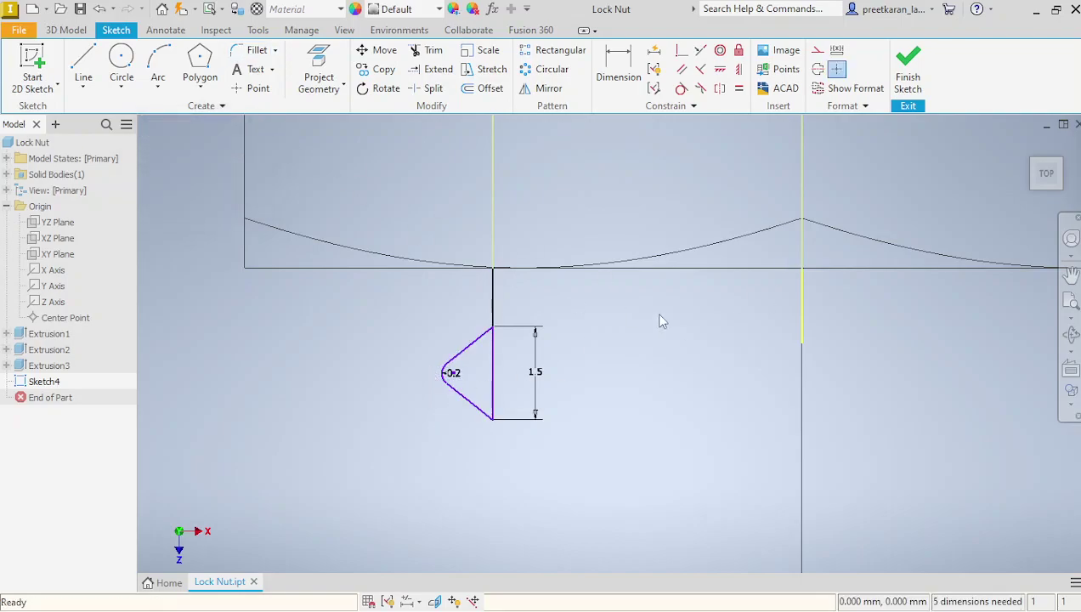
left_click(907, 61)
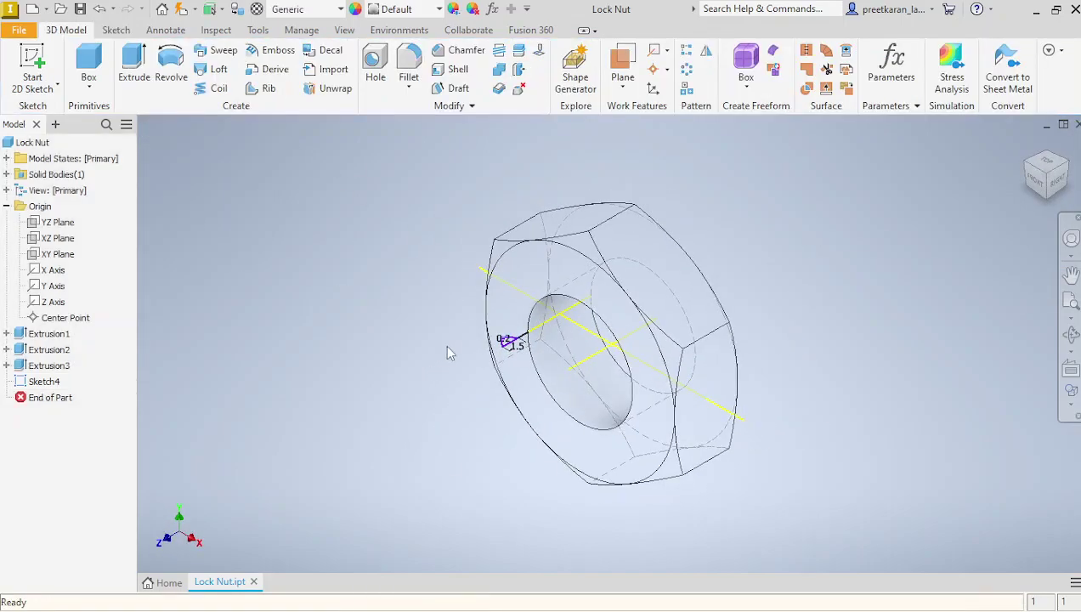
Cut a coil from the triangular profile about the hole's axis, directed into the nut, with 1.5 mm pitch and 24.5 mm height
left_click(212, 87)
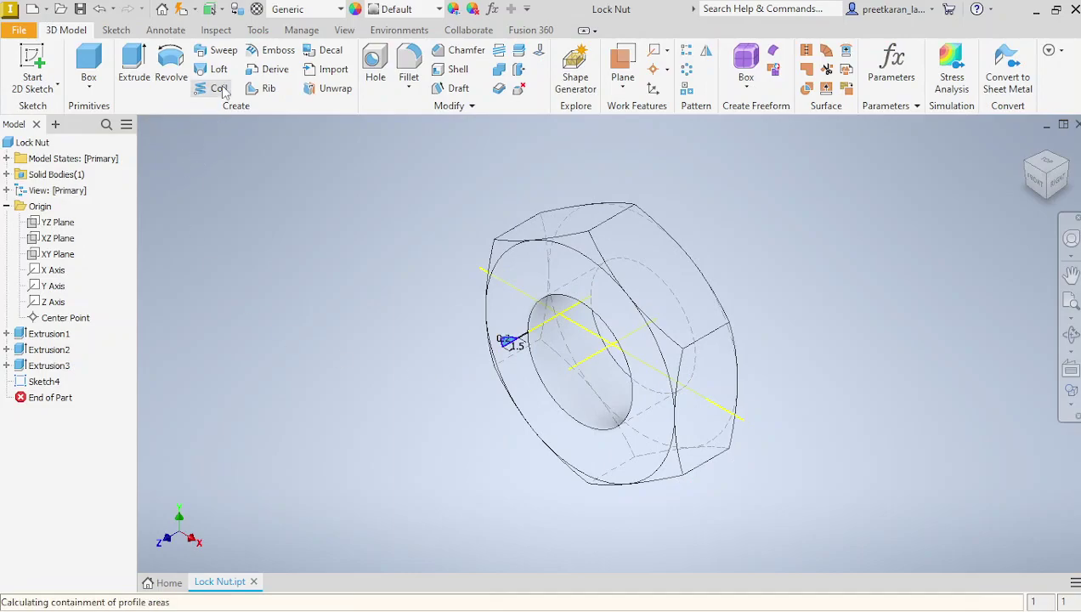
scroll(503, 350, "up", 3)
scroll(495, 339, "down", 3)
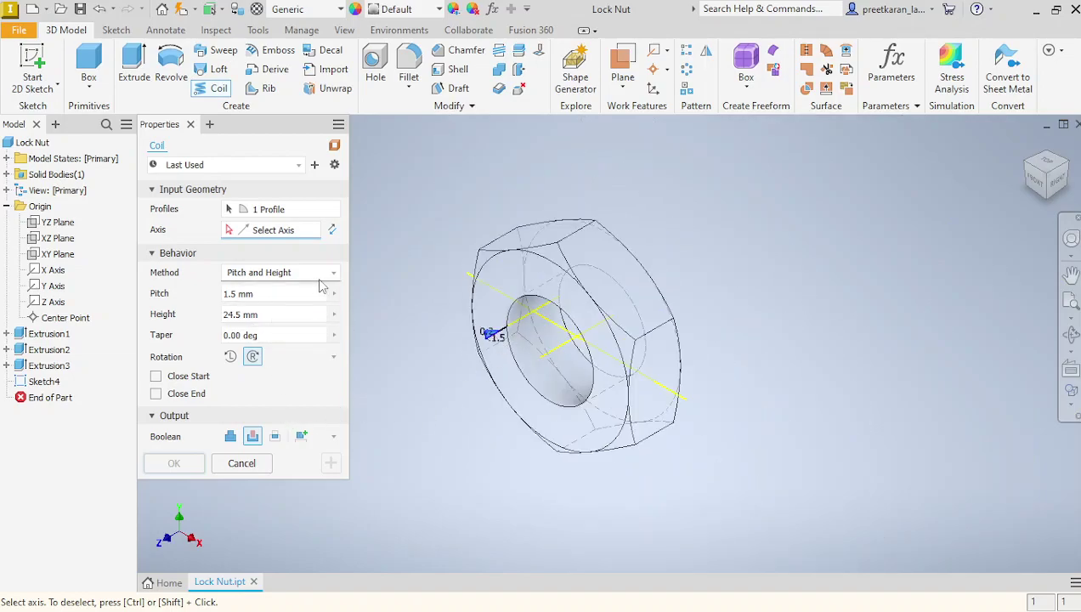
left_click(561, 355)
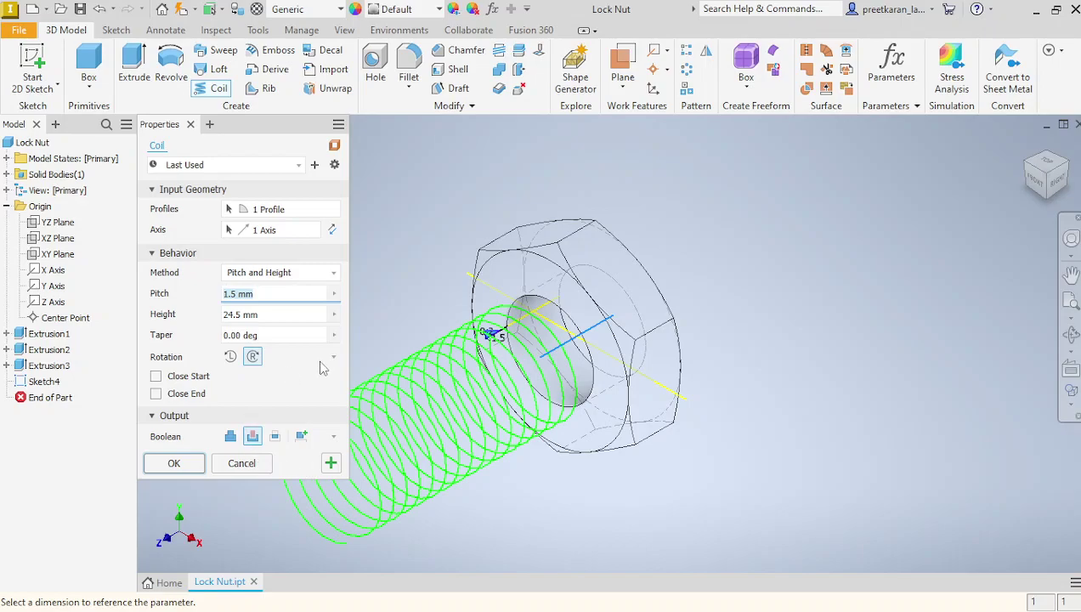
left_click(331, 230)
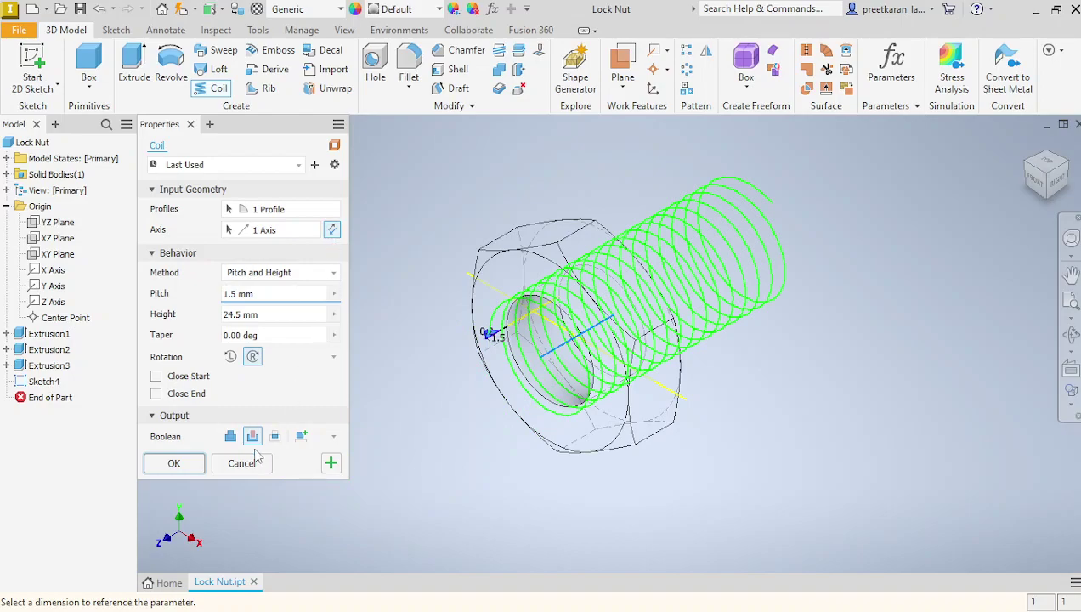
left_click(272, 315)
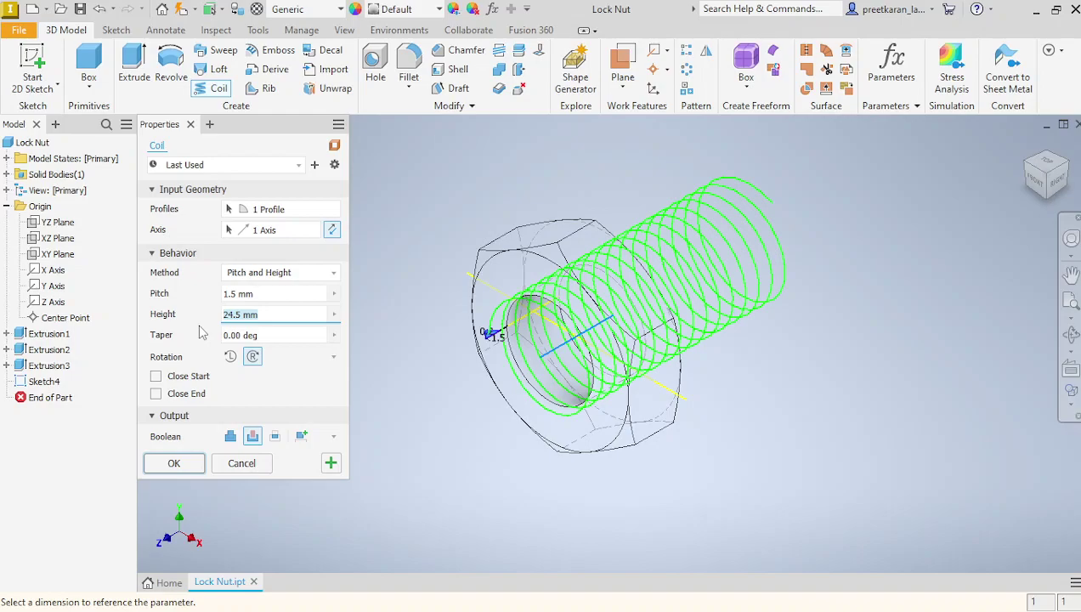
left_click(174, 463)
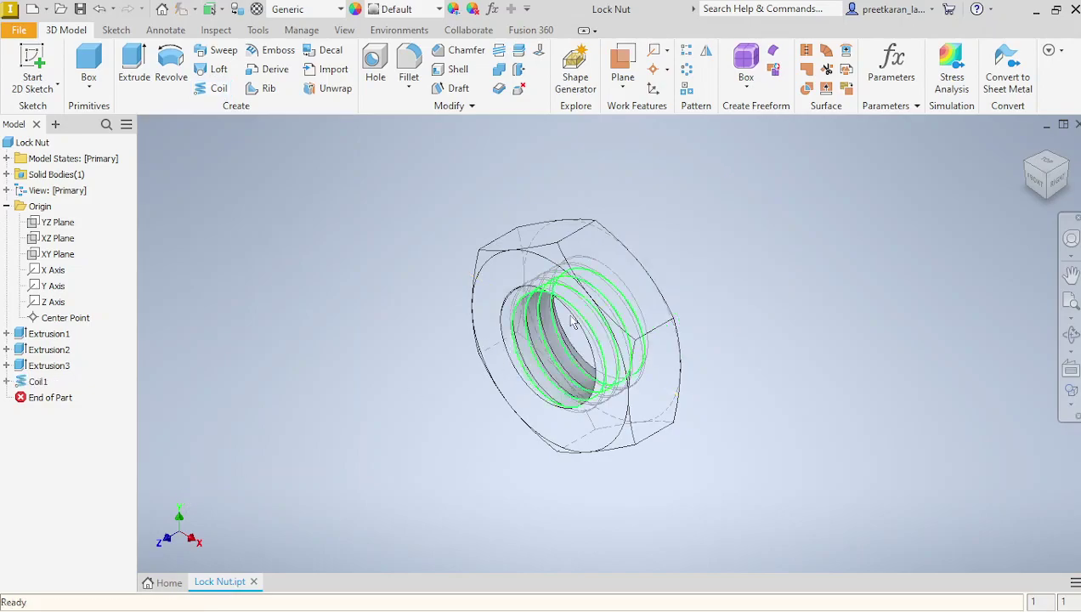
Display the lock nut shaded with edges and inspect the thread inside its hole
left_click(1074, 417)
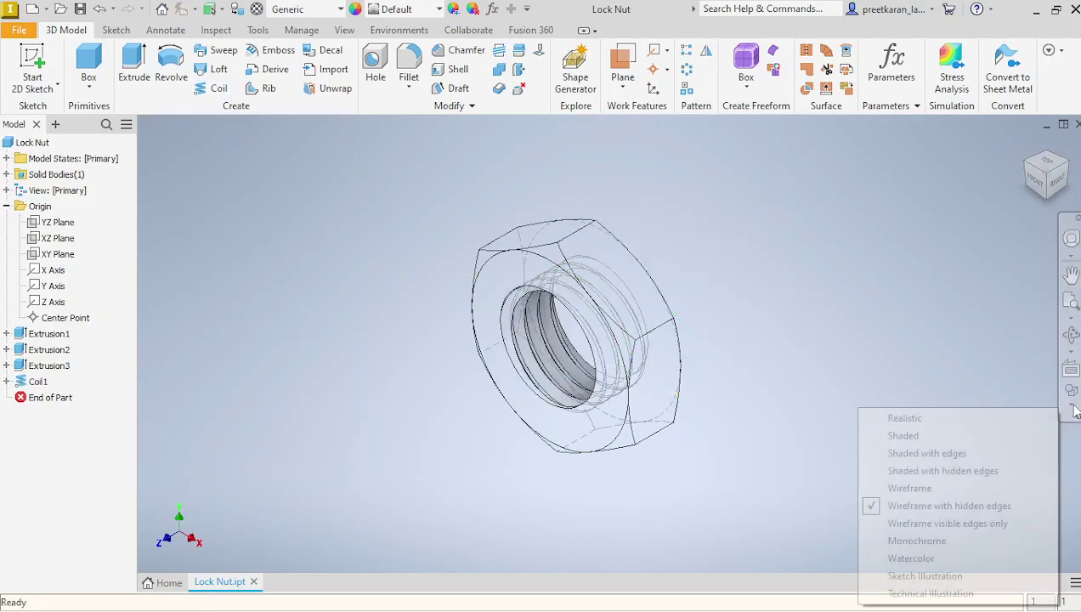
left_click(917, 451)
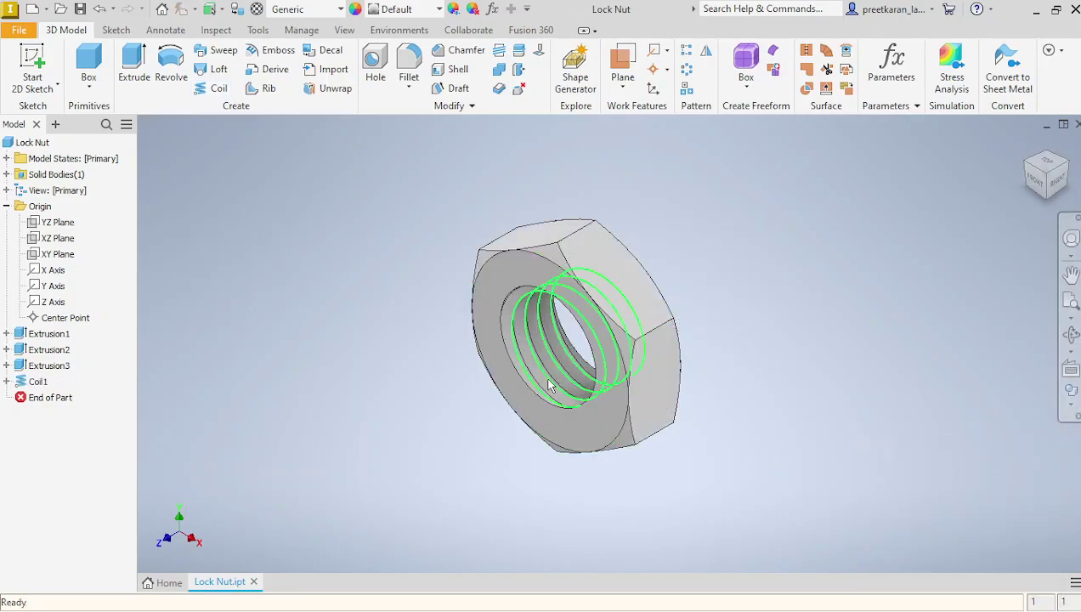
scroll(549, 380, "up", 3)
scroll(620, 439, "down", 3)
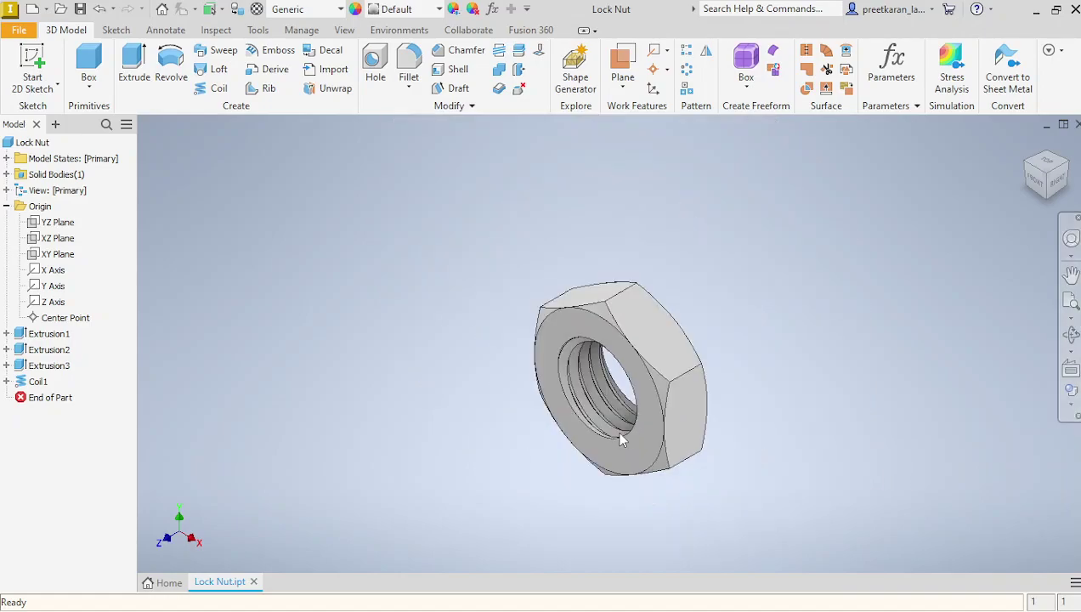
scroll(575, 429, "up", 3)
scroll(538, 429, "down", 4)
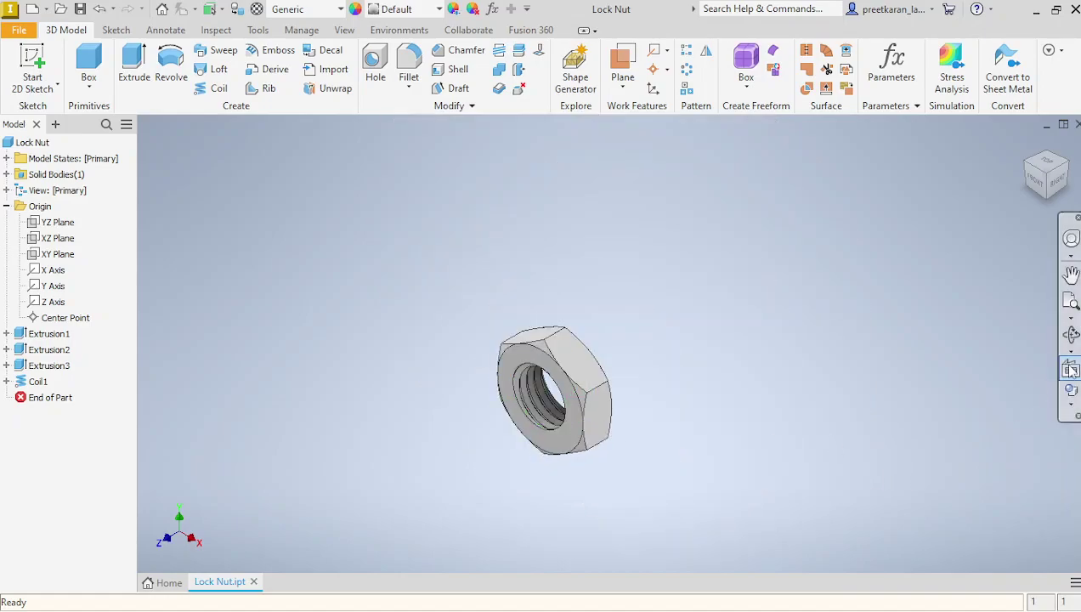
left_click(1070, 335)
left_click_drag(895, 402, 663, 422)
right_click(661, 422)
left_click(720, 423)
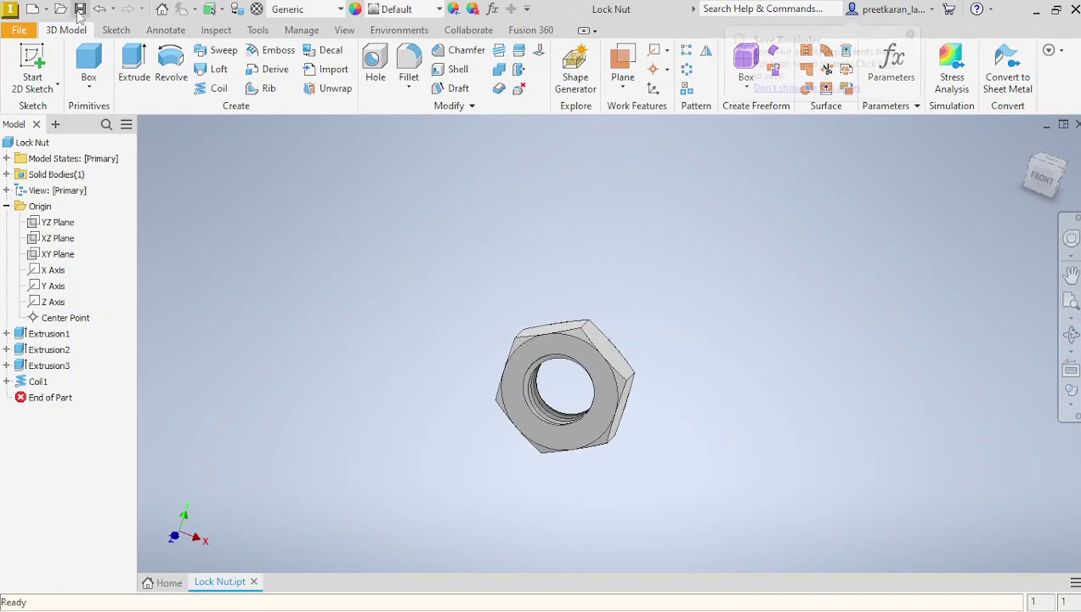
Open the recent Nut part and start a sketch on its YZ plane
left_click(19, 29)
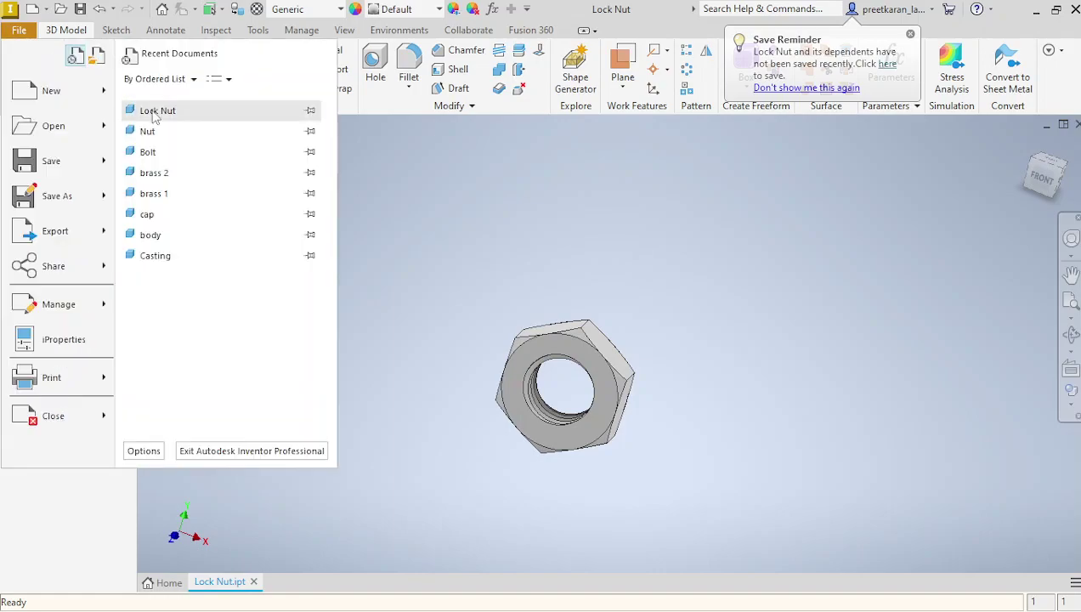
left_click(167, 132)
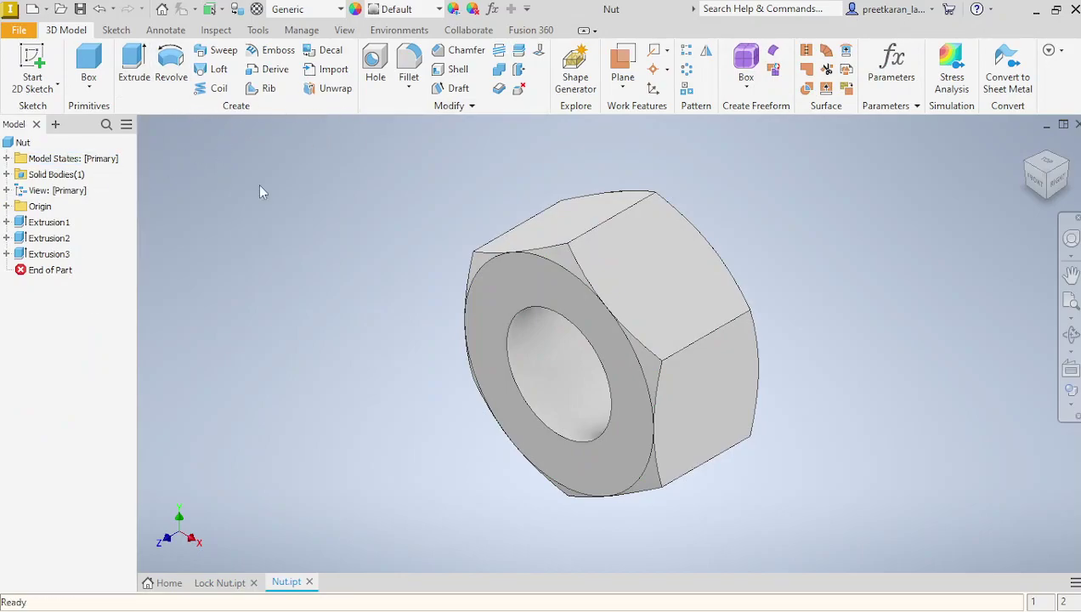
left_click(7, 207)
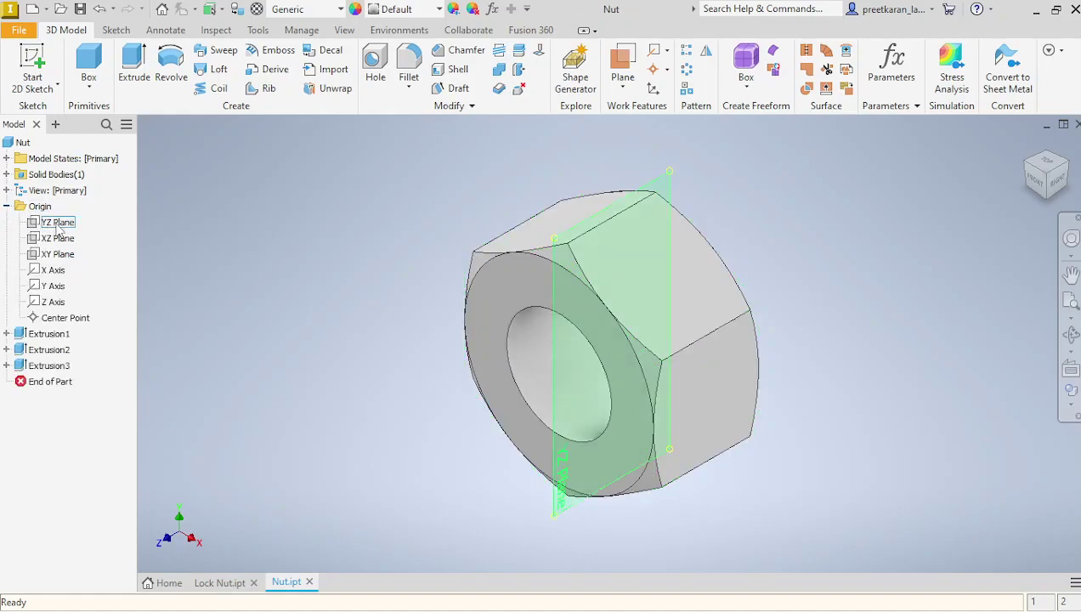
left_click(58, 223)
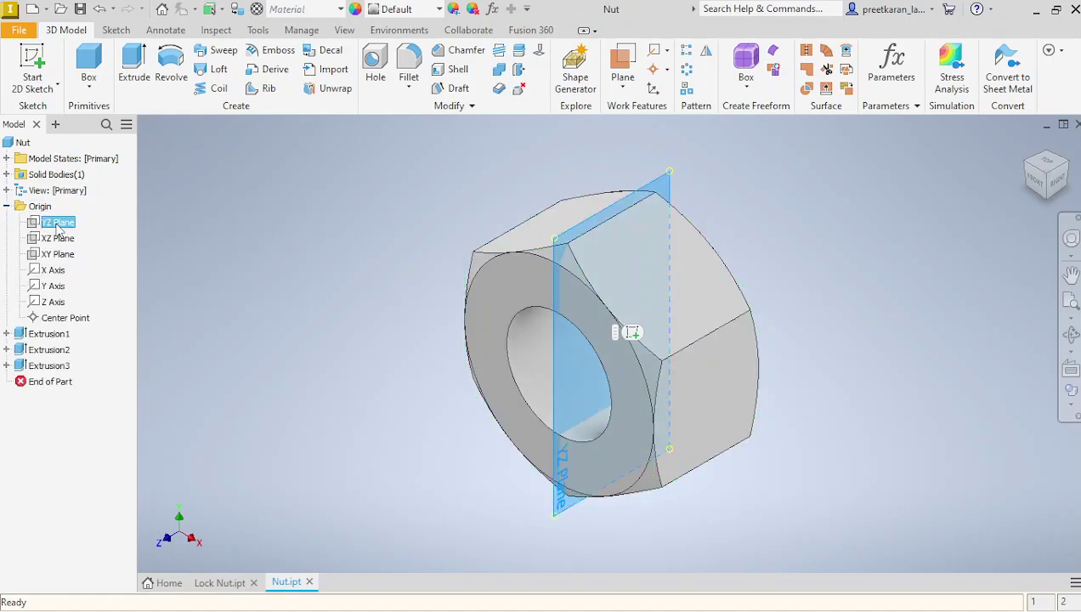
left_click(201, 238)
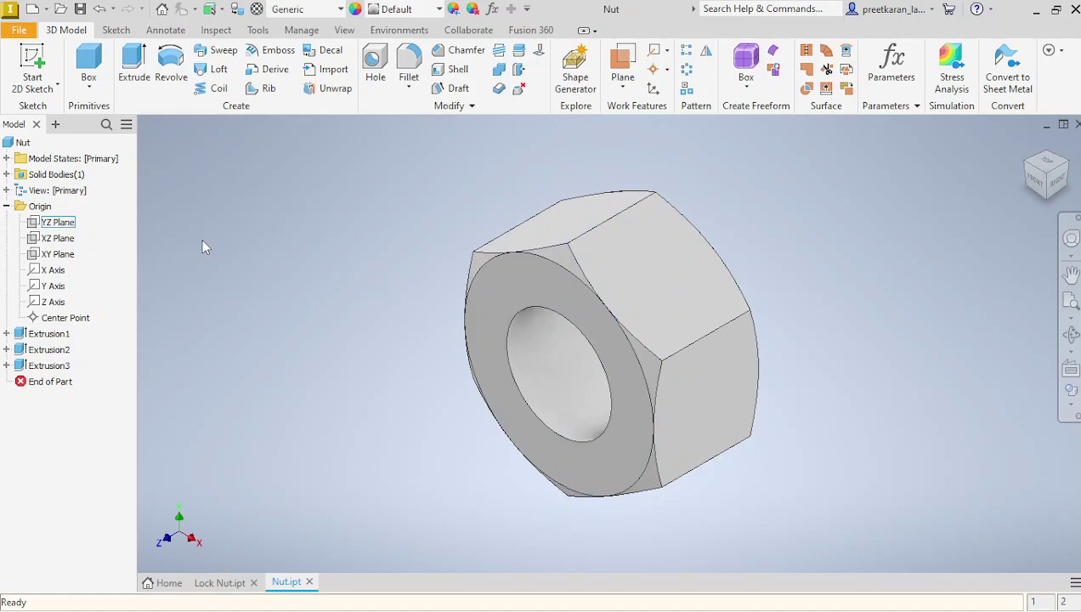
left_click(68, 224)
left_click(631, 332)
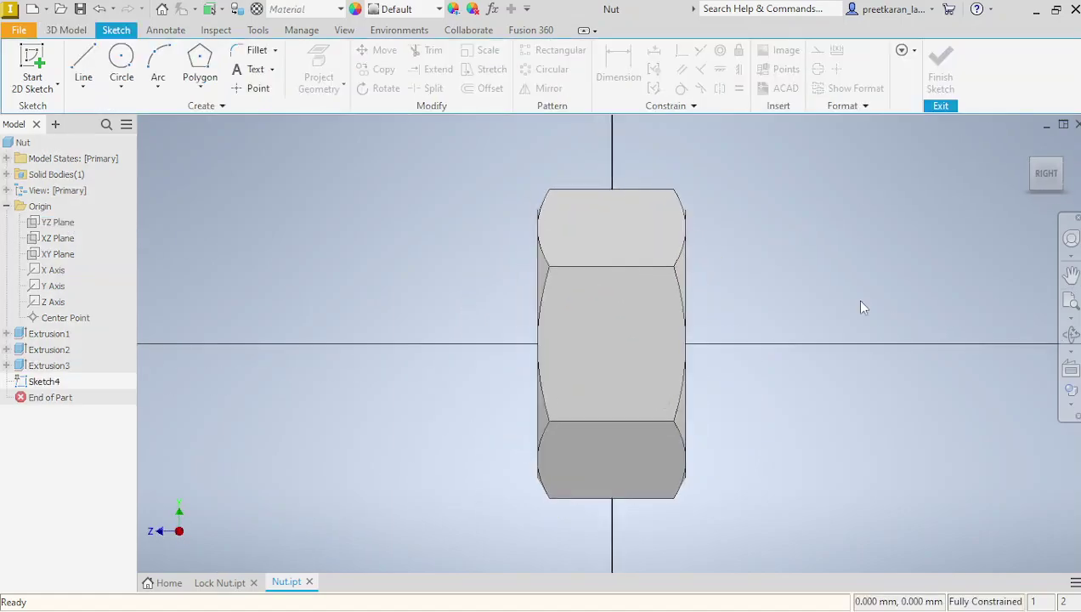
Display the nut as wireframe with hidden edges and turn the sketch view 90 degrees counterclockwise so the Z axis points down
left_click(1072, 405)
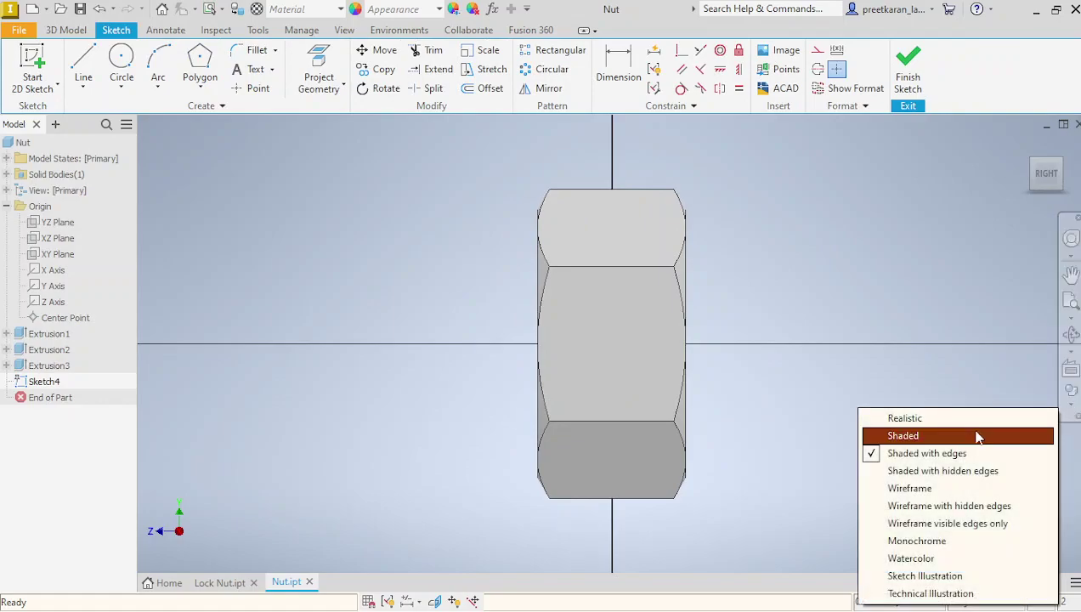
left_click(954, 505)
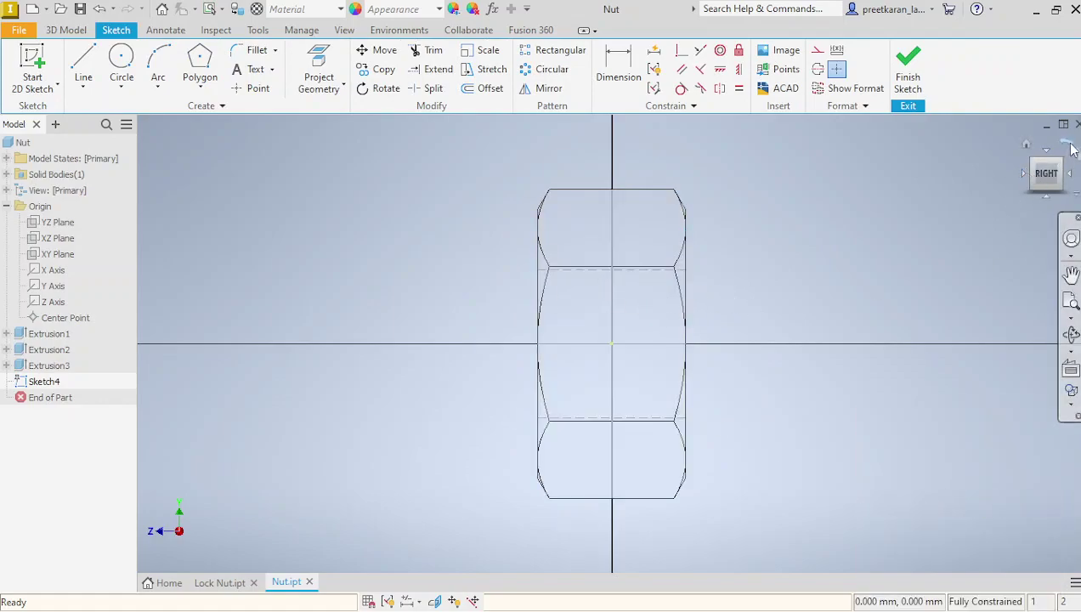
left_click(1068, 146)
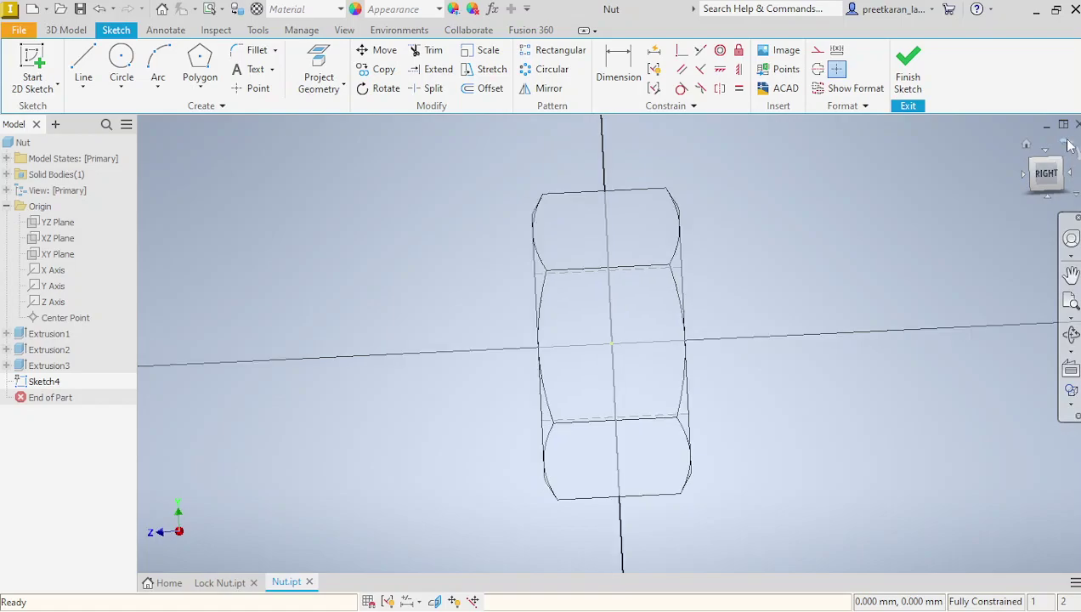
scroll(620, 368, "up", 5)
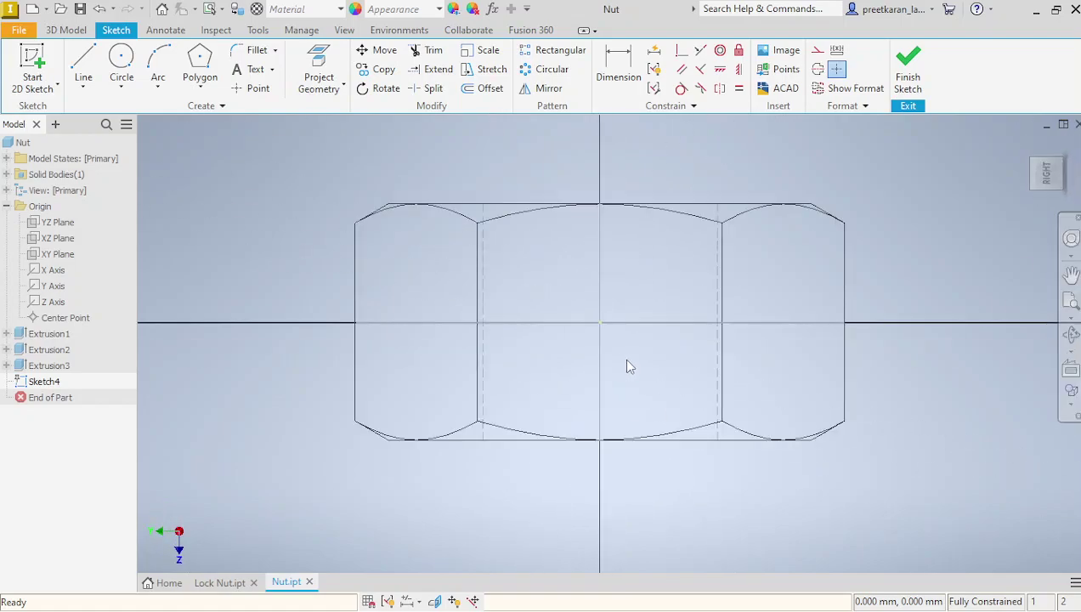
scroll(226, 311, "down", 2)
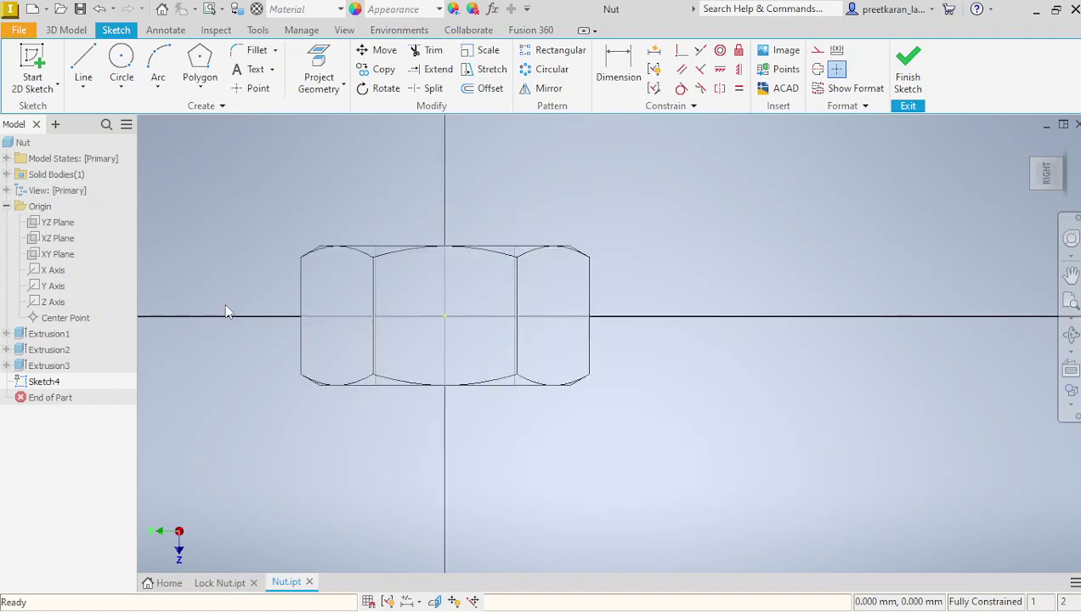
Project the origin's center point, the Y and Z axes and the nut's left hole edge into the sketch
left_click(319, 65)
left_click(64, 319)
left_click(56, 303)
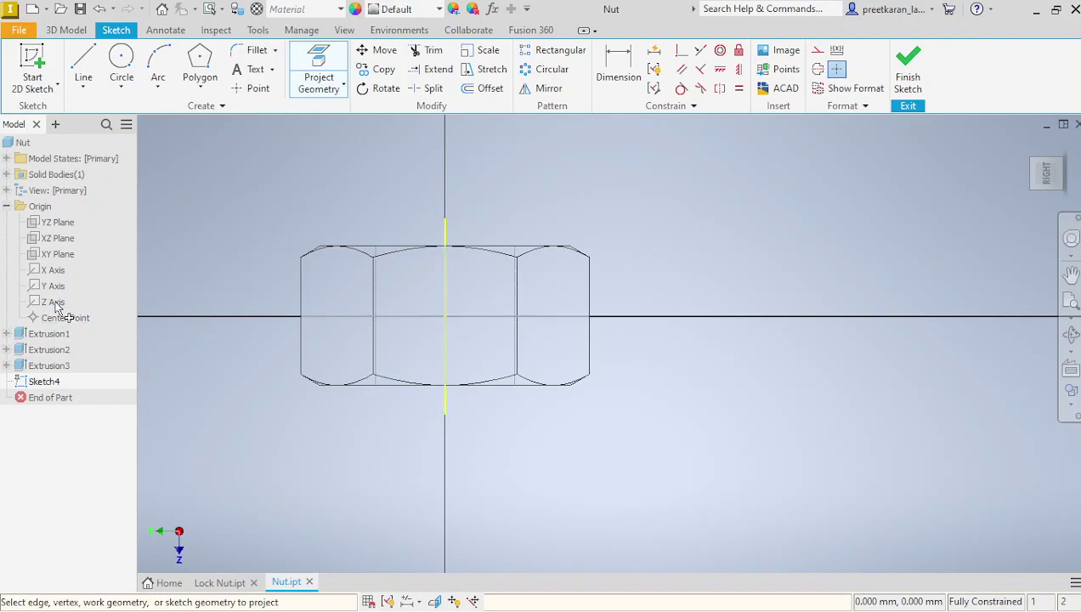
left_click(57, 272)
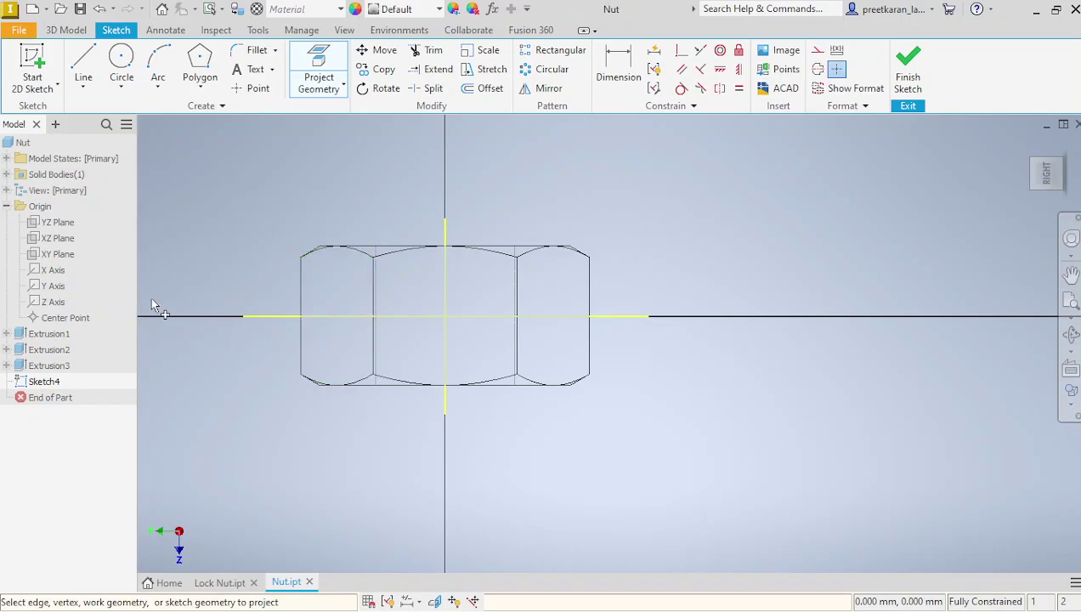
scroll(381, 344, "up", 4)
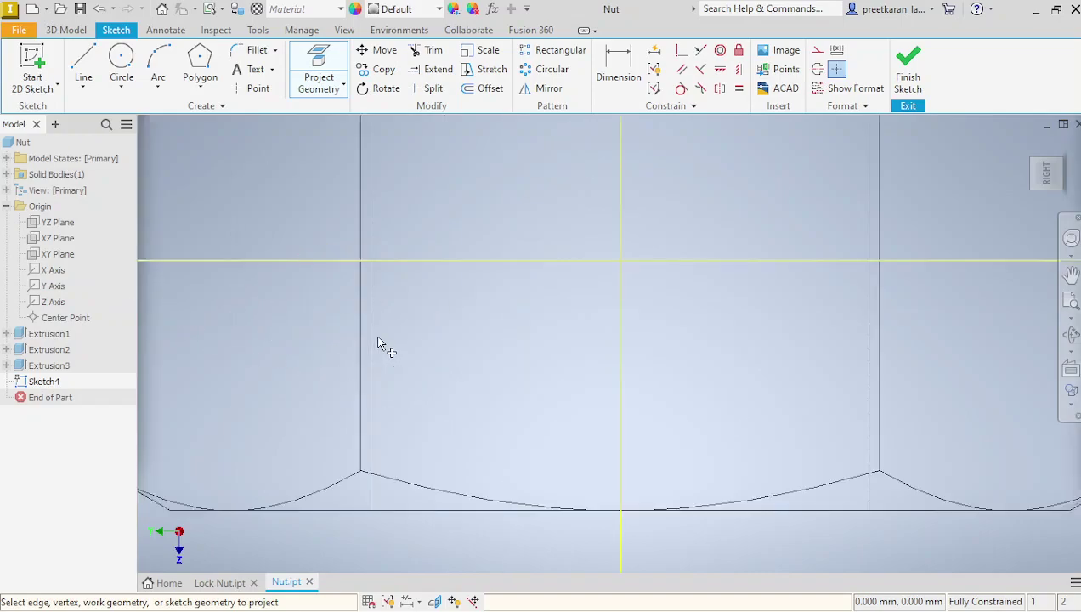
scroll(377, 331, "down", 2)
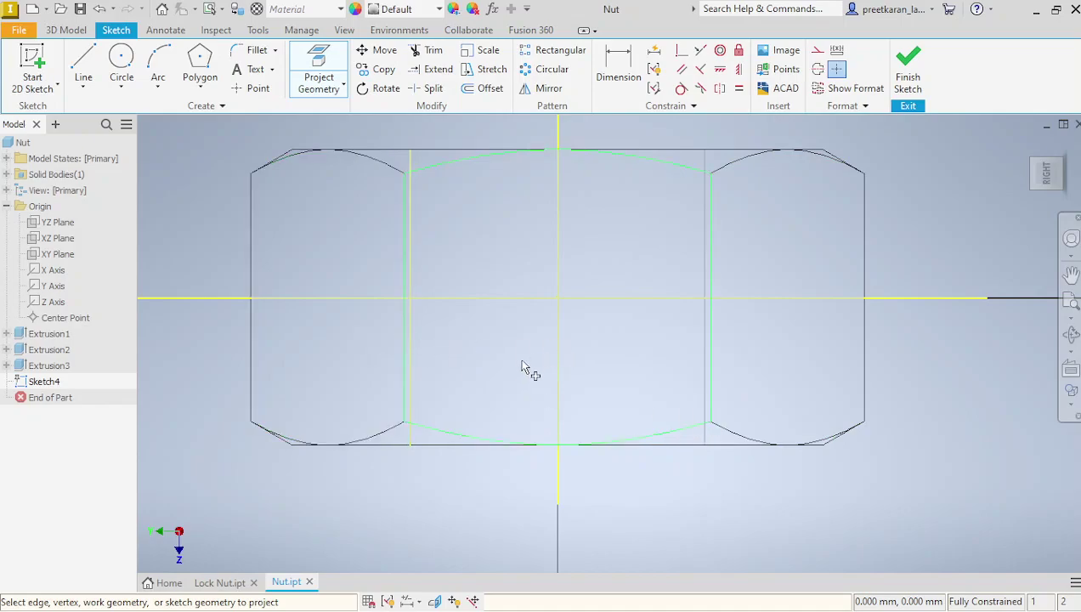
scroll(643, 358, "down", 3)
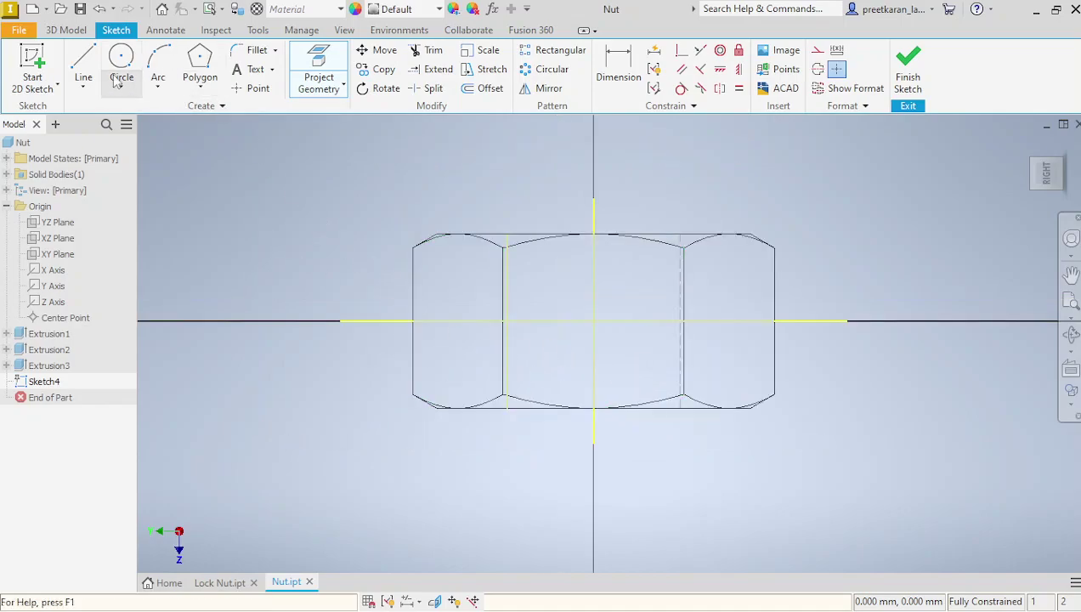
Draw a vertical line about 1.4 mm long outward from the lower end of the projected hole edge
left_click(85, 66)
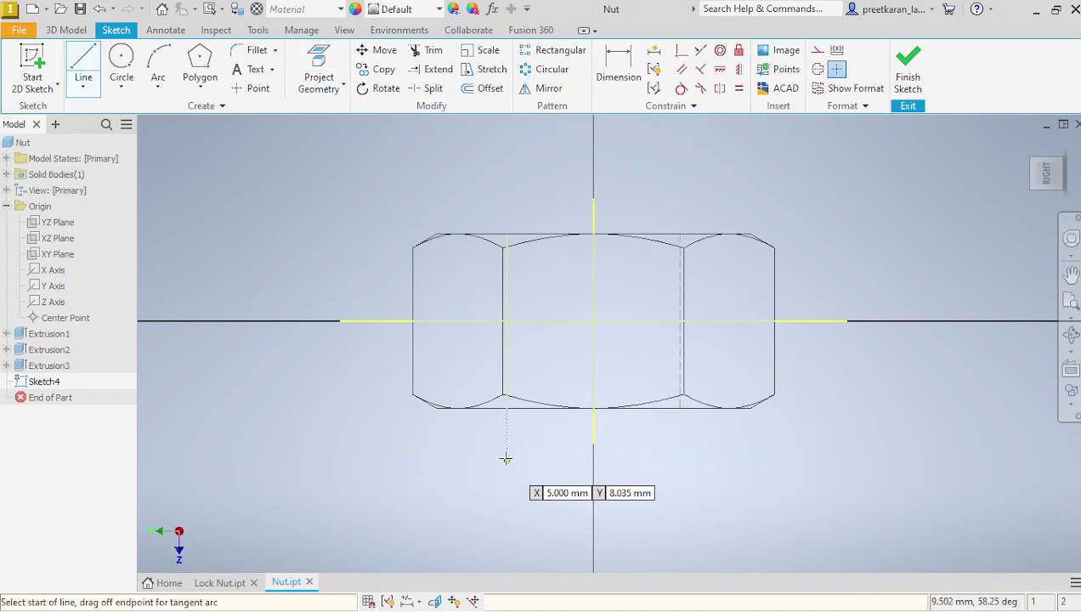
left_click(506, 412)
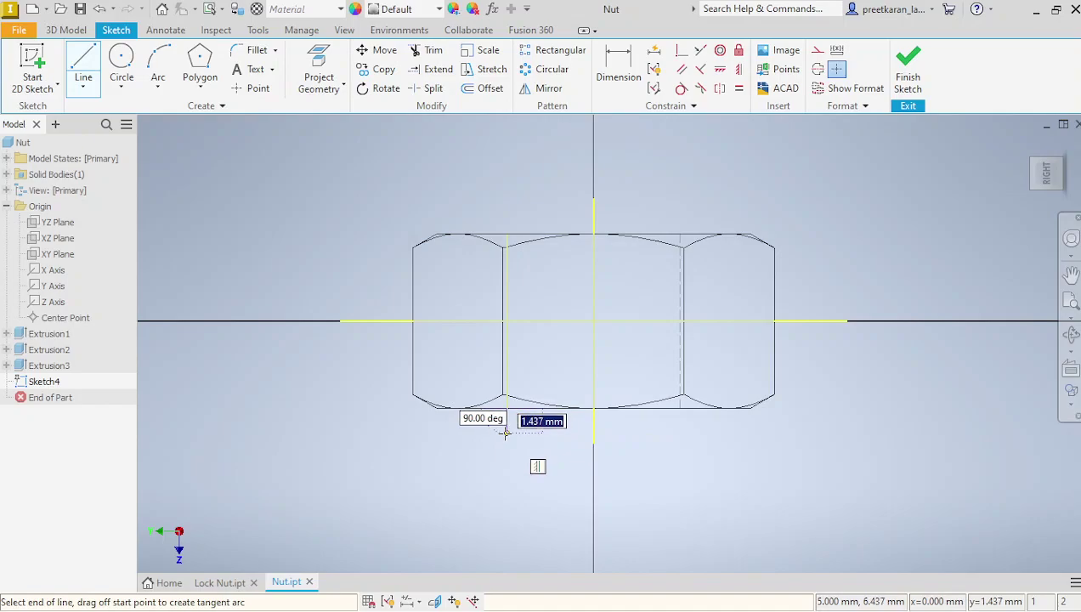
key("Escape")
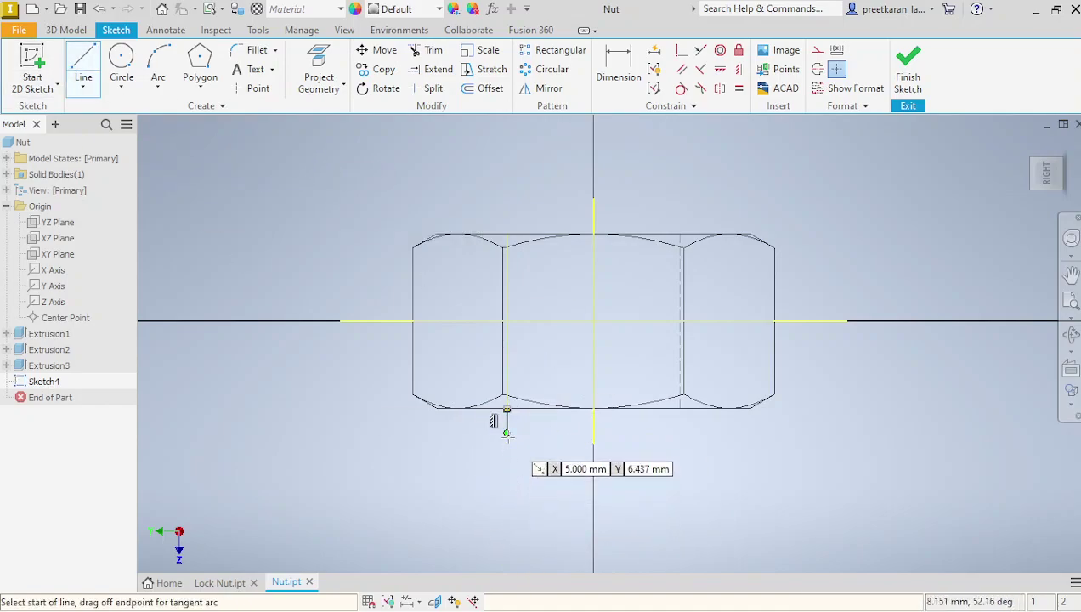
Sketch a triangle below the short line, with a vertical side about 2.4 mm long and its apex pointing away from the hole's axis
left_click(505, 469)
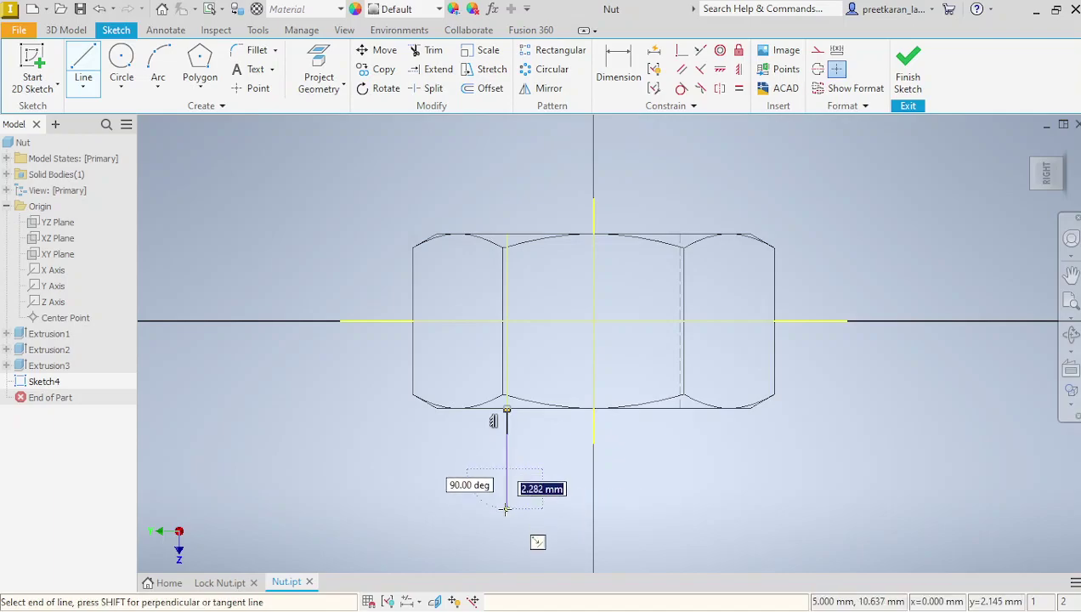
left_click(507, 510)
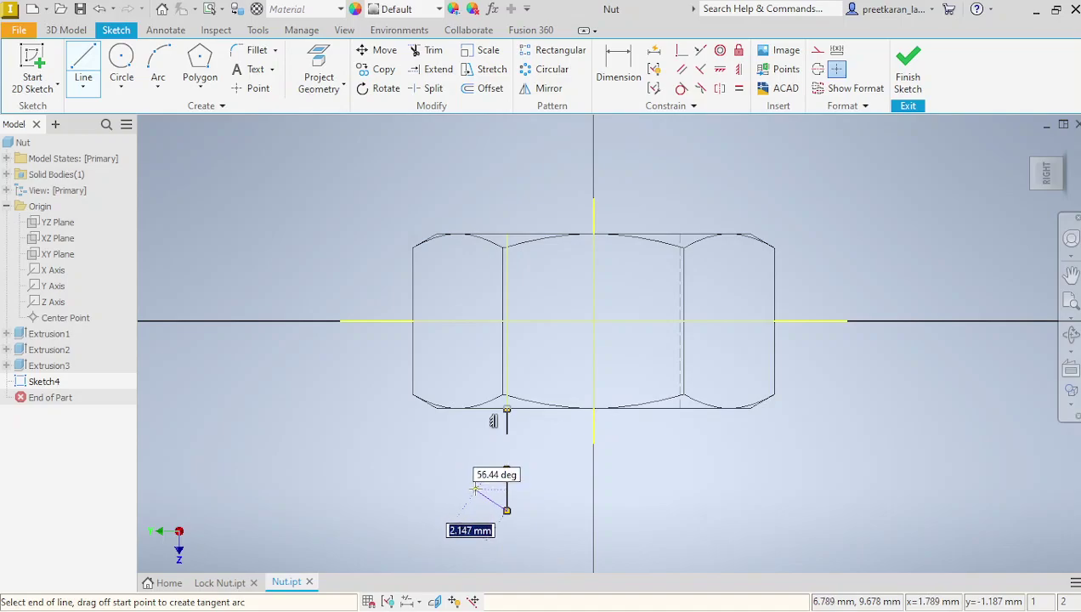
left_click(506, 469)
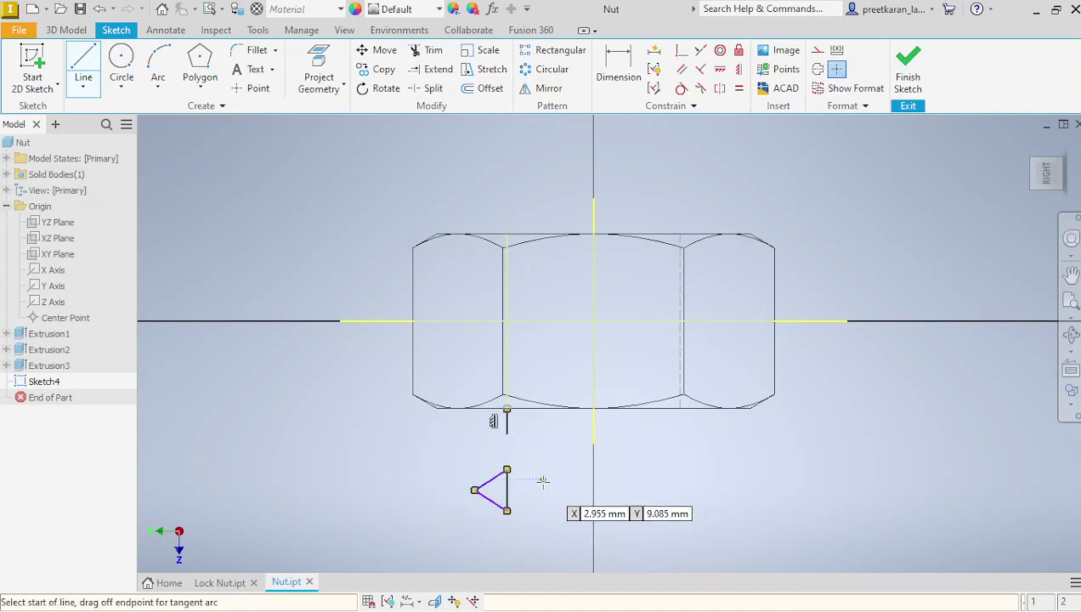
right_click(518, 480)
left_click(601, 481)
Dimension the triangle's vertical side to 1.5 mm
left_click(618, 68)
left_click(507, 500)
left_click(535, 509)
type("1")
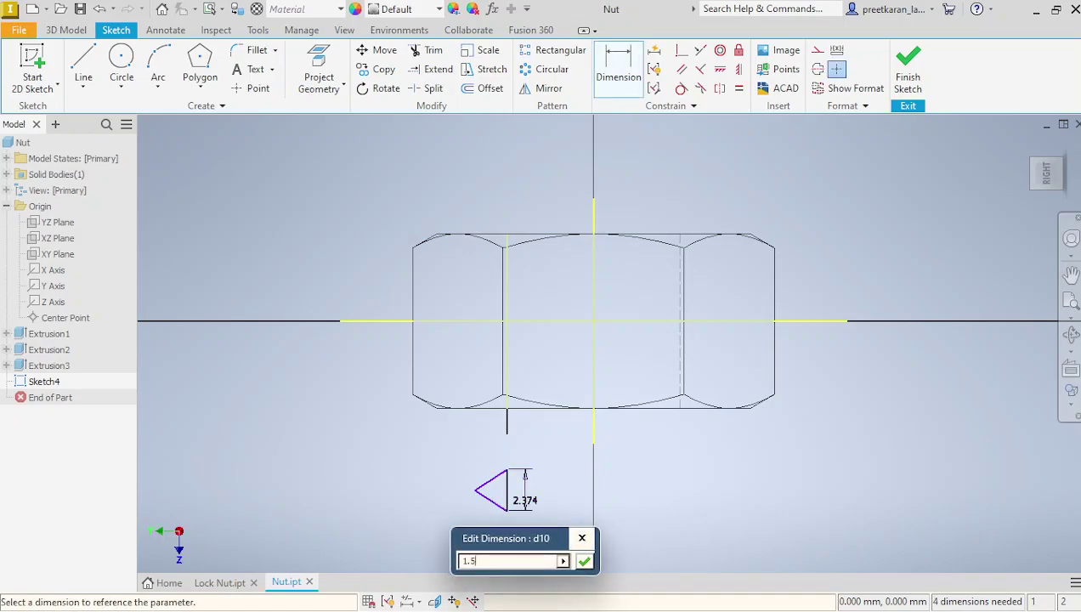
type(".5")
key("Return")
scroll(495, 549, "down", 2)
scroll(496, 543, "up", 5)
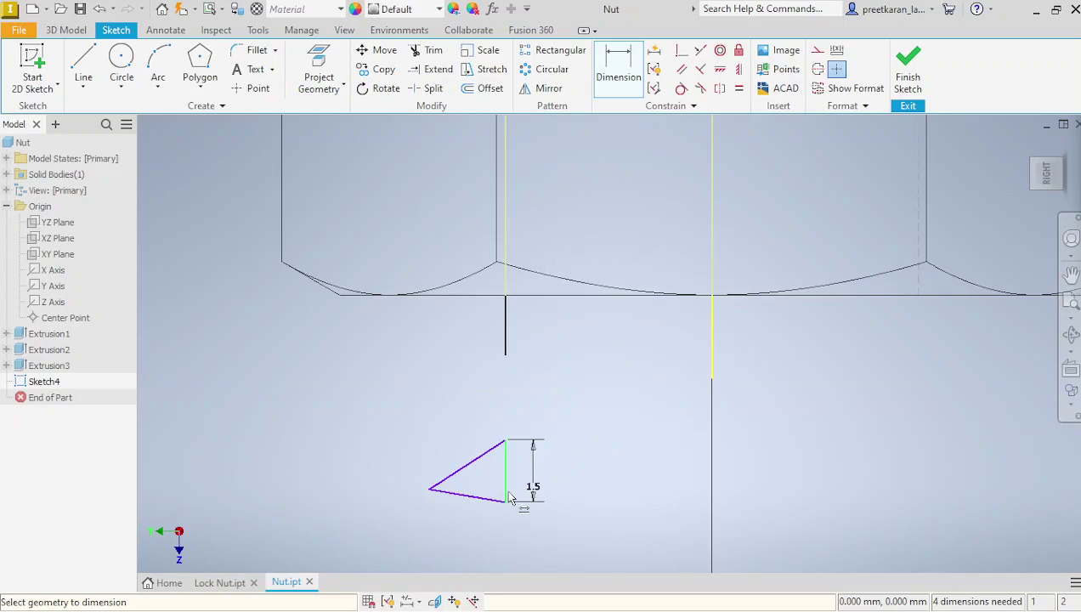
Centre the triangle's apex using a temporary horizontal line to the midpoint of its vertical side, and delete that line
left_click(83, 67)
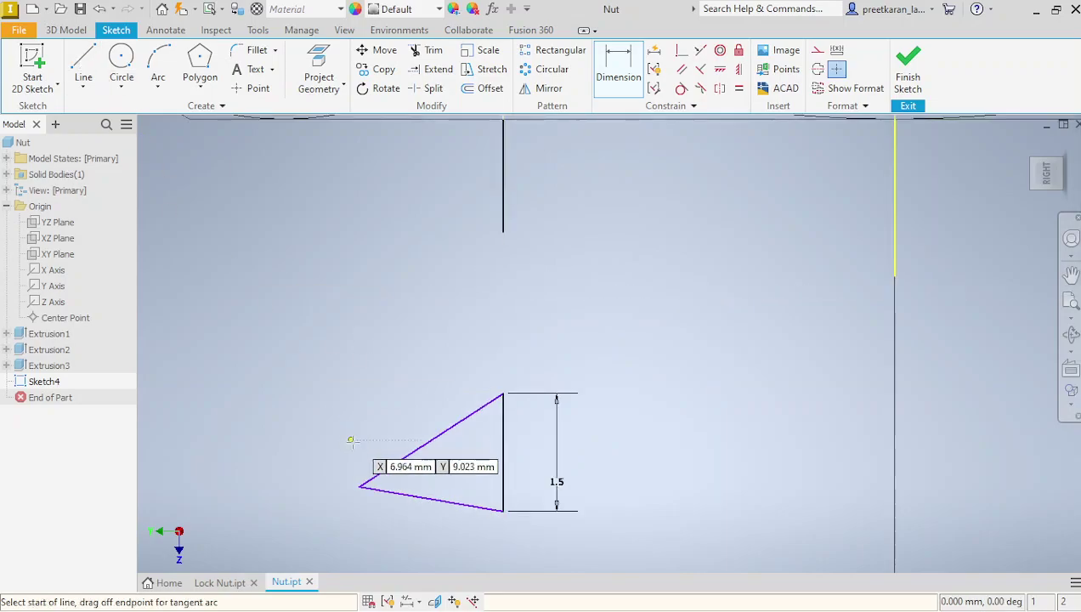
left_click(360, 486)
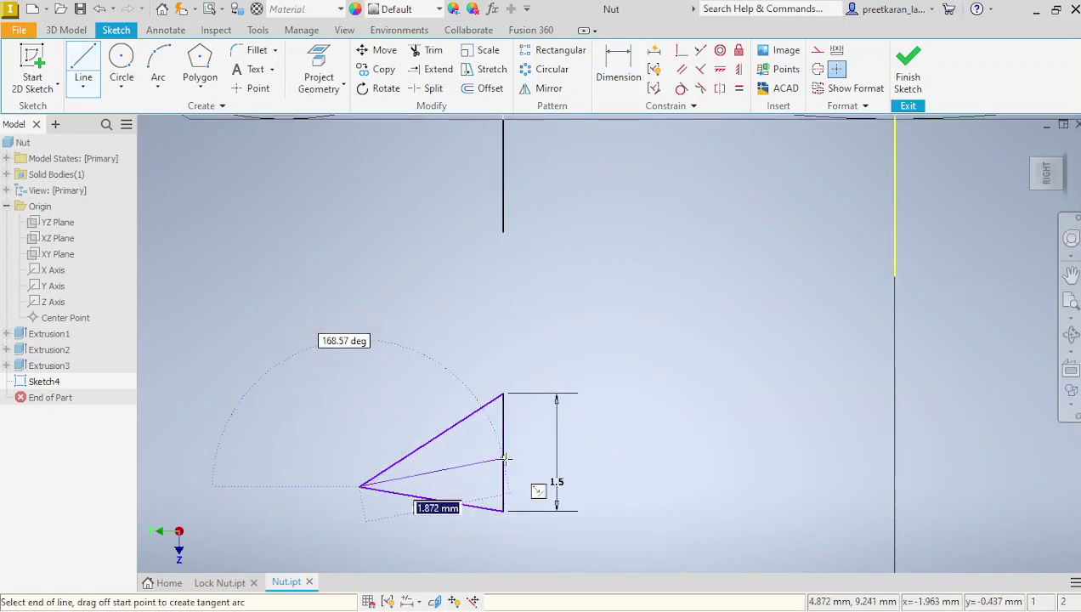
left_click(504, 452)
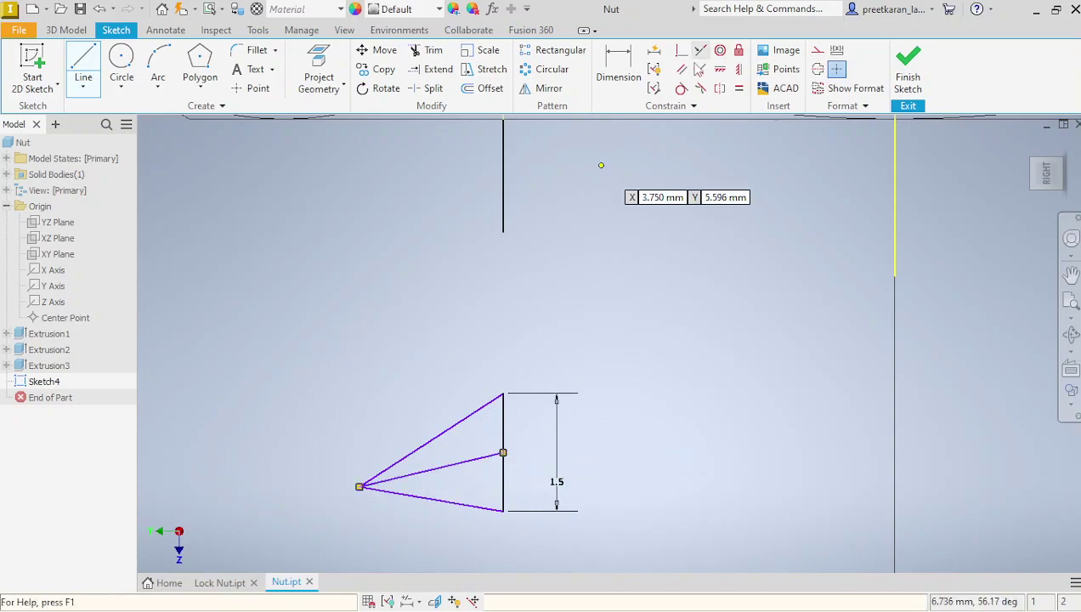
left_click(739, 70)
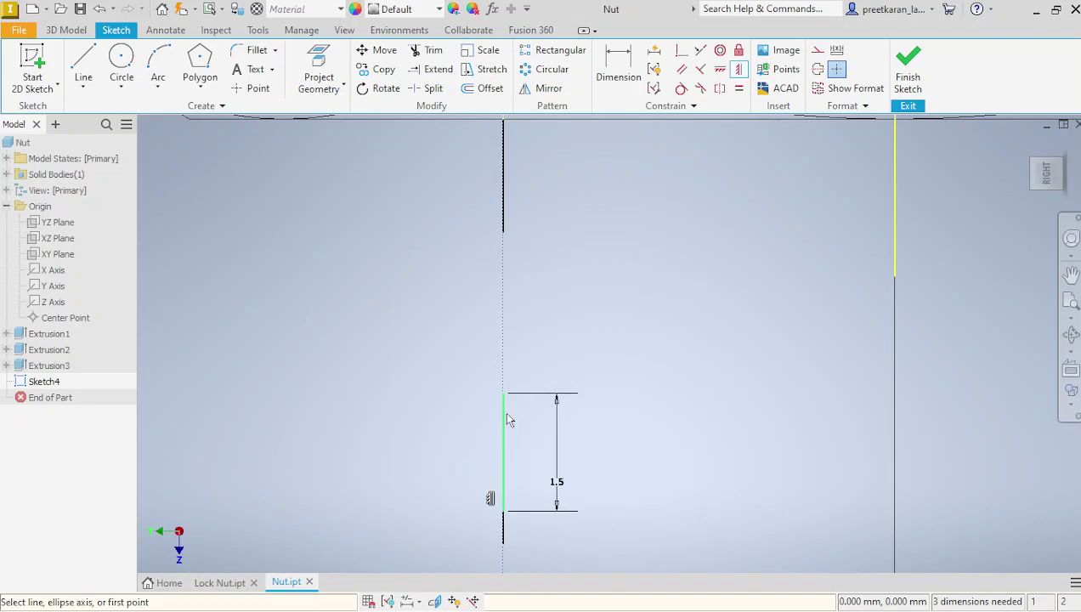
key("Escape")
left_click(720, 71)
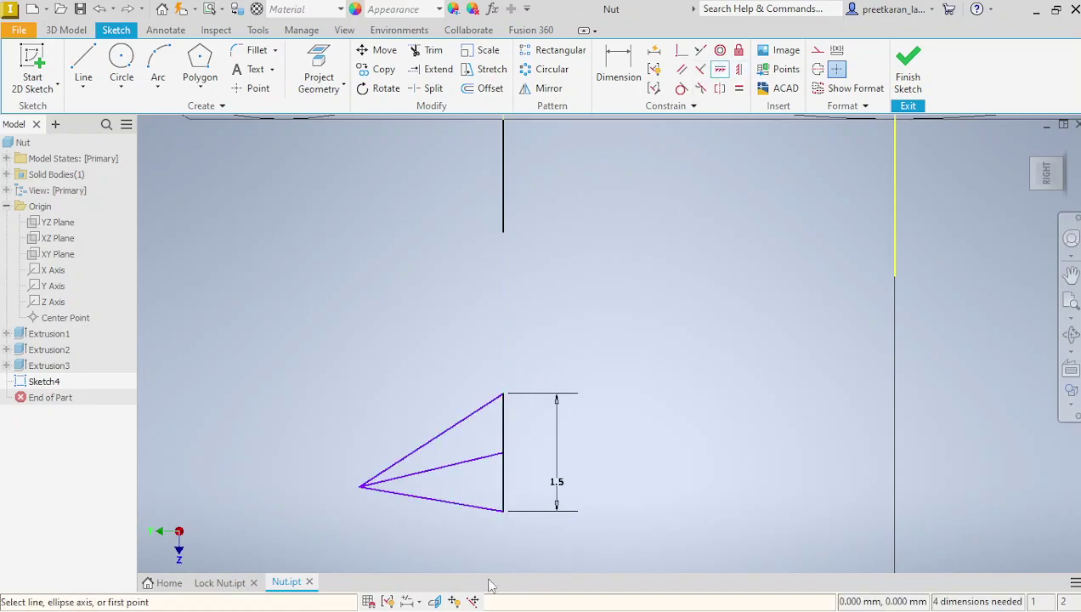
left_click(453, 468)
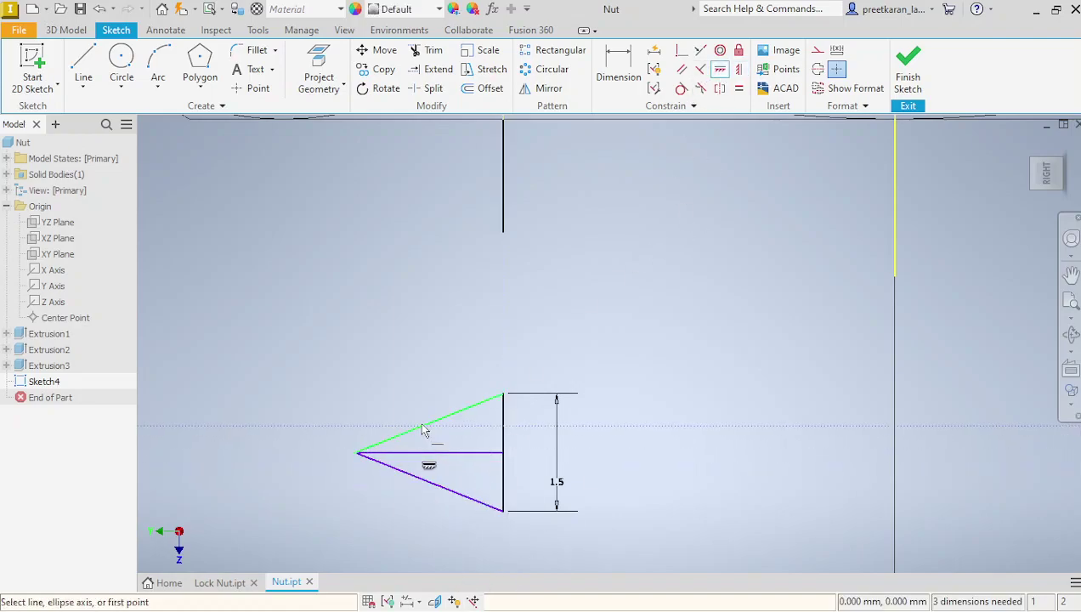
right_click(335, 278)
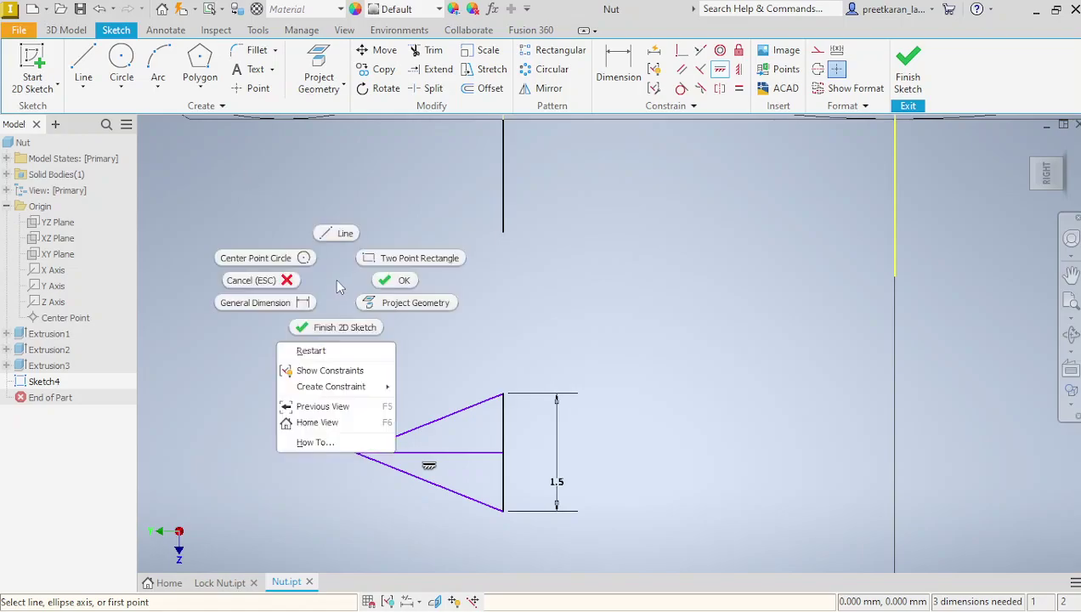
left_click(384, 280)
left_click(443, 453)
key("Delete")
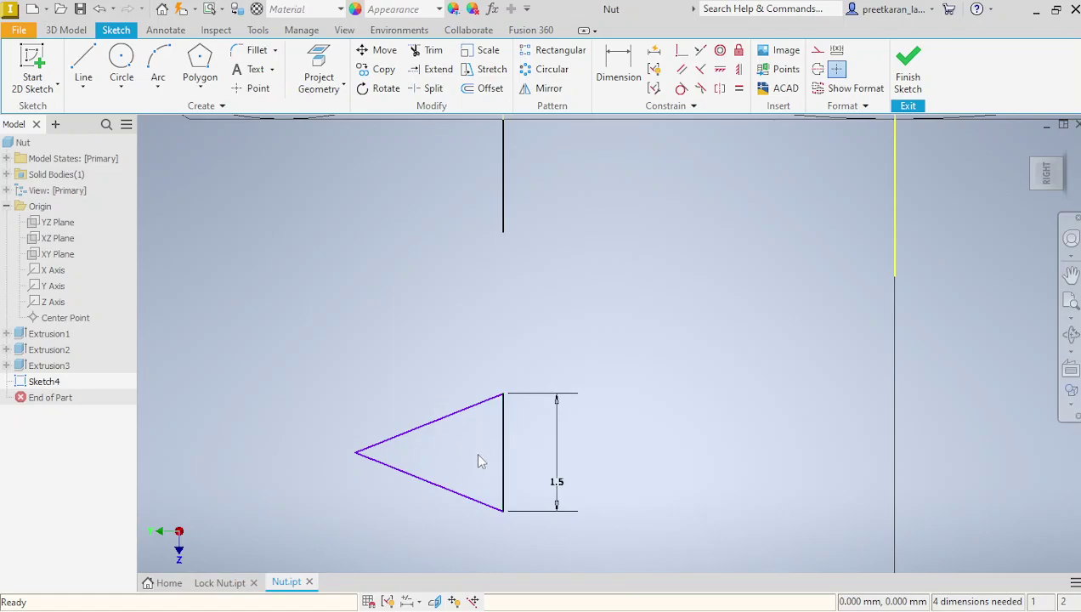
left_click(618, 68)
left_click(450, 415)
left_click(437, 398)
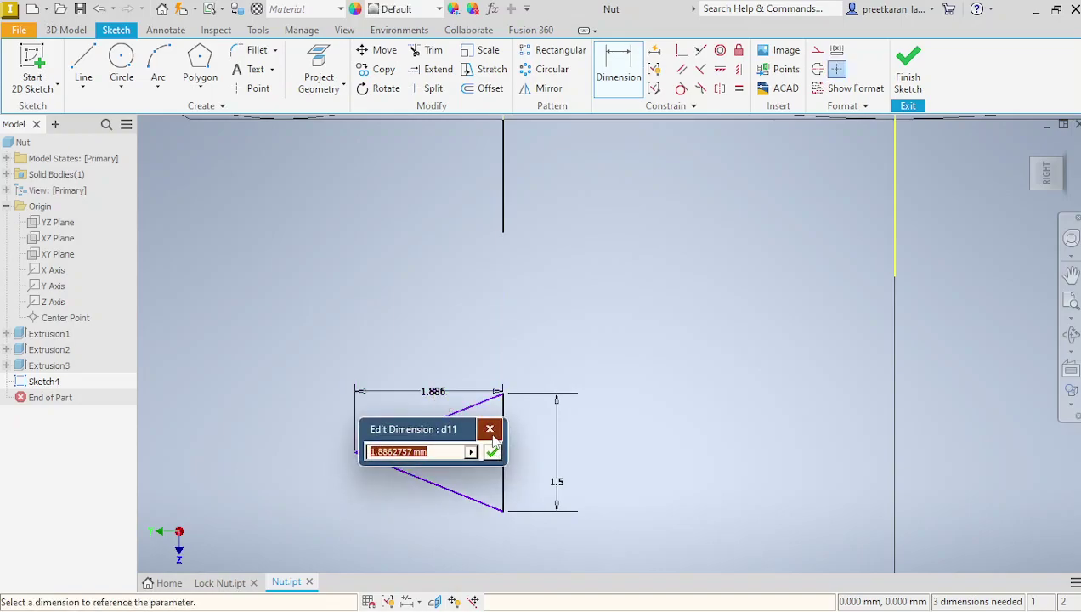
left_click(492, 452)
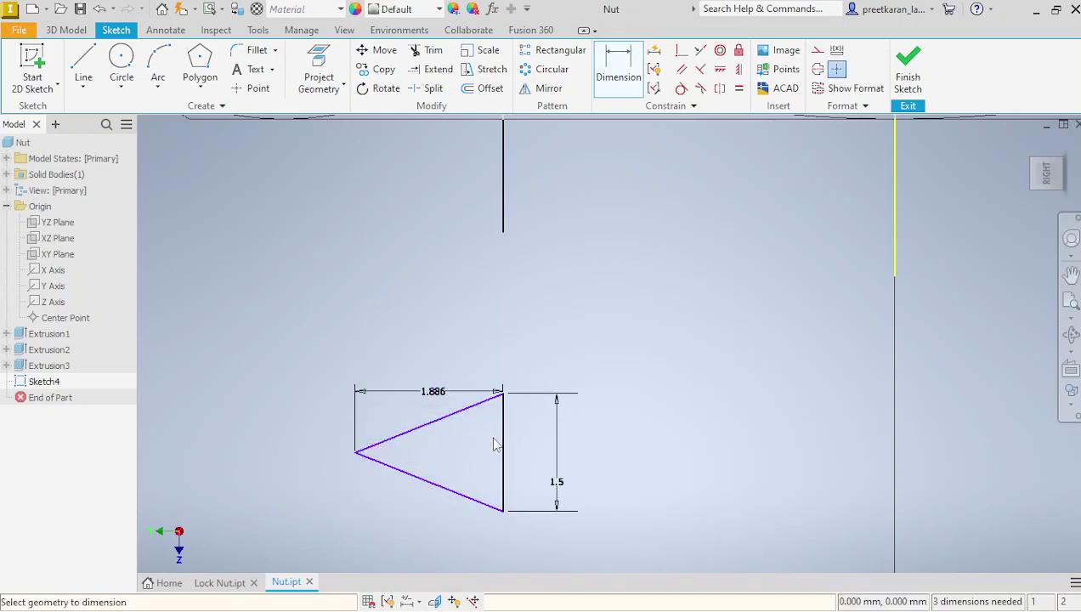
left_click(615, 77)
right_click(569, 386)
left_click(617, 379)
key("Delete")
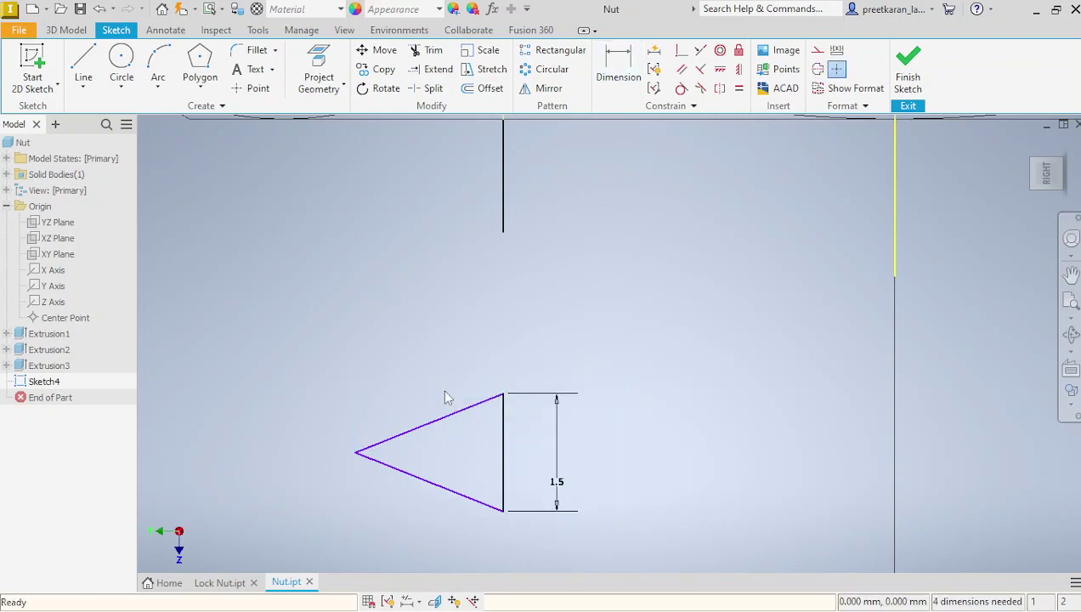
Dimension the triangle's upper slanted side to 1.5 mm
left_click(618, 66)
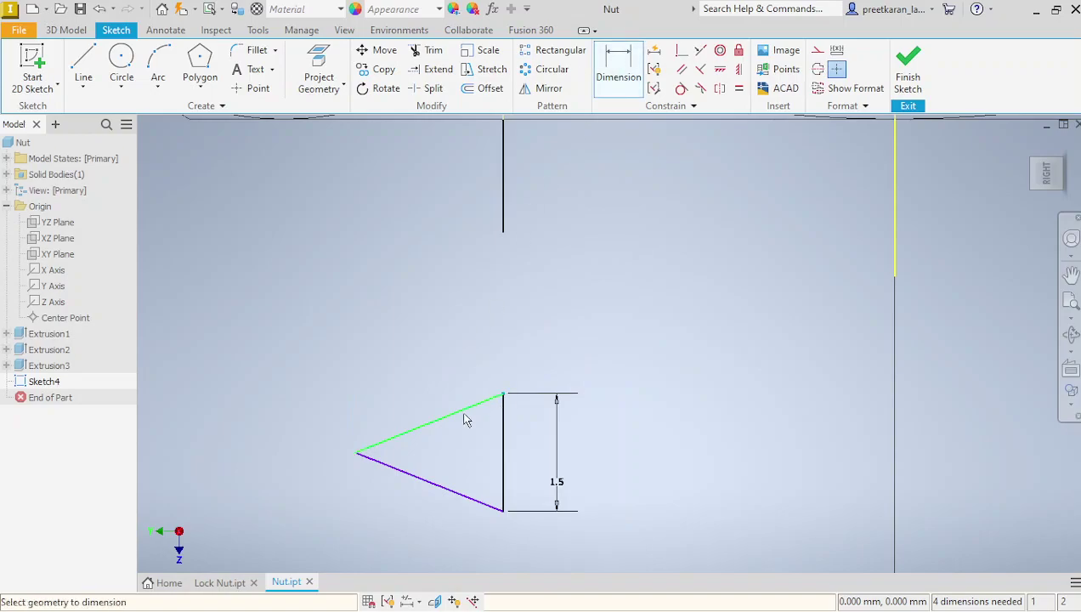
left_click(418, 425)
left_click(435, 401)
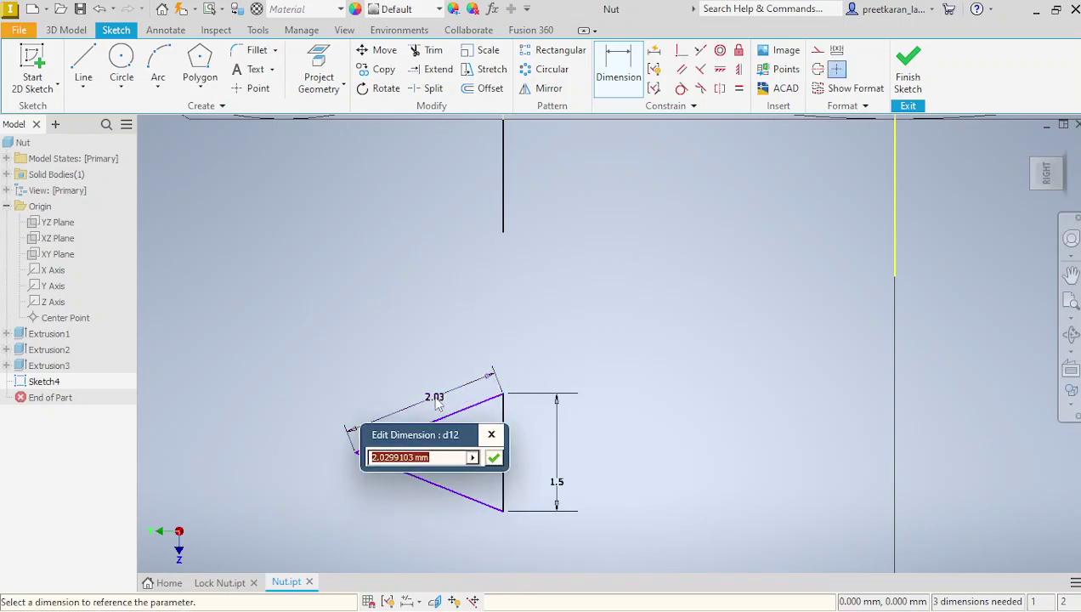
type("1.5")
key("Return")
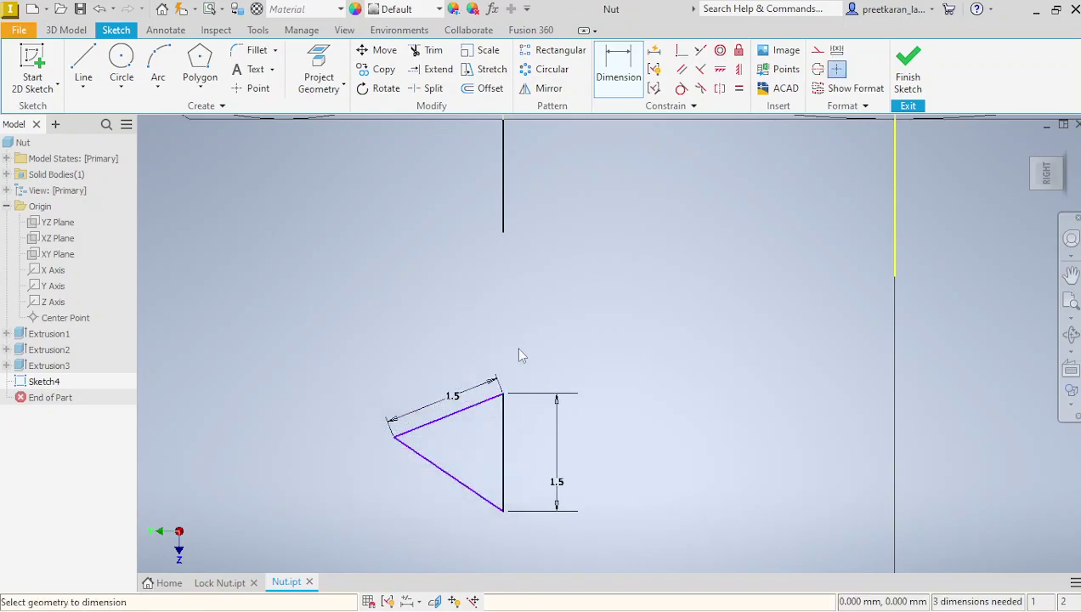
right_click(543, 325)
left_click(594, 319)
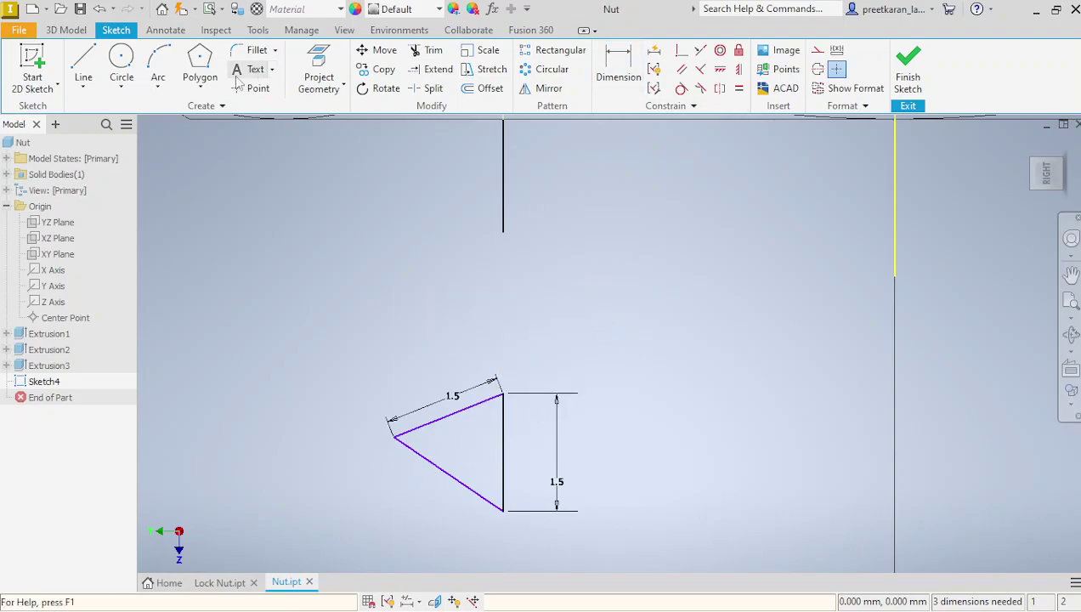
Draw a helper line from the triangle's apex to the midpoint of its vertical side and constrain it horizontal
left_click(83, 67)
left_click(393, 437)
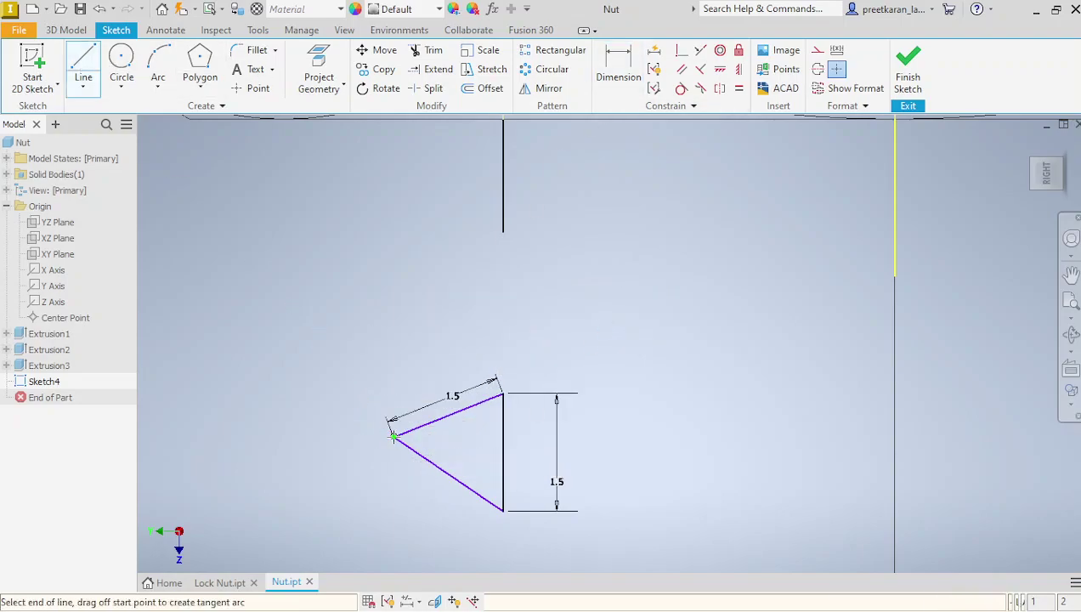
left_click(503, 452)
left_click(719, 69)
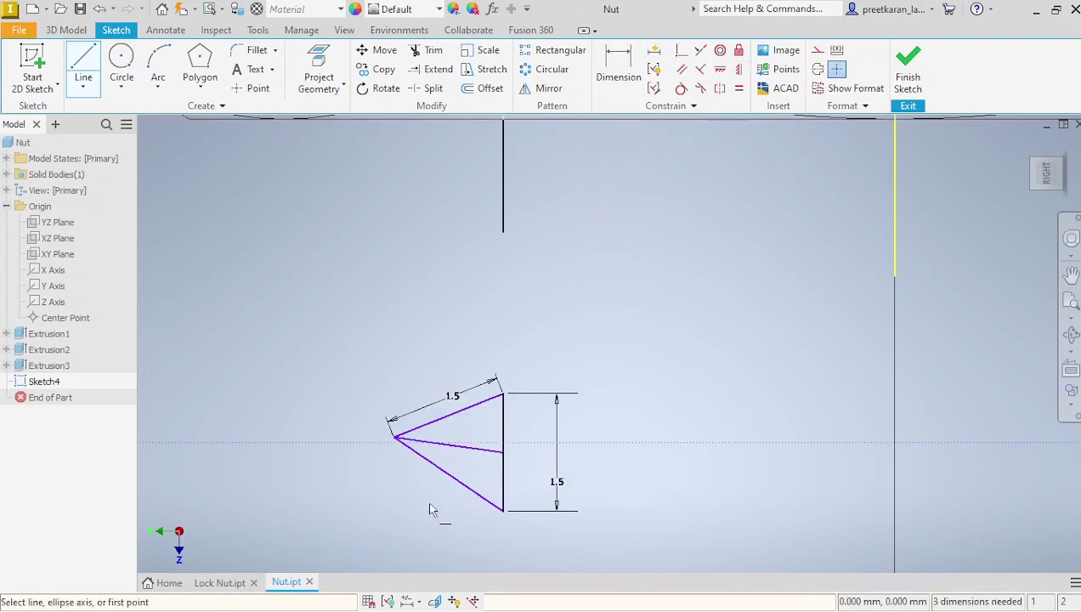
left_click(457, 455)
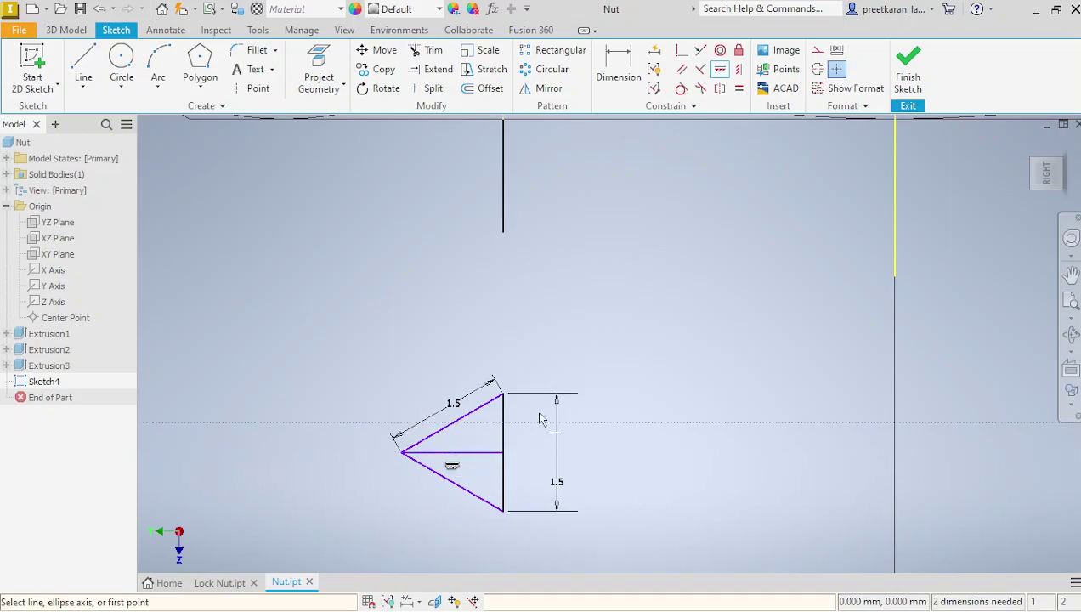
right_click(581, 387)
left_click(633, 392)
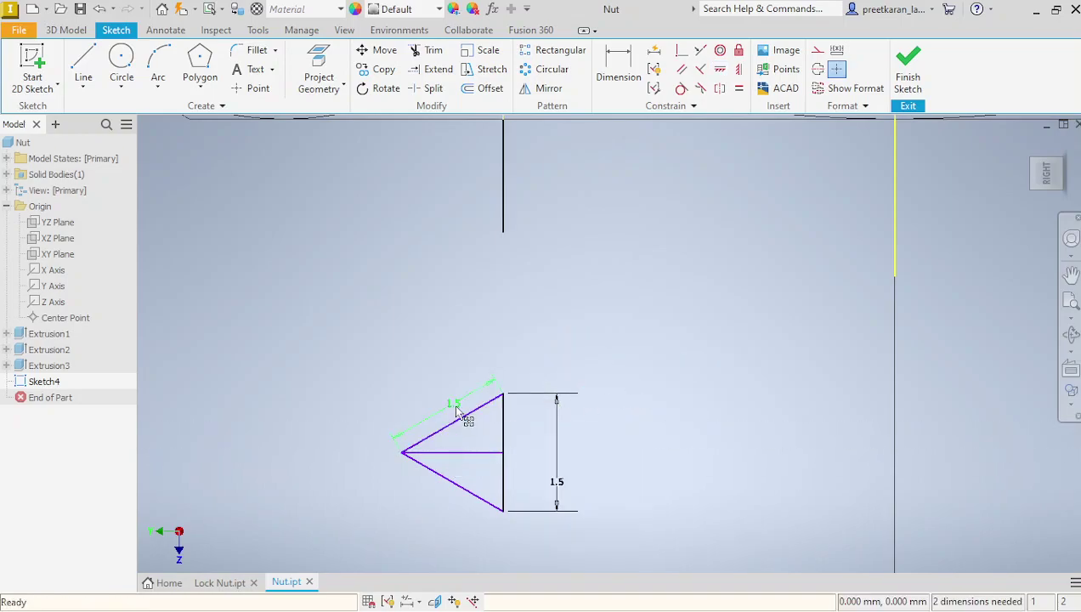
Delete the helper line inside the triangle and the 1.5 mm dimension of its slanted side
key("Delete")
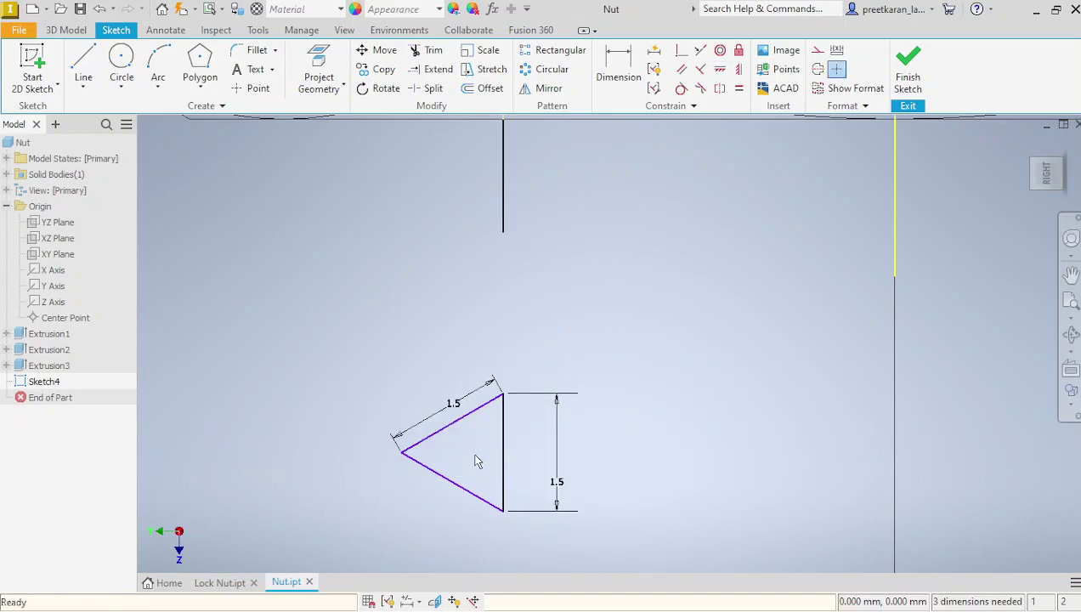
key("Delete")
Fillet the triangle's apex with a 0.2 mm radius and finish the sketch
left_click(254, 55)
type("0.2")
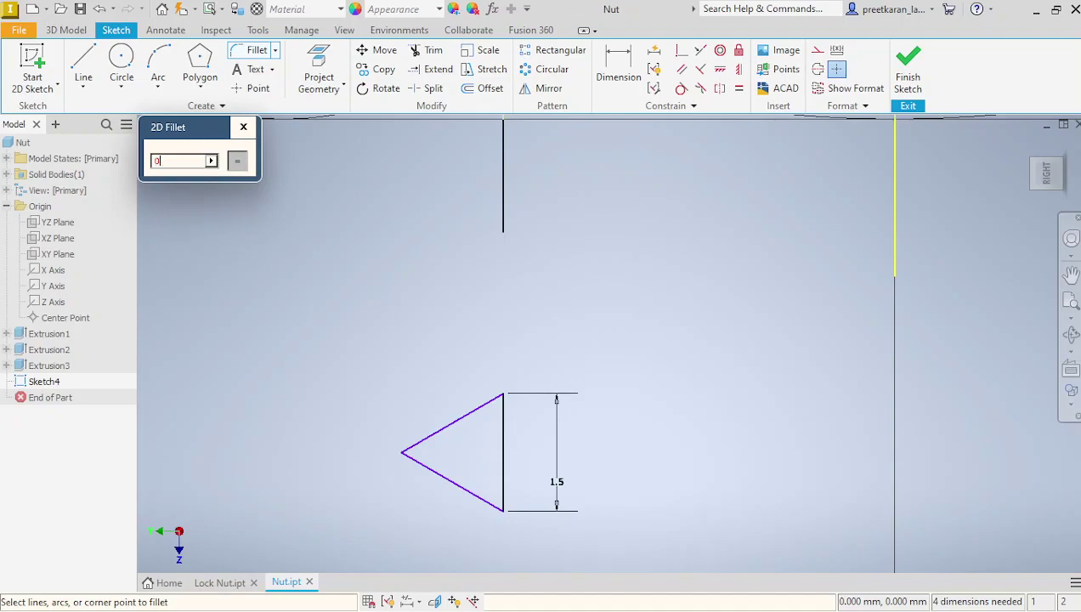
left_click(408, 452)
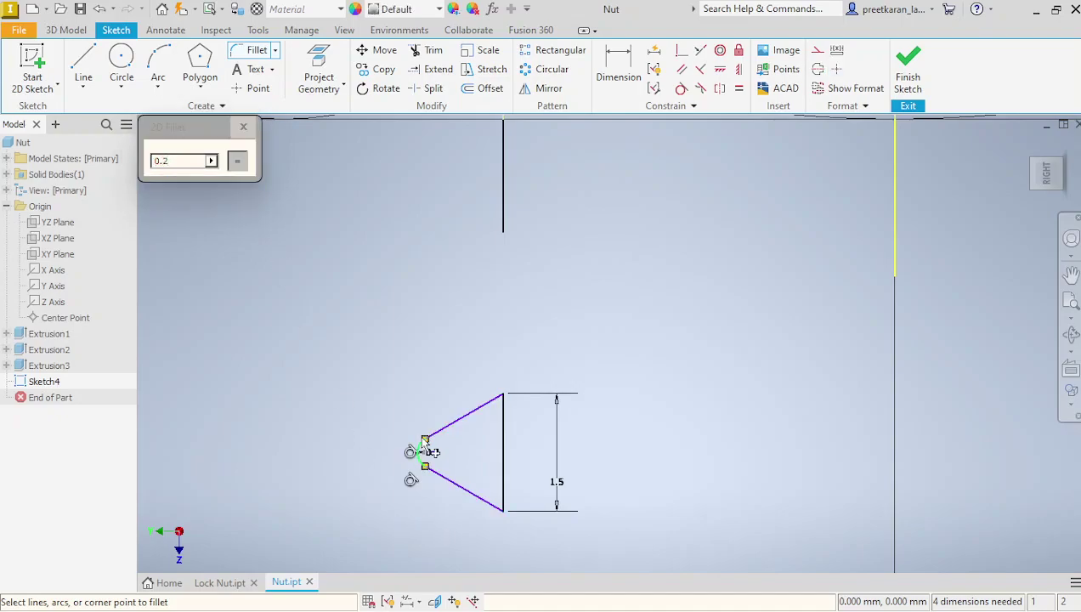
left_click(243, 126)
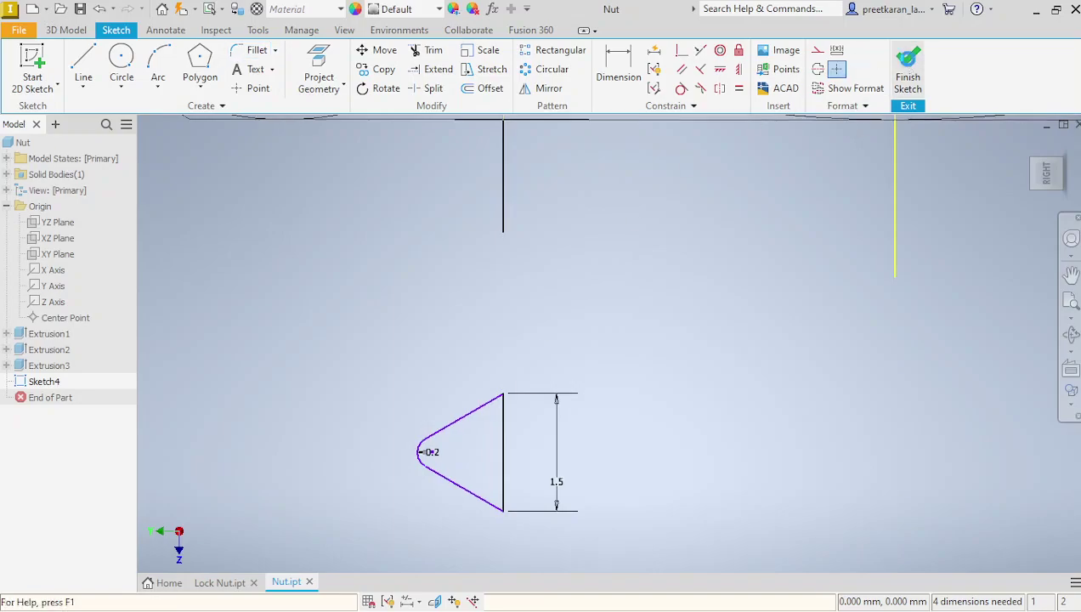
left_click(908, 68)
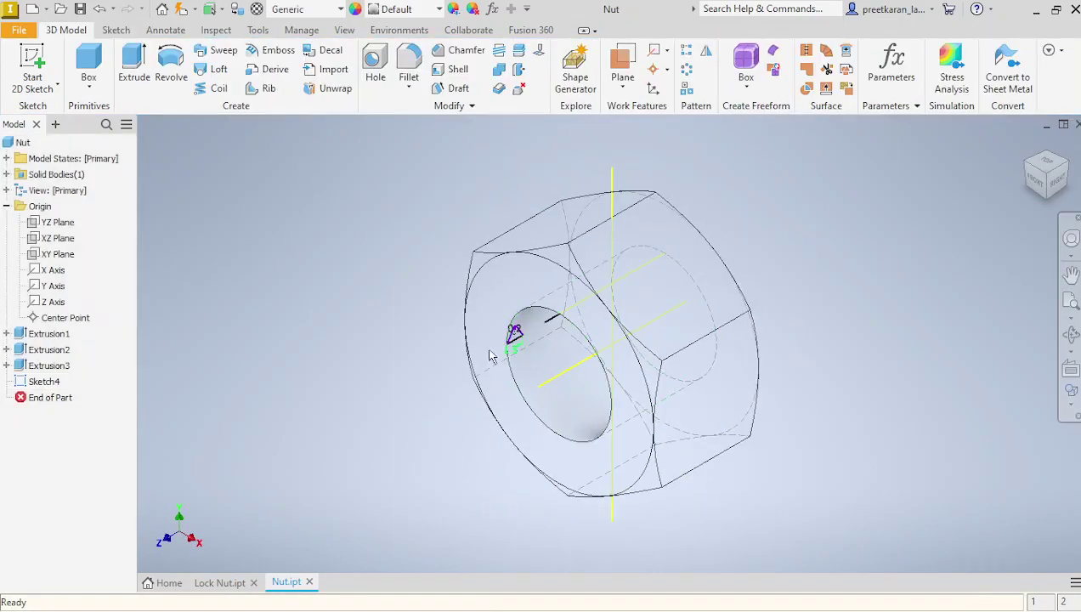
Reopen the thread profile sketch and move the rounded triangle until its nearest corner meets the free end of the short line
double_click(44, 381)
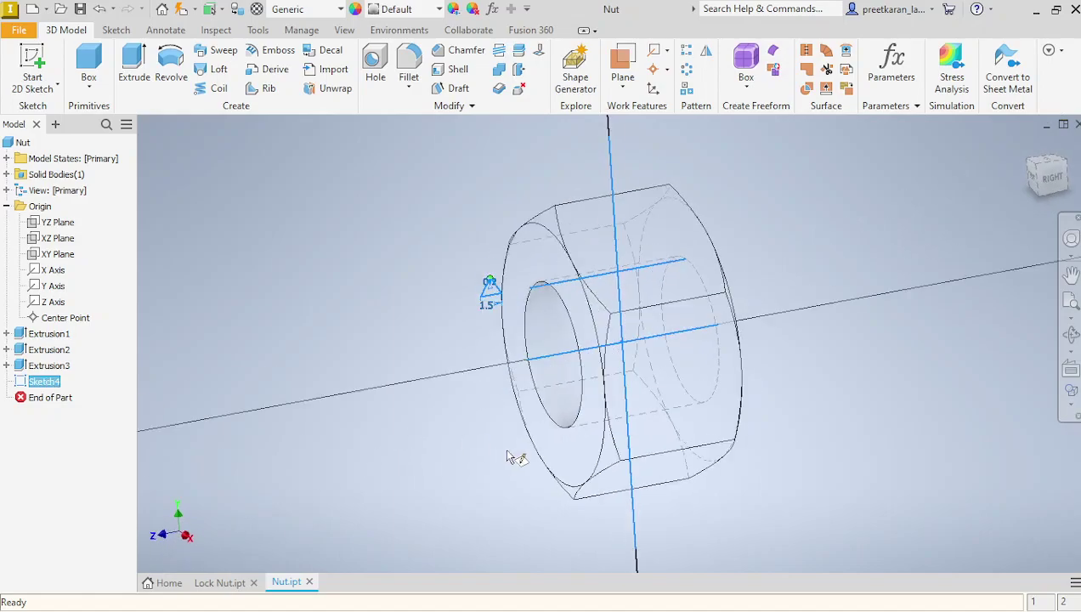
scroll(520, 276, "up", 6)
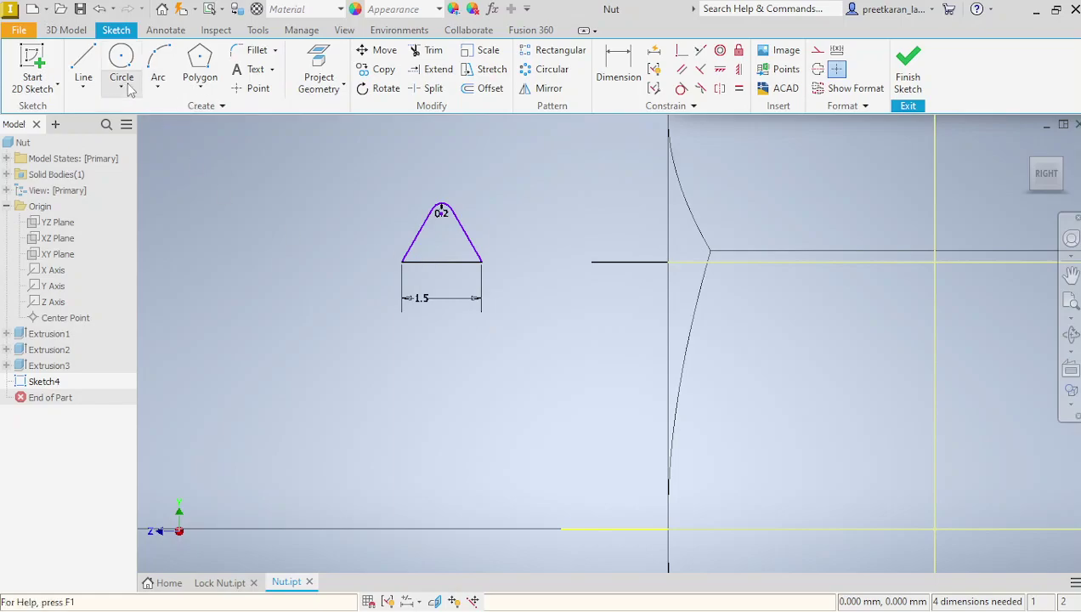
left_click(376, 51)
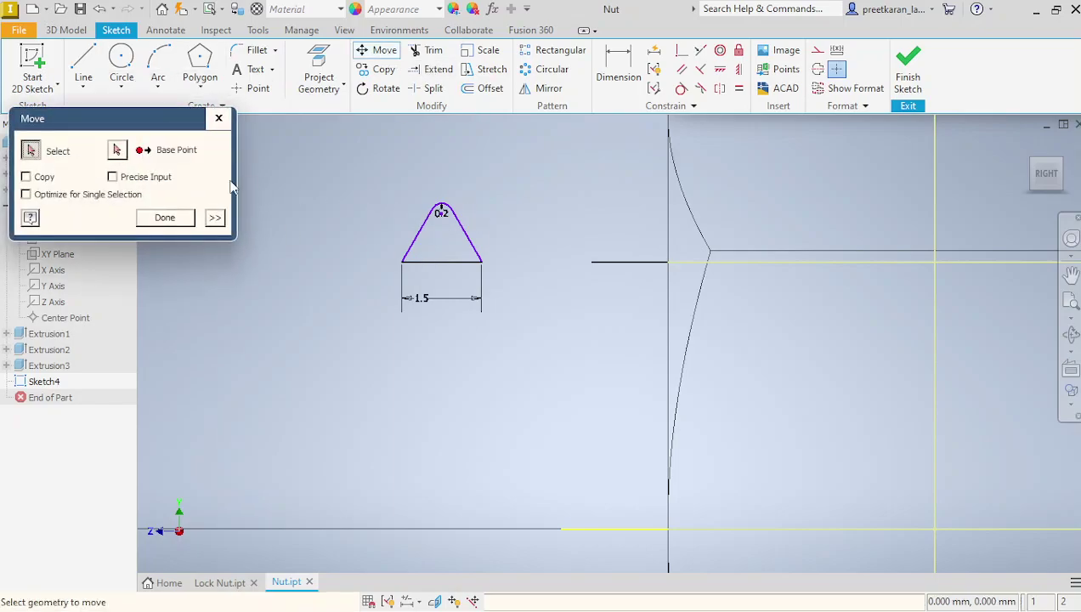
left_click_drag(318, 164, 502, 309)
left_click(117, 150)
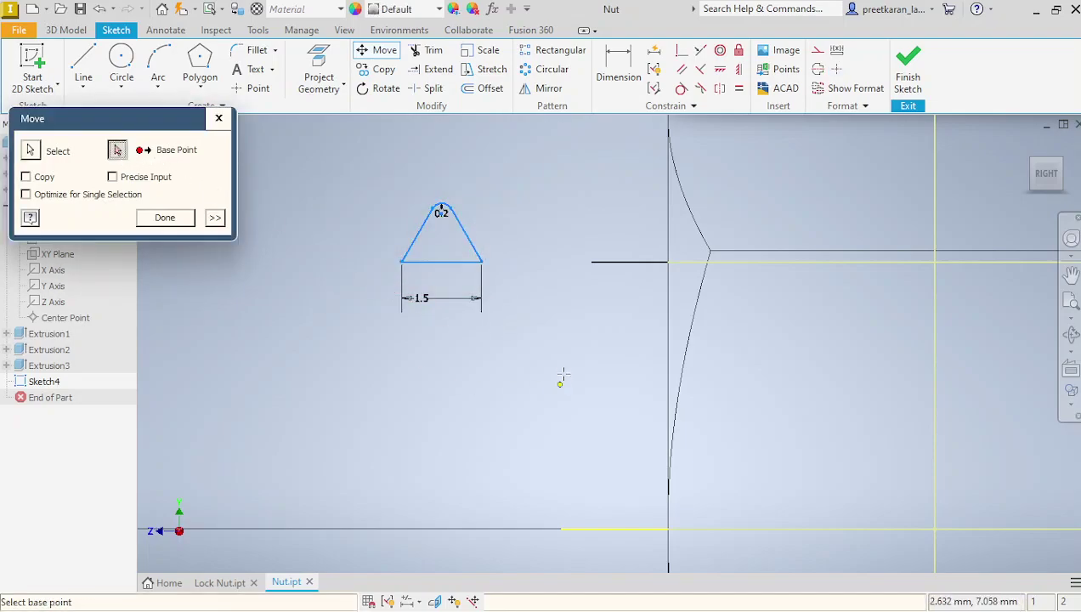
left_click(441, 209)
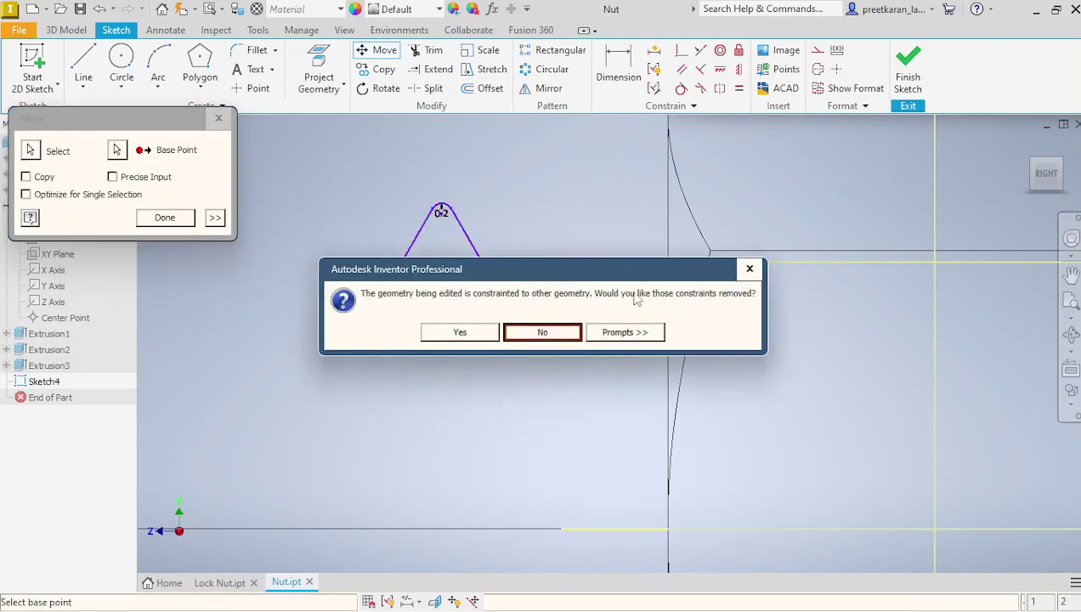
left_click(750, 271)
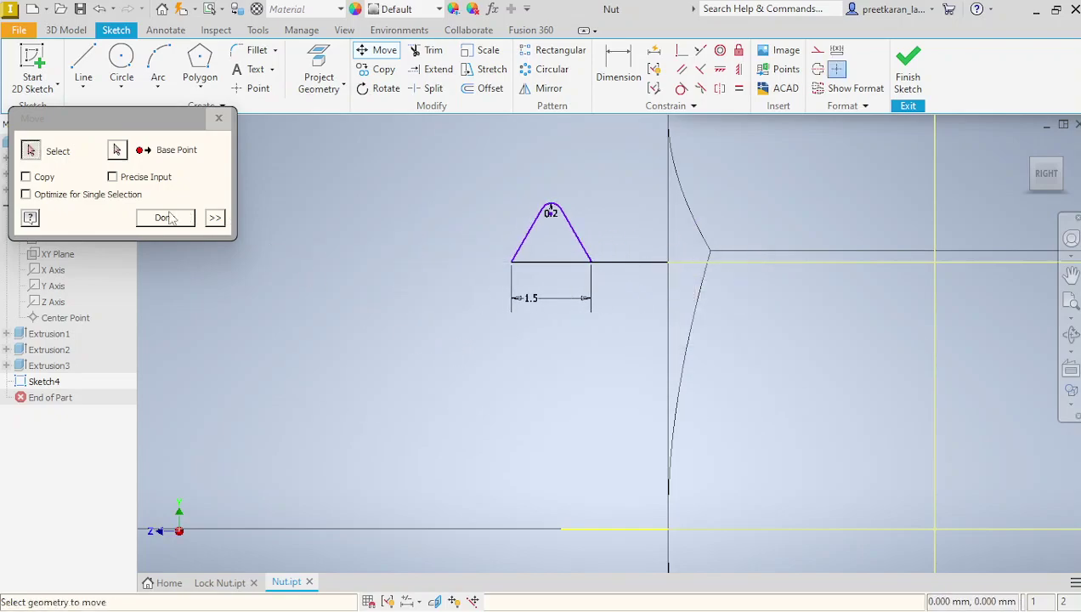
left_click(165, 218)
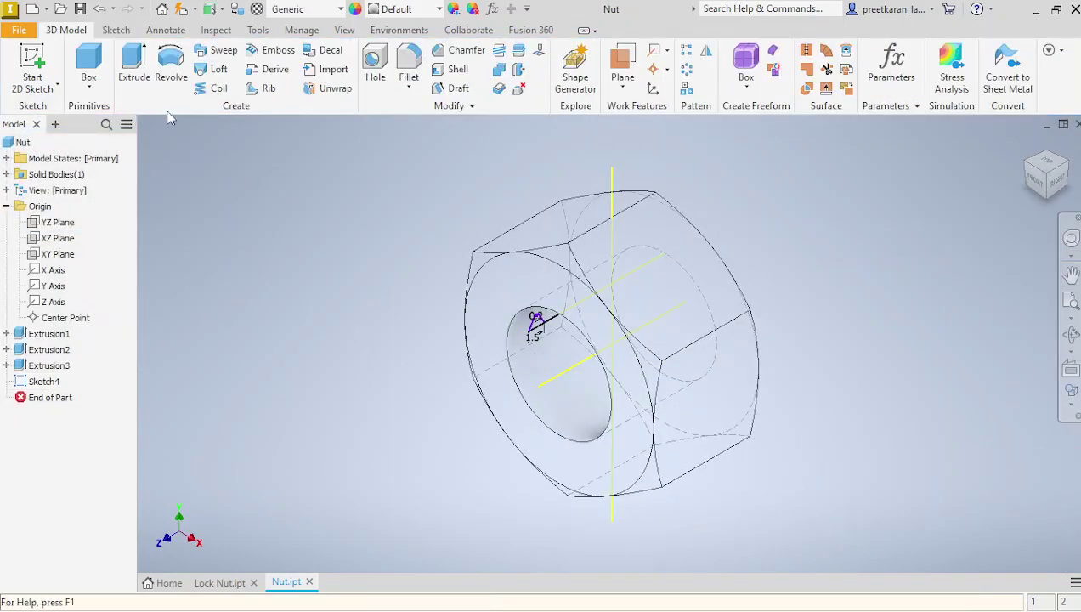
Cut a coil with the rounded triangle around the hole's centre axis, using 1.5 mm pitch, 24.5 mm height and no taper
left_click(214, 89)
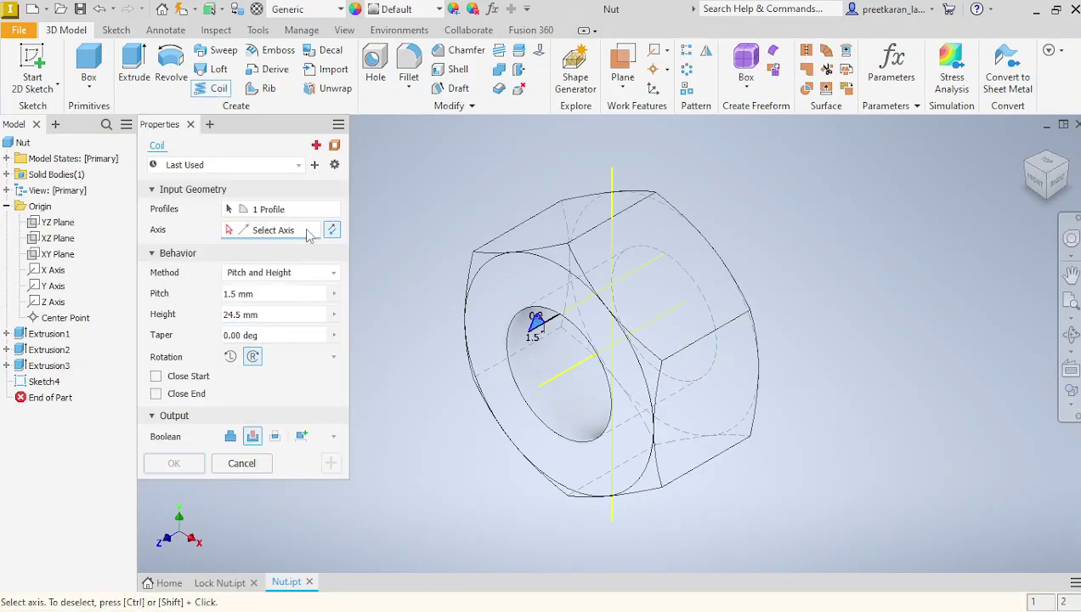
left_click(548, 381)
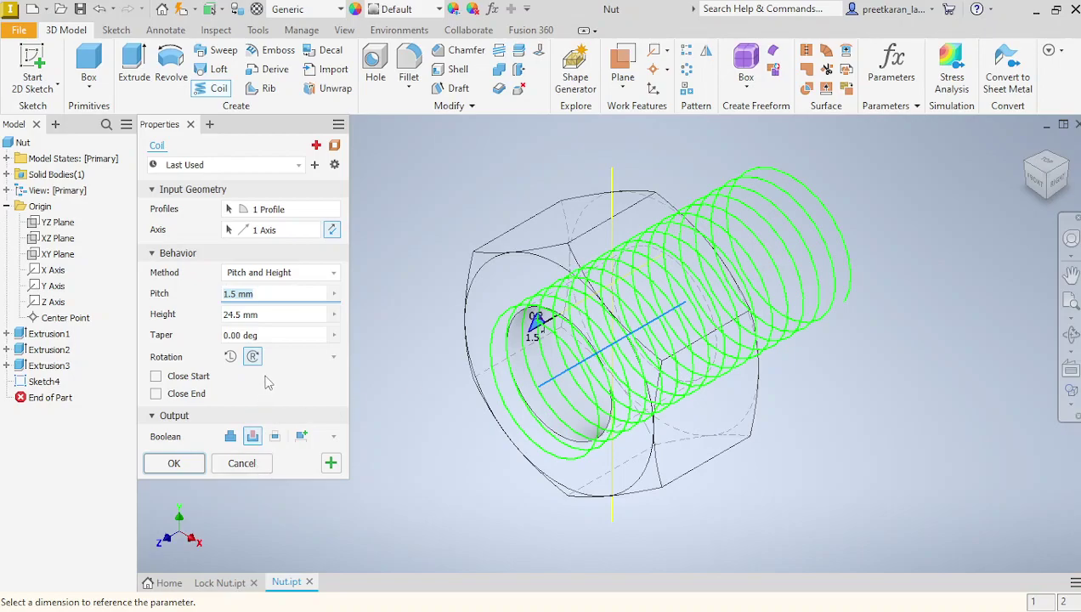
left_click(179, 468)
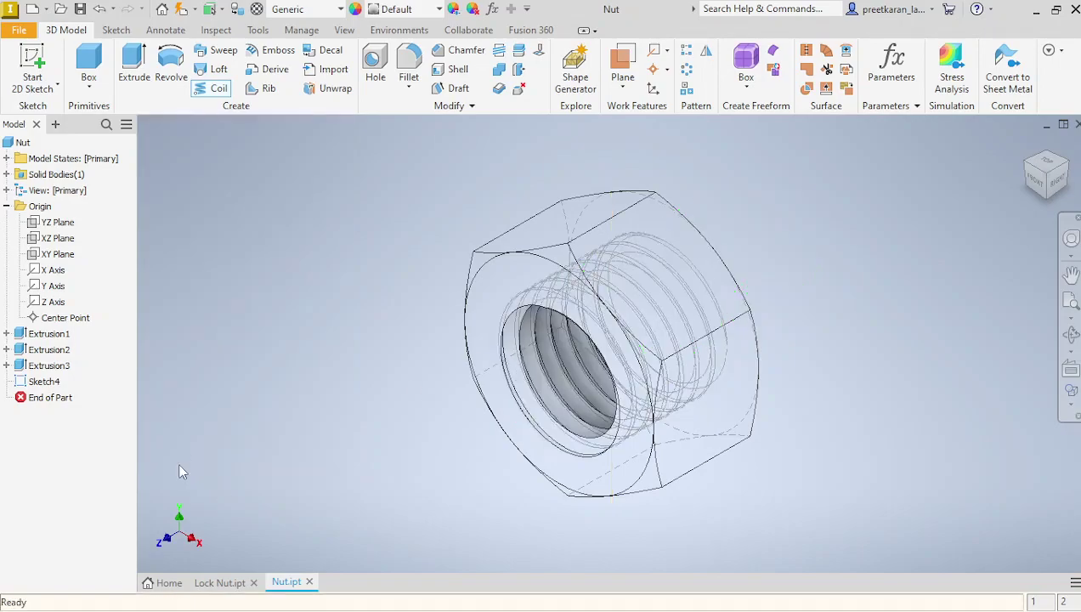
Switch the nut's visual style from wireframe to Shaded with edges, briefly comparing it with plain Shaded
left_click(1070, 389)
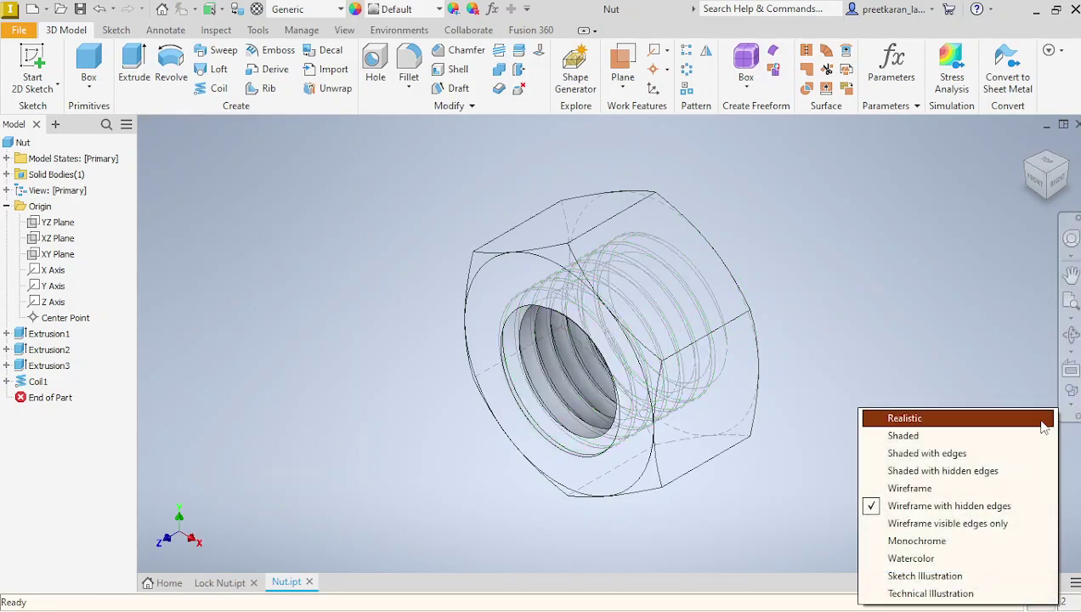
left_click(931, 452)
left_click(1074, 353)
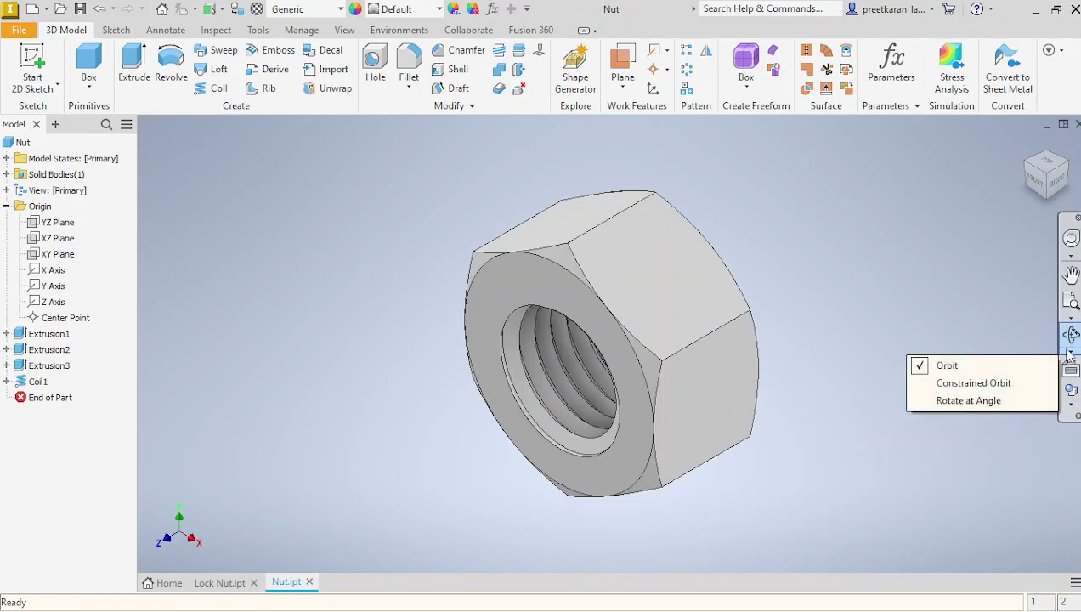
left_click(1073, 408)
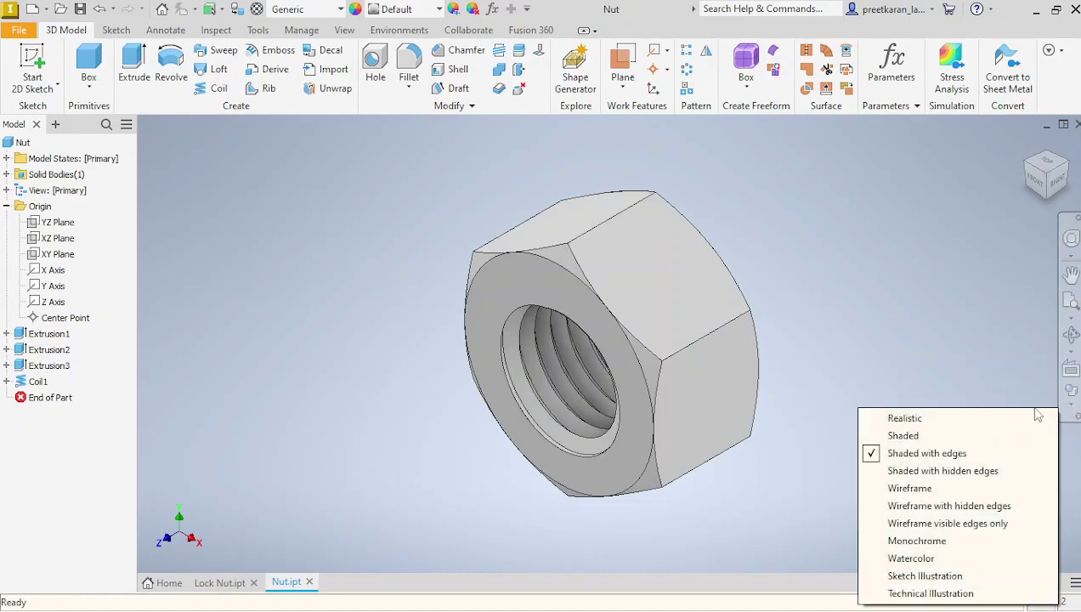
left_click(977, 436)
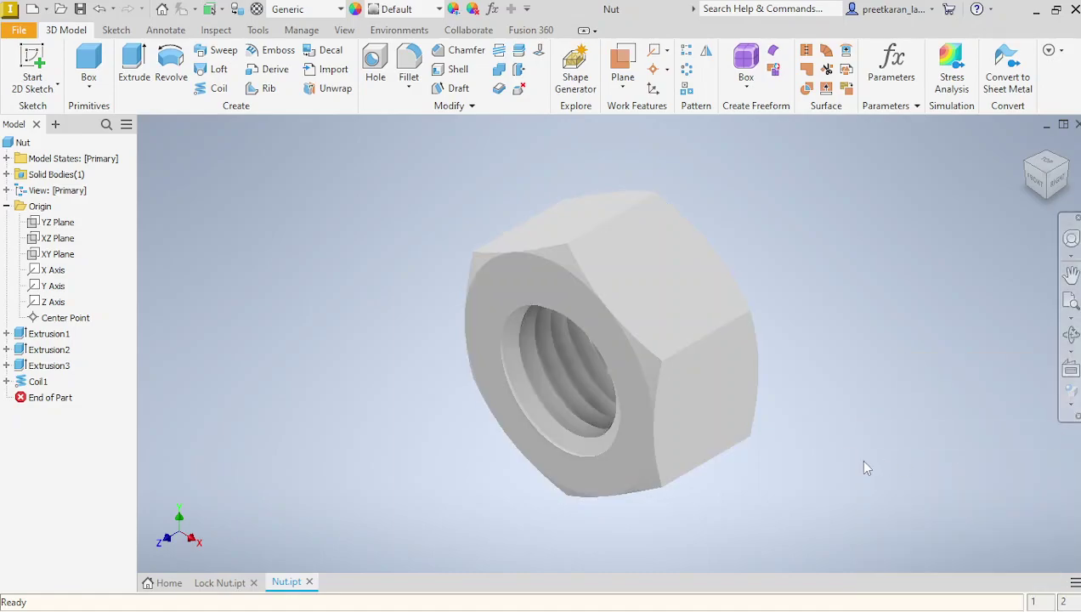
left_click(1071, 351)
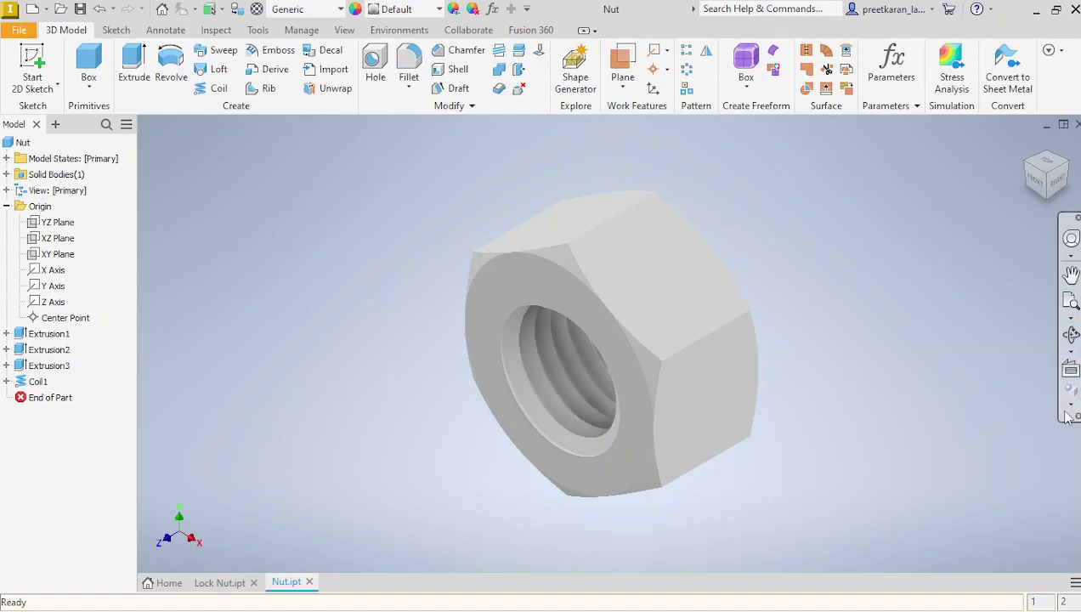
left_click(1067, 415)
left_click(982, 452)
Examine the threaded nut up close and from the right, front, top and left views
scroll(685, 402, "down", 5)
scroll(672, 392, "up", 10)
scroll(672, 392, "down", 4)
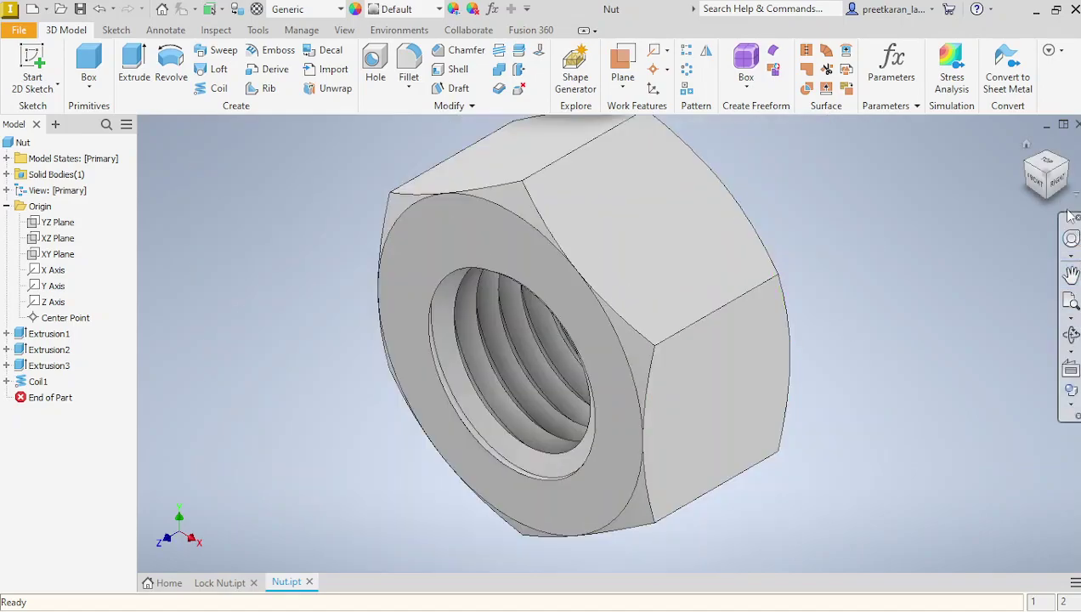
left_click(1058, 185)
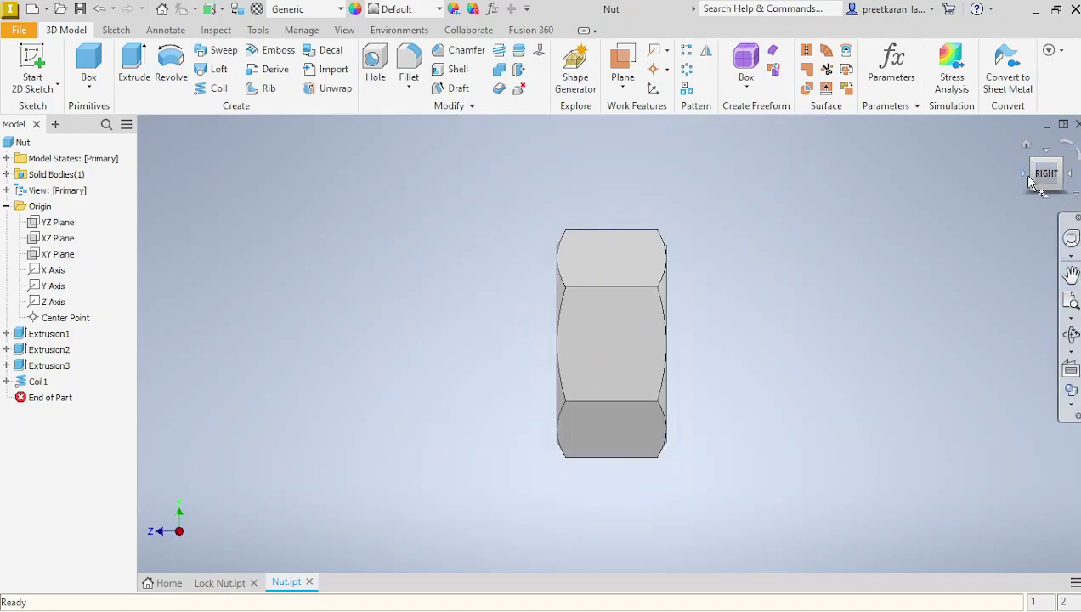
left_click(1016, 172)
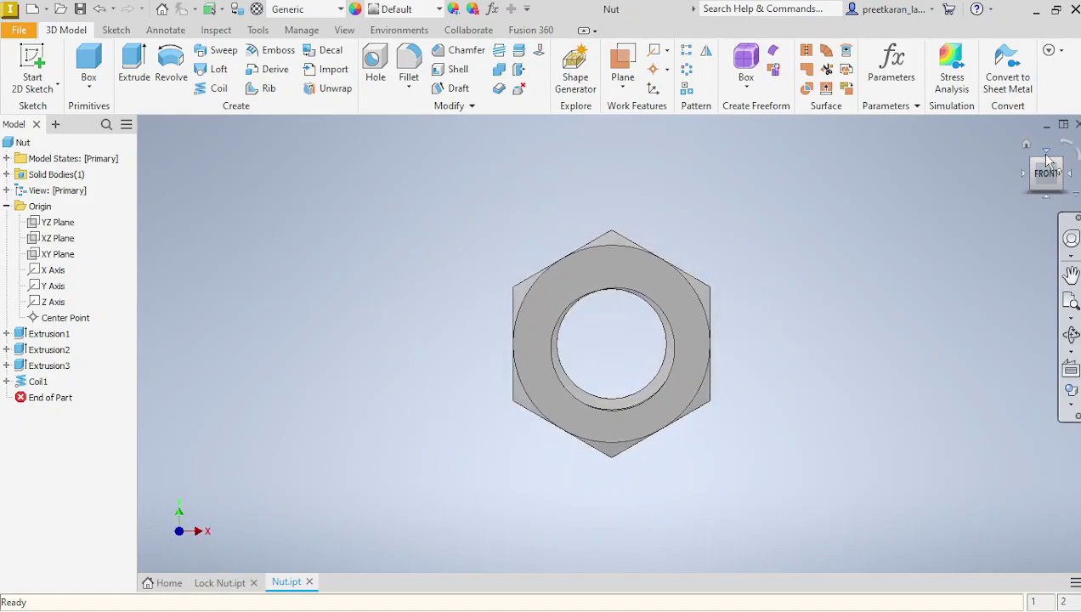
left_click(1051, 160)
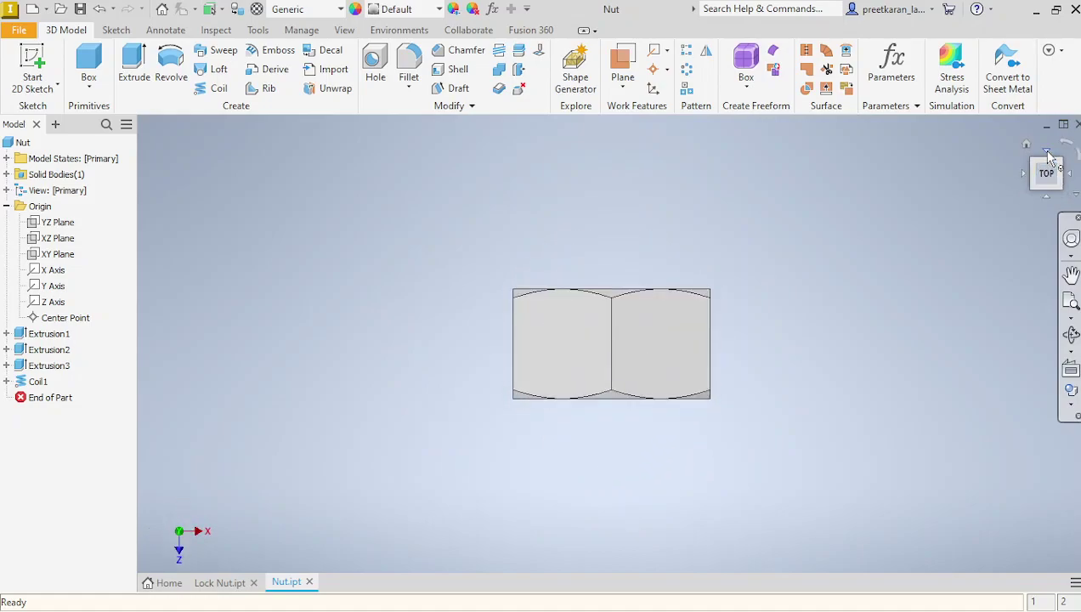
left_click(1059, 169)
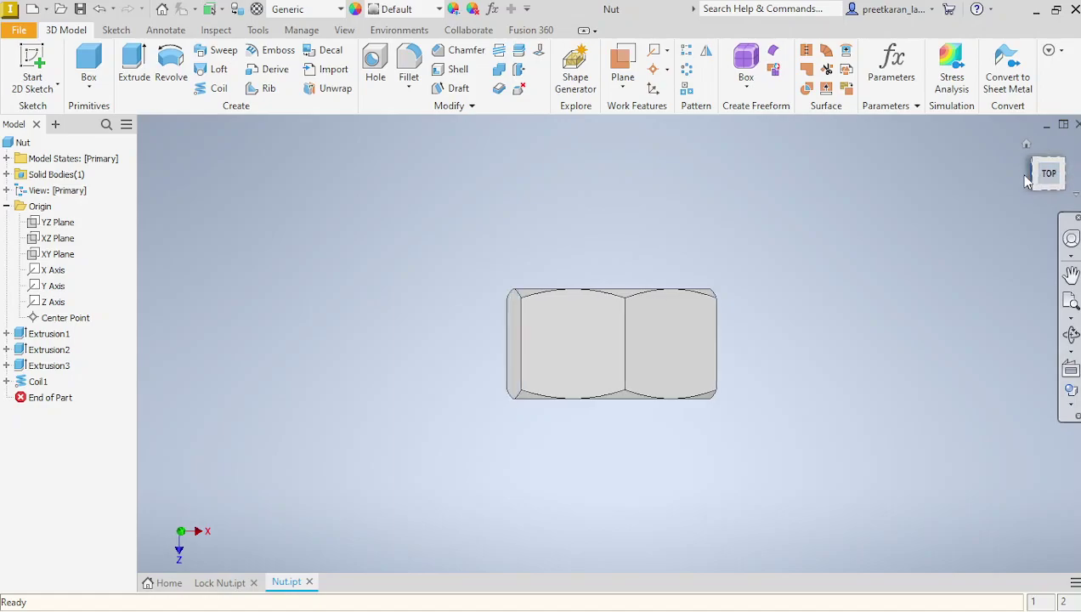
Inspect the internal thread with the Shaded with hidden edges style, and return to Shaded with edges
left_click(1074, 406)
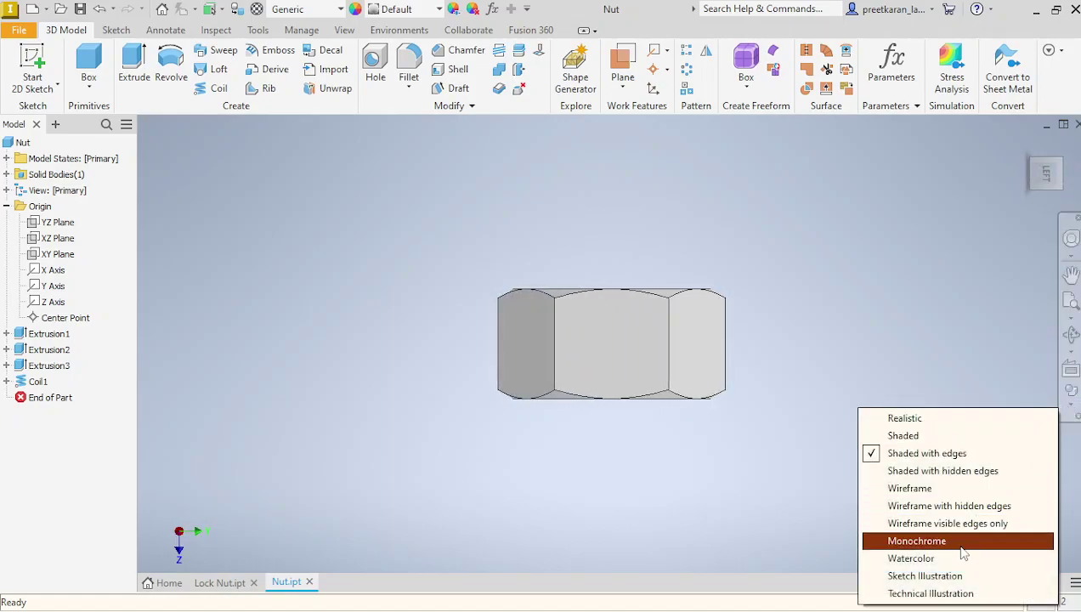
left_click(904, 337)
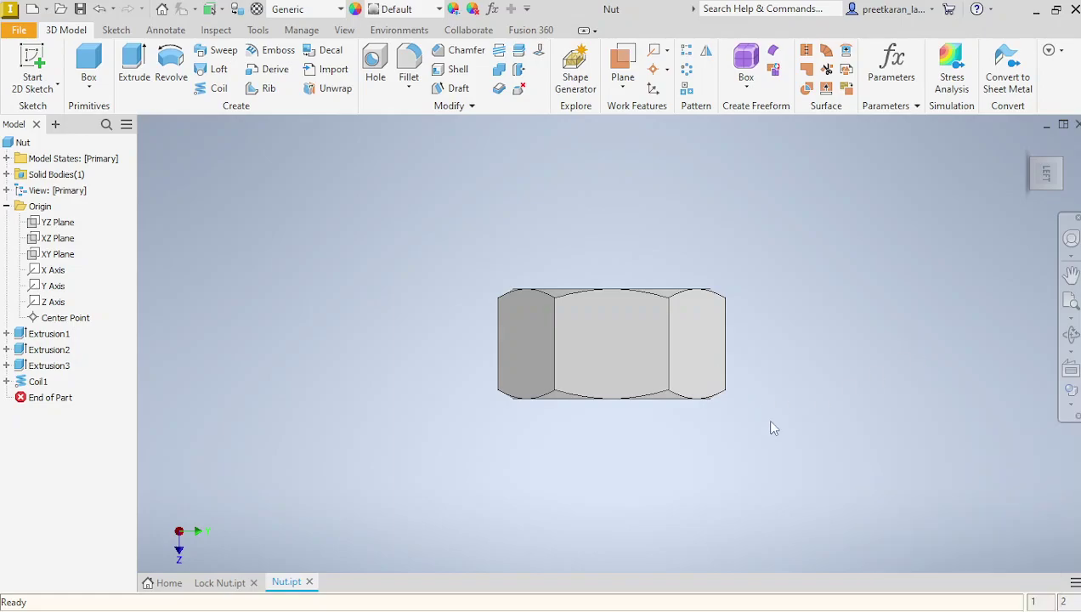
left_click(1073, 407)
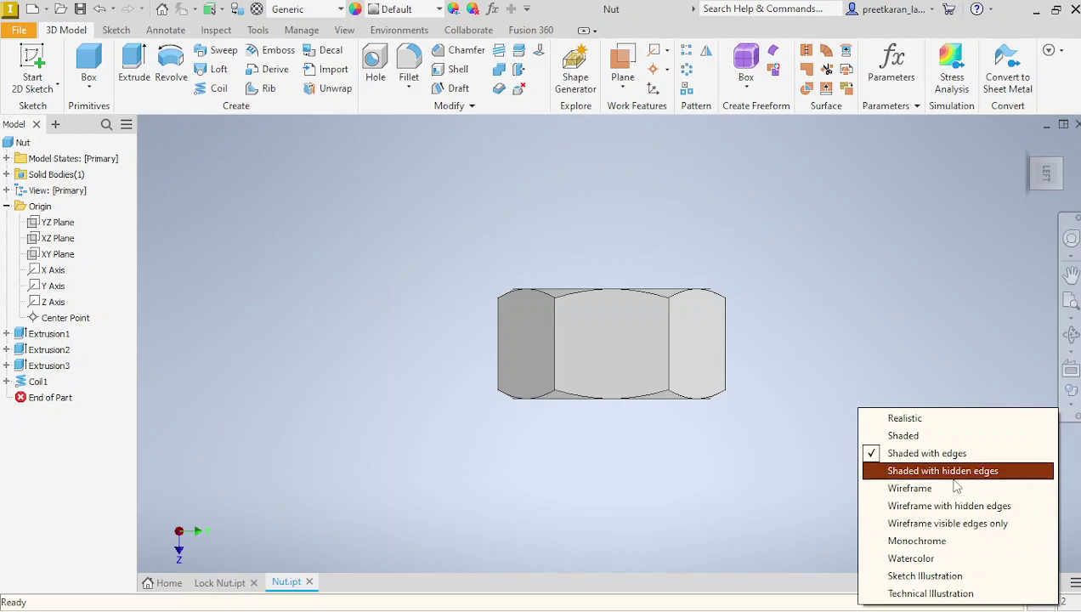
left_click(955, 472)
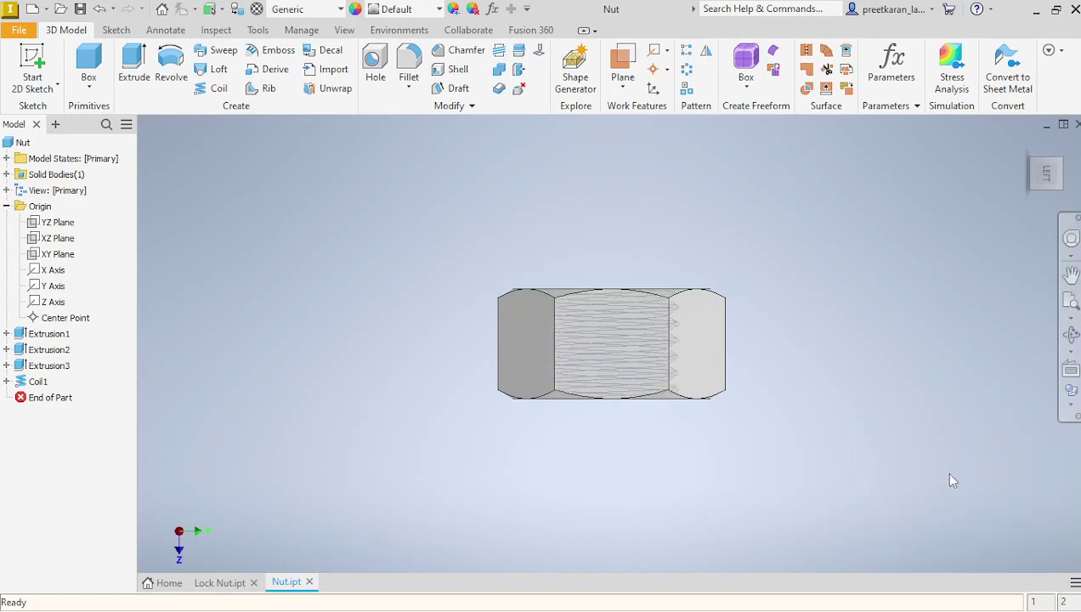
left_click(1071, 408)
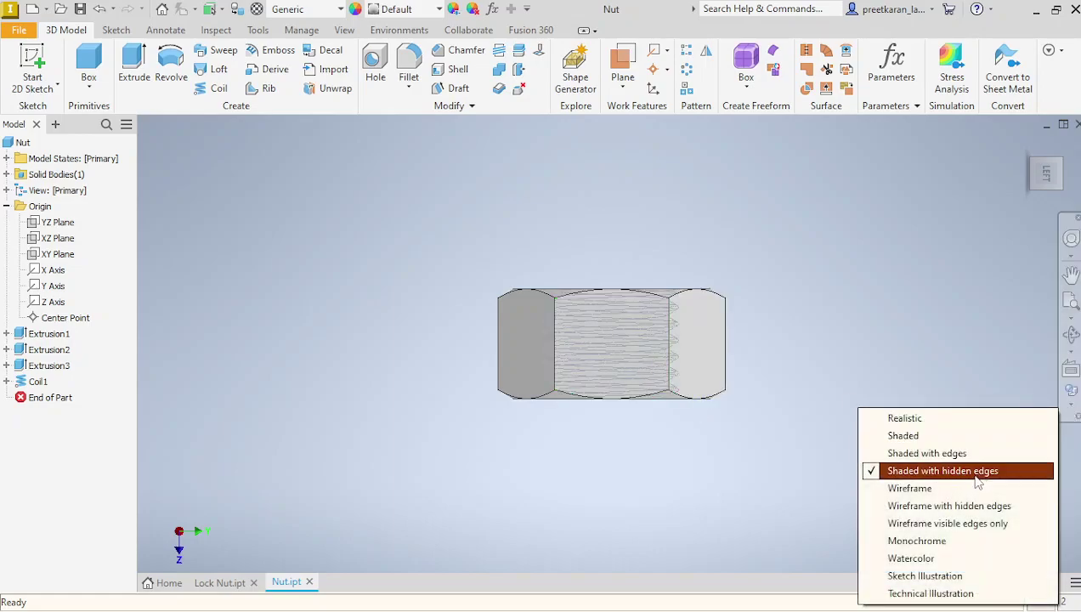
left_click(953, 453)
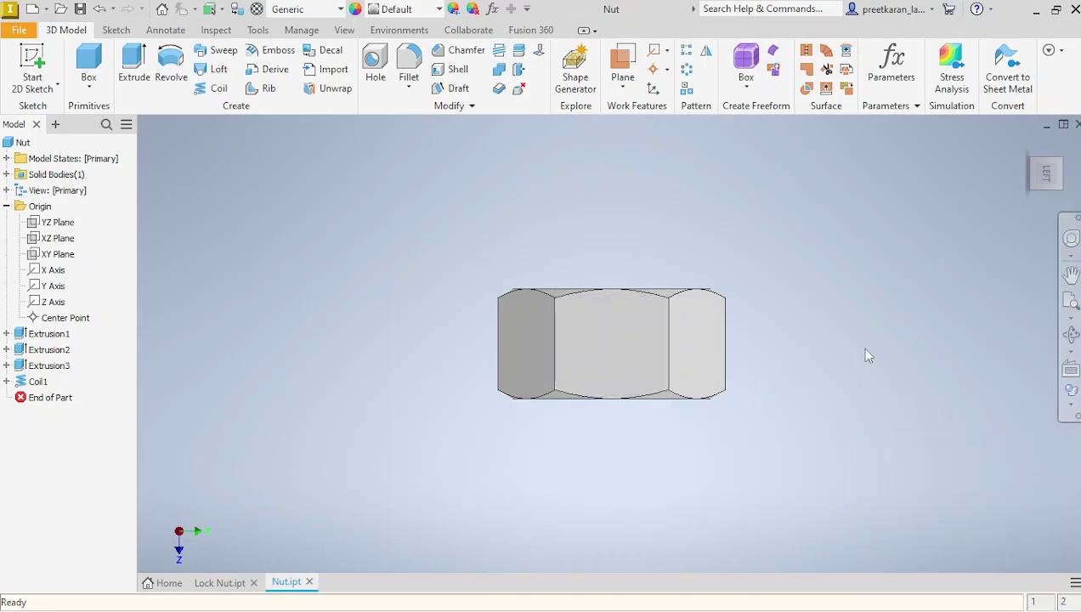
Orbit the nut to a tilted view that looks down into the threaded hole
left_click(1071, 407)
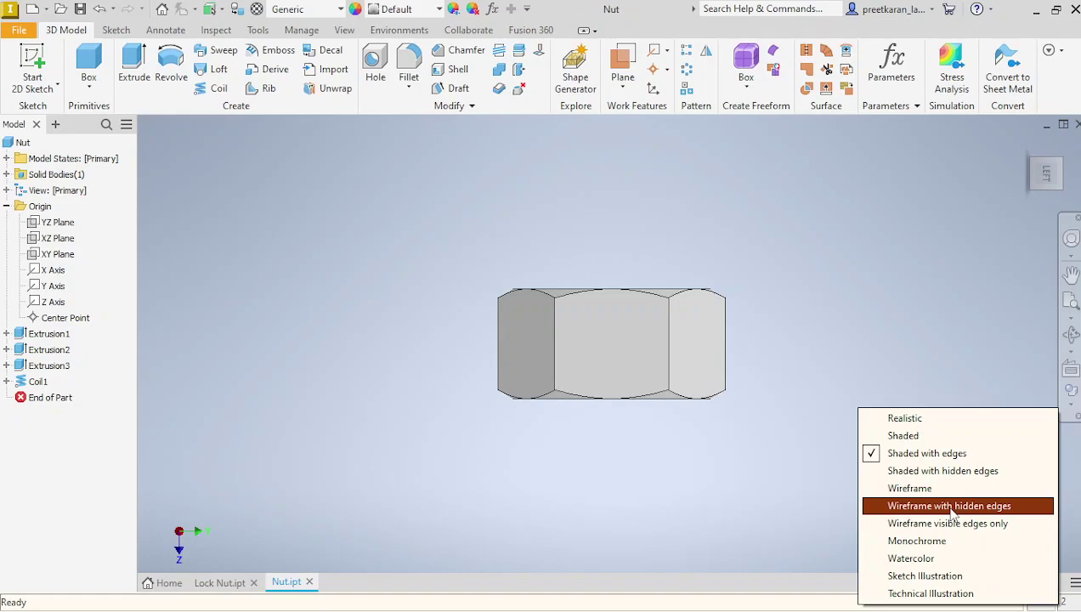
left_click(1072, 334)
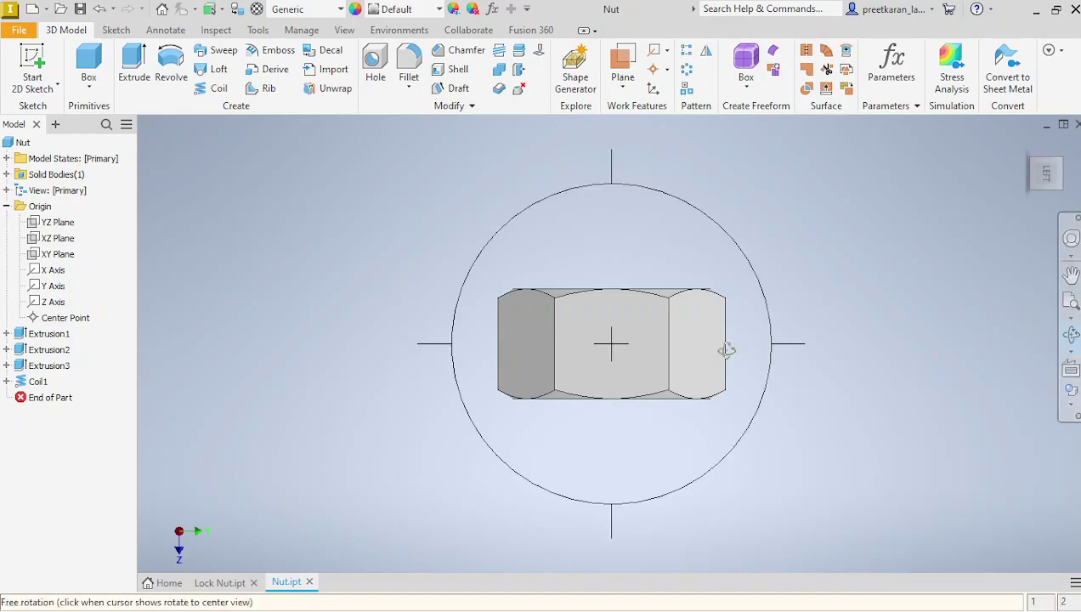
left_click_drag(660, 378, 713, 425)
right_click(745, 410)
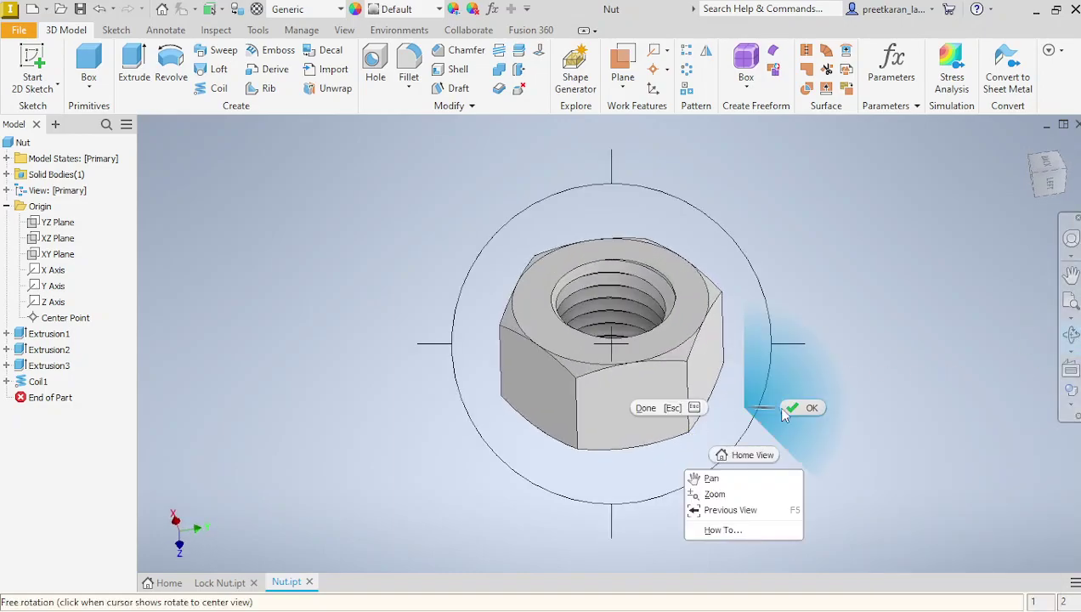
left_click(785, 412)
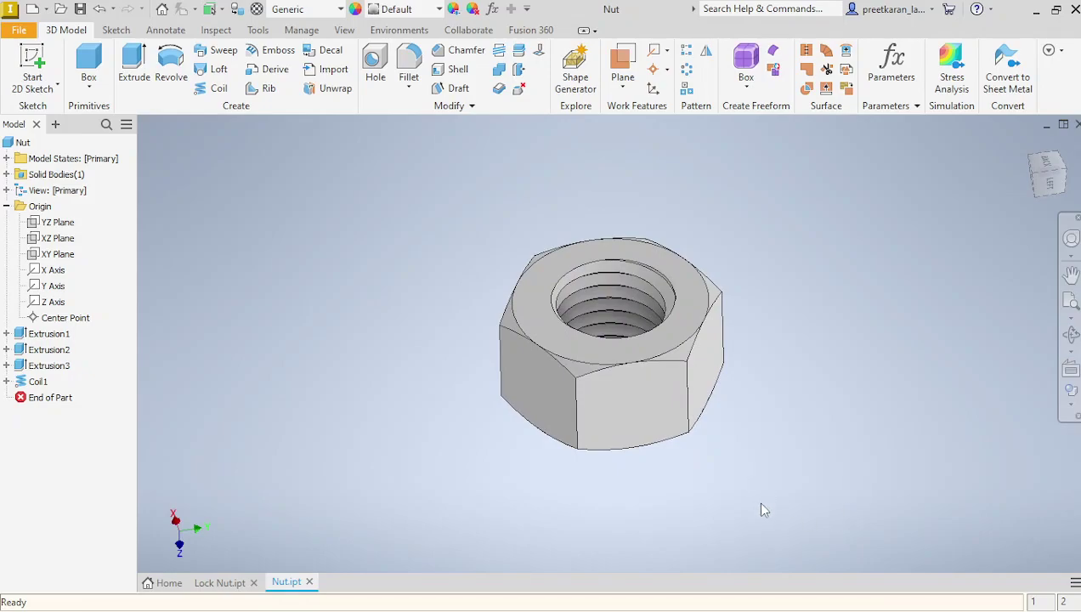